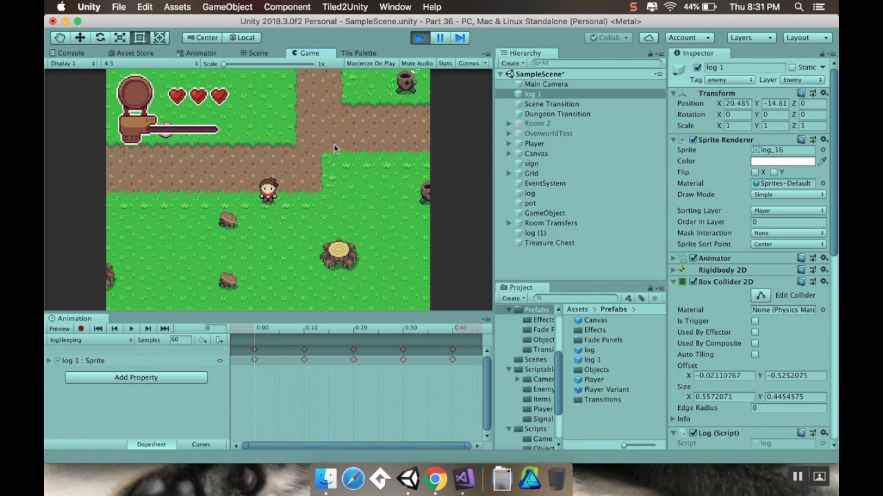
# Step: Test the running game by walking the player towards the log enemy on the right and attacking it
pyautogui.press('Right')
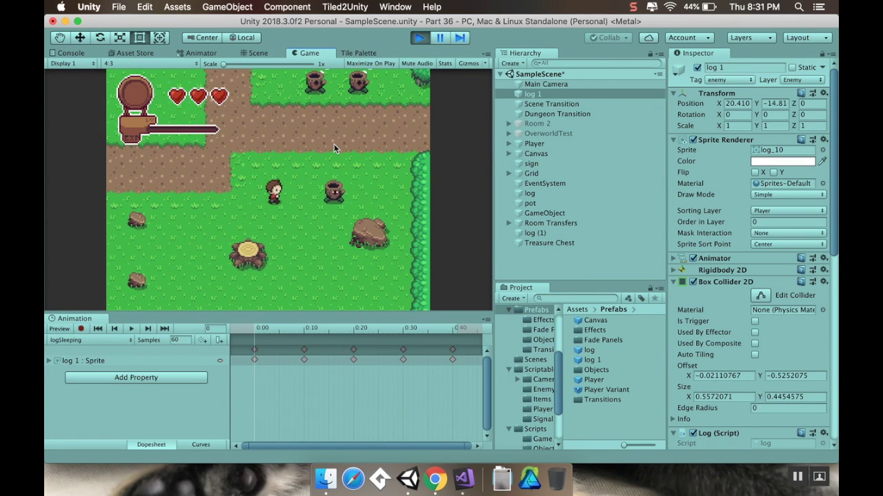
pyautogui.press('Right')
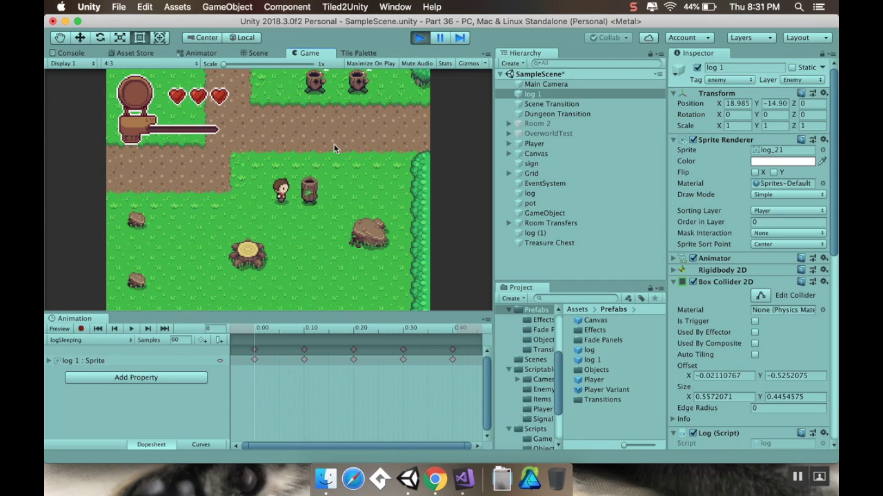
pyautogui.press('space')
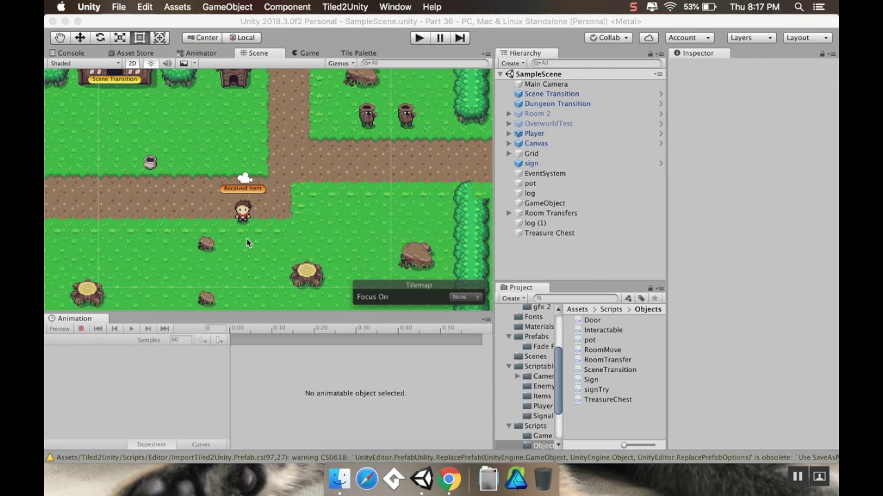
# Step: Examine the overworld map in the scene, including the treasure chest area, the dungeon entrance and the surroundings of the player
pyautogui.moveTo(246, 238); pyautogui.dragTo(253, 247, button='middle')
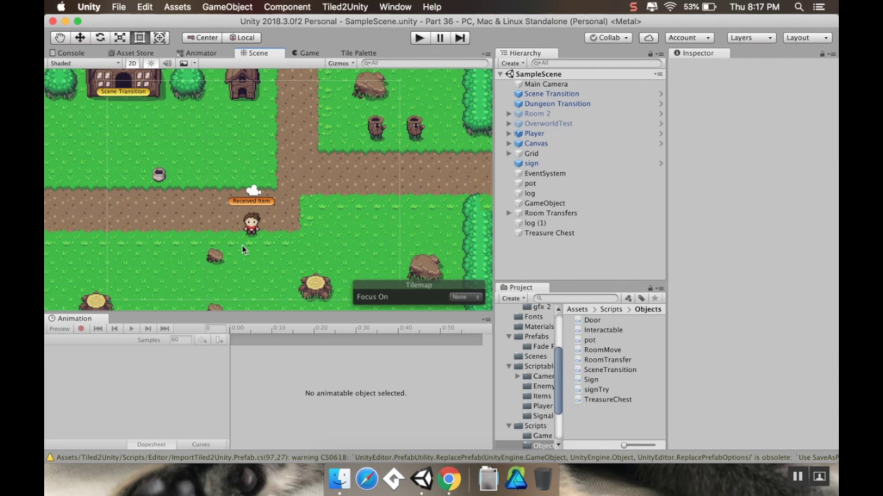
pyautogui.moveTo(173, 230); pyautogui.dragTo(173, 231, button='middle')
pyautogui.hscroll(-10, 174, 228)
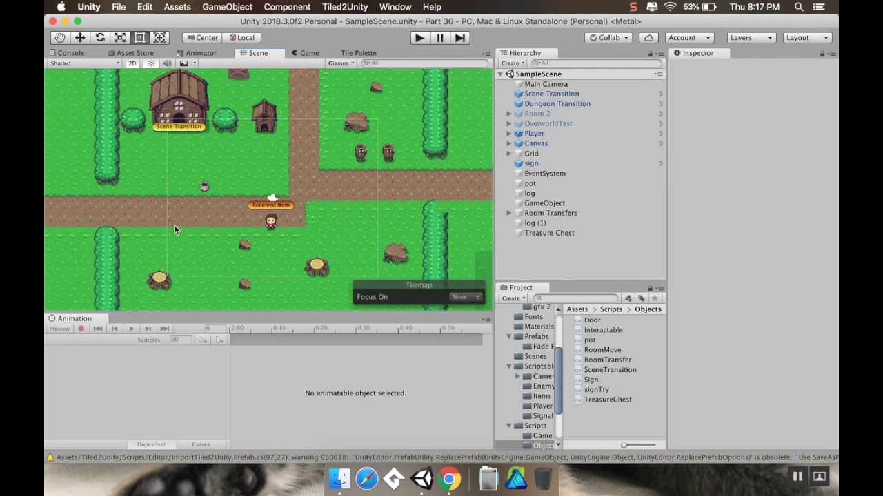
pyautogui.hscroll(-10, 209, 244)
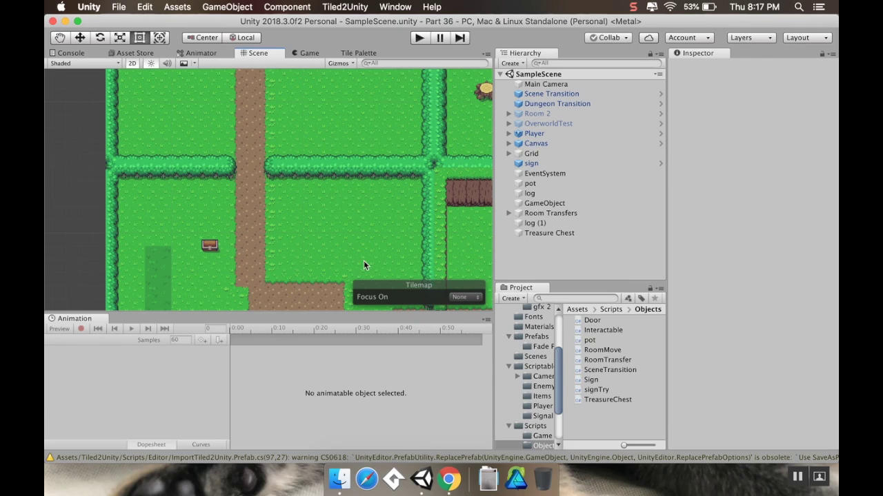
pyautogui.scroll(-4, 197, 244)
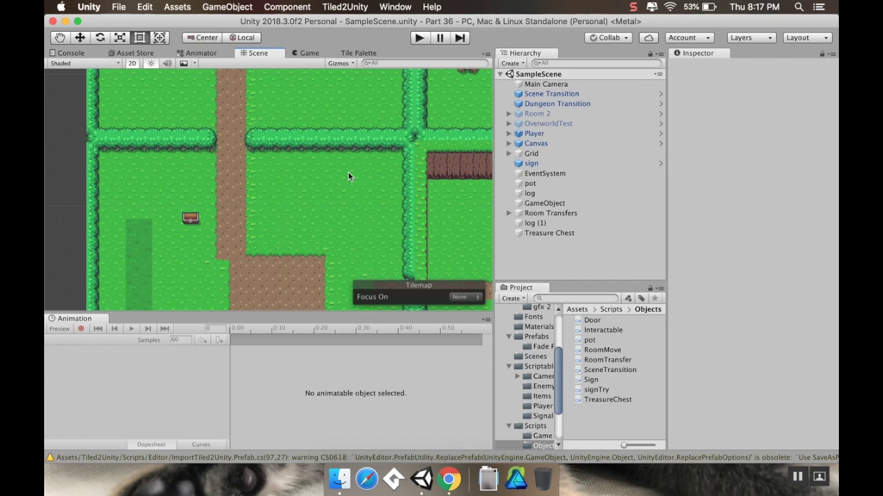
pyautogui.hscroll(3, 347, 177)
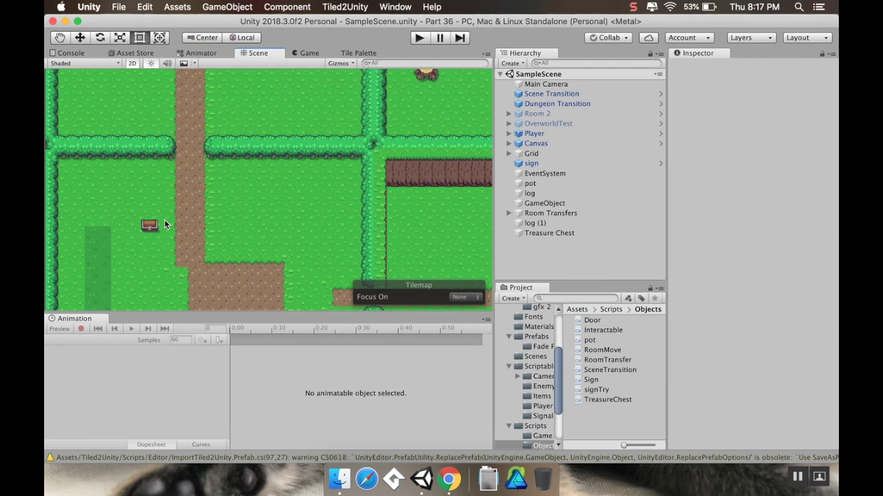
pyautogui.moveTo(246, 184); pyautogui.dragTo(137, 267, button='middle')
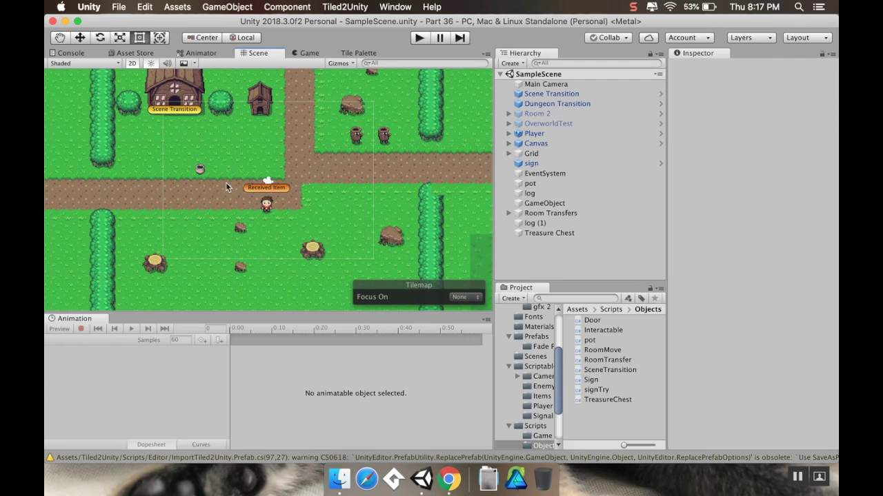
pyautogui.moveTo(334, 165)
pyautogui.mouseDown(button='middle')
pyautogui.moveTo(330, 181)
pyautogui.moveTo(337, 179)
pyautogui.mouseUp(button='middle')
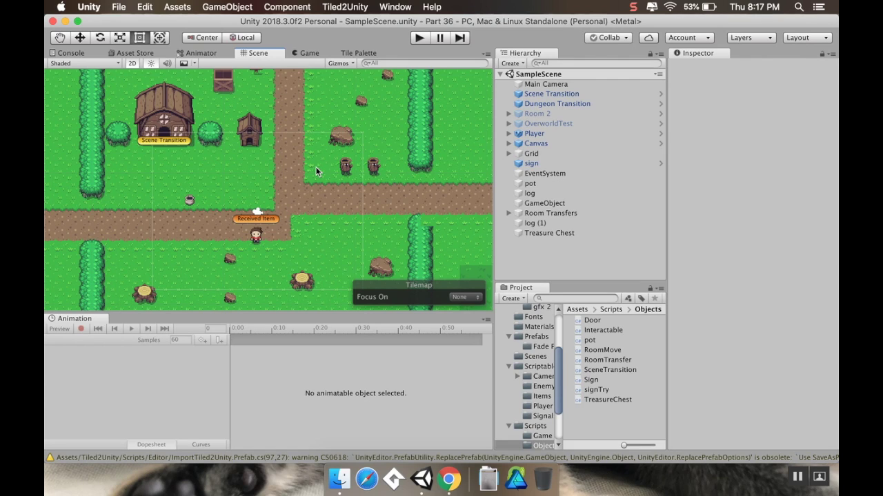
pyautogui.scroll(-5, 306, 188)
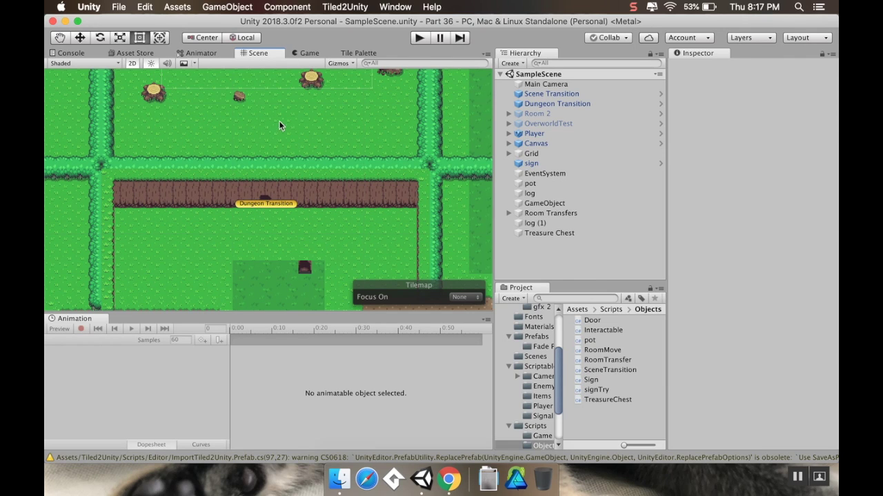
pyautogui.scroll(2, 276, 233)
pyautogui.scroll(3, 270, 165)
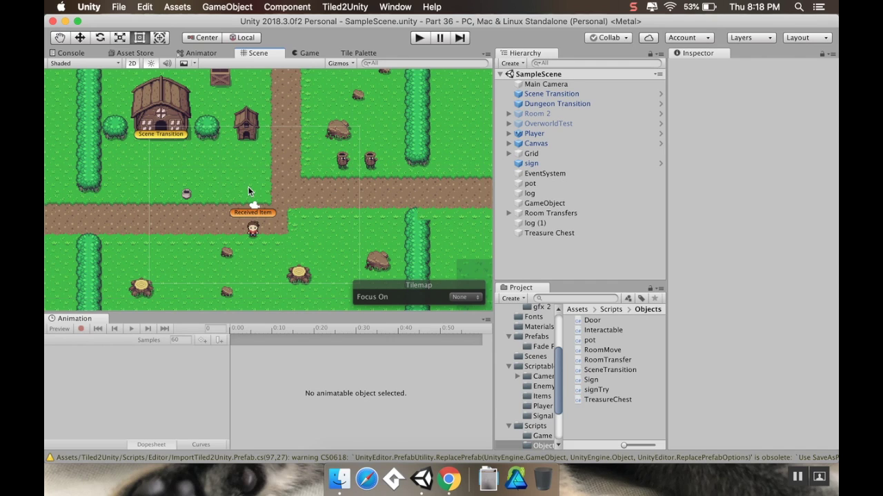
pyautogui.scroll(2, 252, 207)
pyautogui.moveTo(319, 212); pyautogui.dragTo(272, 202, button='middle')
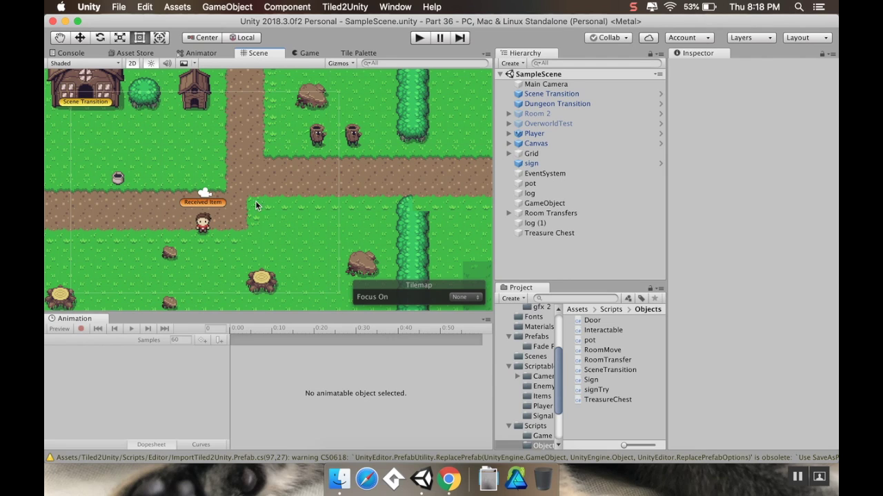
pyautogui.moveTo(256, 222); pyautogui.dragTo(260, 212, button='middle')
# Step: Open the objects sprite sheet from the Art/gfx 2 folder in the Sprite Editor
pyautogui.scroll(5, 558, 366)
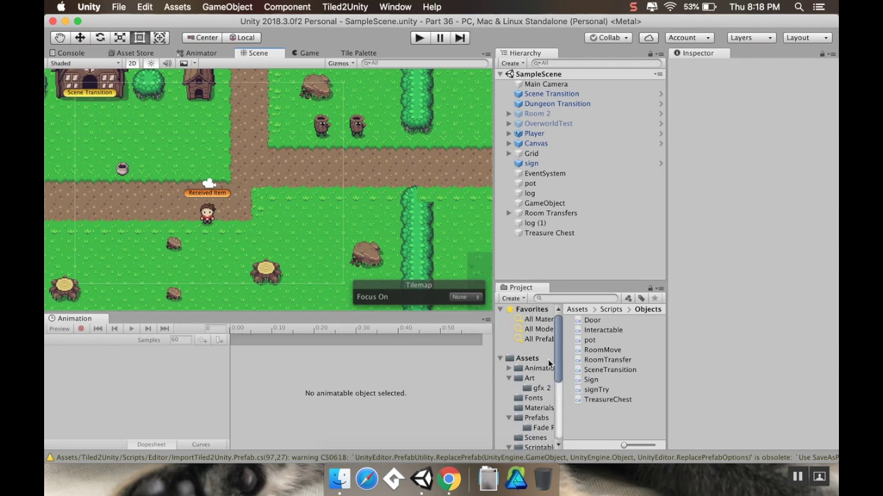
pyautogui.click(542, 389)
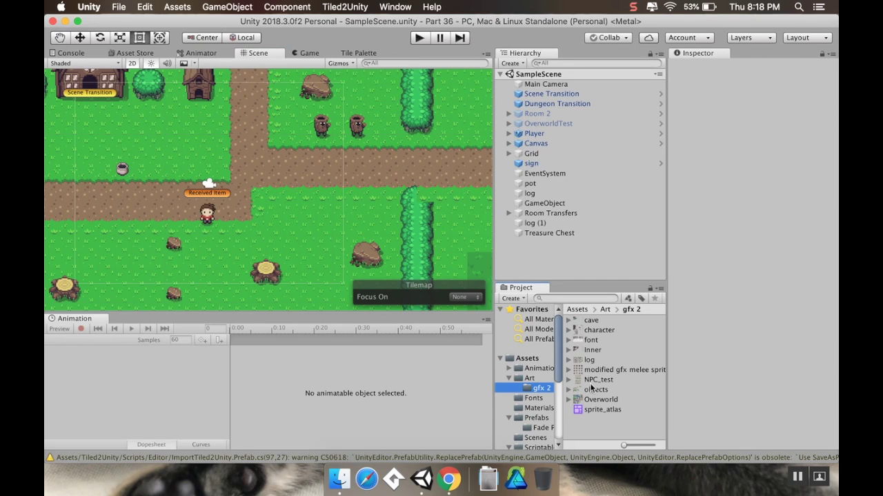
pyautogui.click(592, 390)
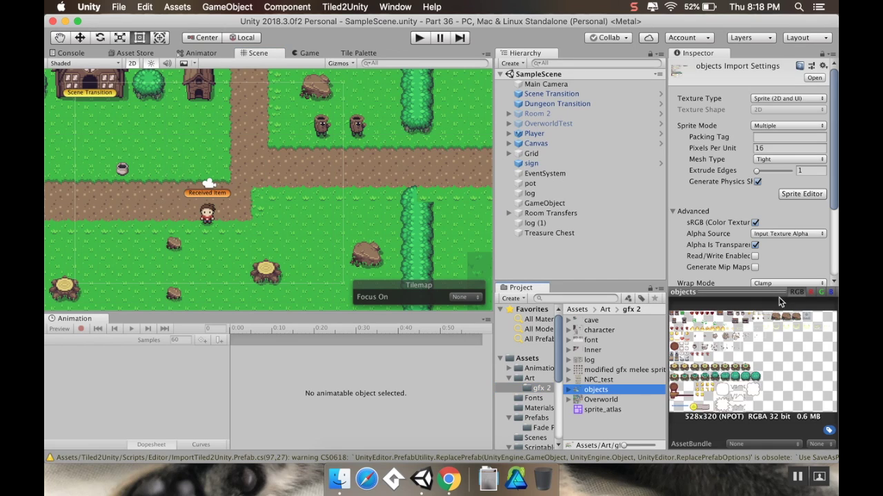
pyautogui.click(800, 194)
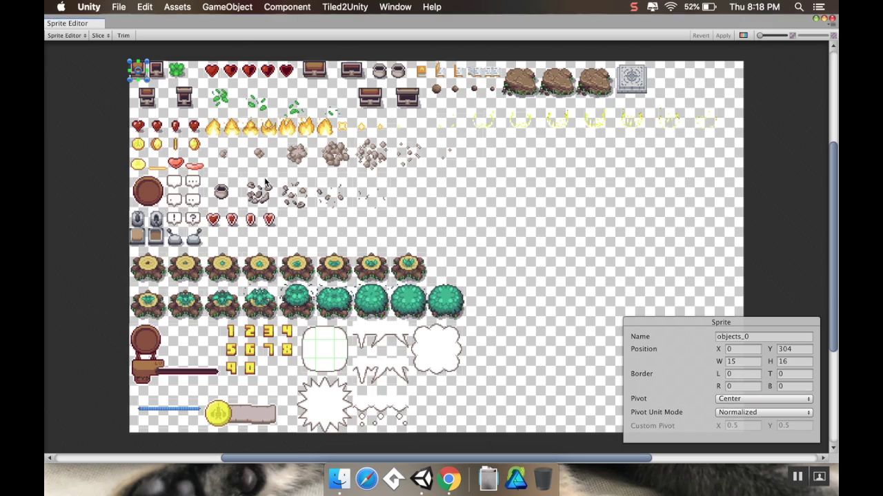
# Step: Inspect the slices of the seven flame sprites and the small spark sprites that follow them
pyautogui.scroll(5, 269, 199)
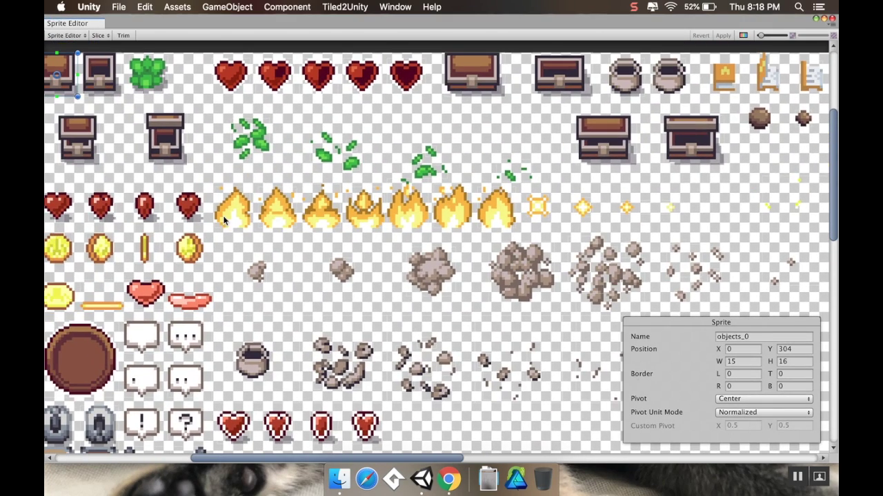
pyautogui.click(235, 225)
pyautogui.click(286, 222)
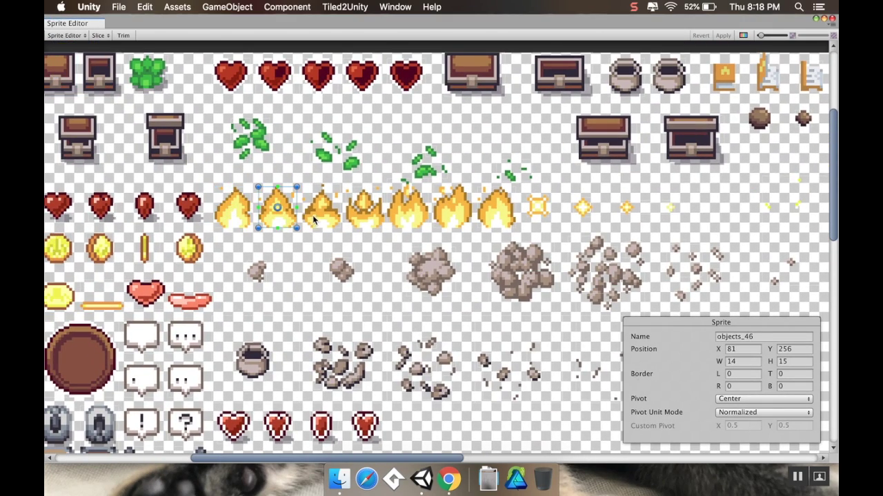
pyautogui.click(318, 221)
pyautogui.click(362, 218)
pyautogui.click(410, 220)
pyautogui.click(457, 220)
pyautogui.click(504, 222)
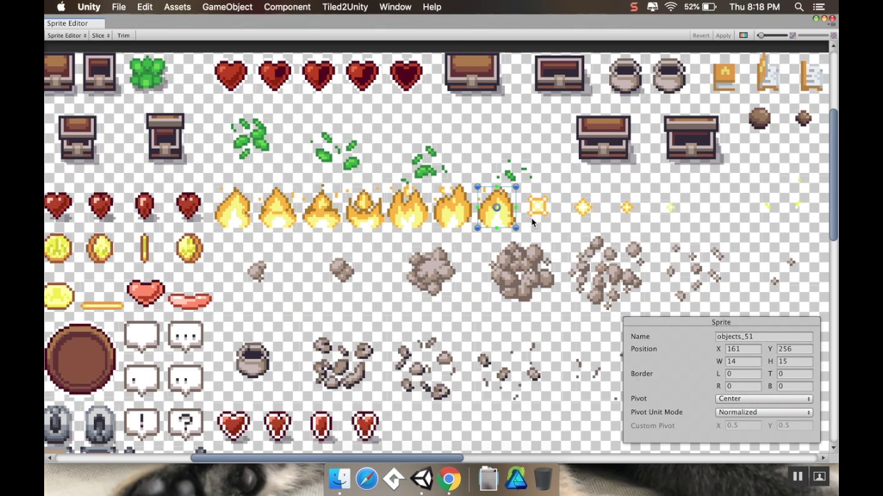
pyautogui.click(539, 221)
pyautogui.click(542, 210)
pyautogui.click(586, 212)
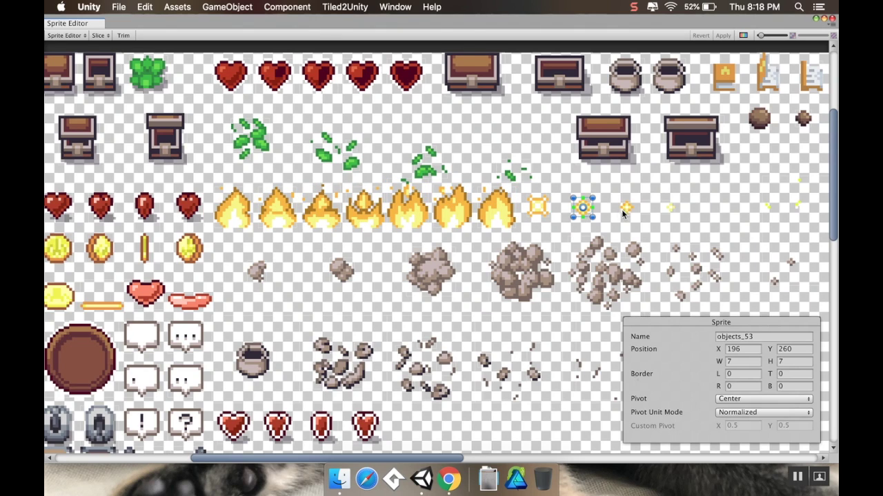
pyautogui.click(625, 213)
# Step: Look over the rest of the objects sheet for other effect sprites
pyautogui.hscroll(-3, 355, 243)
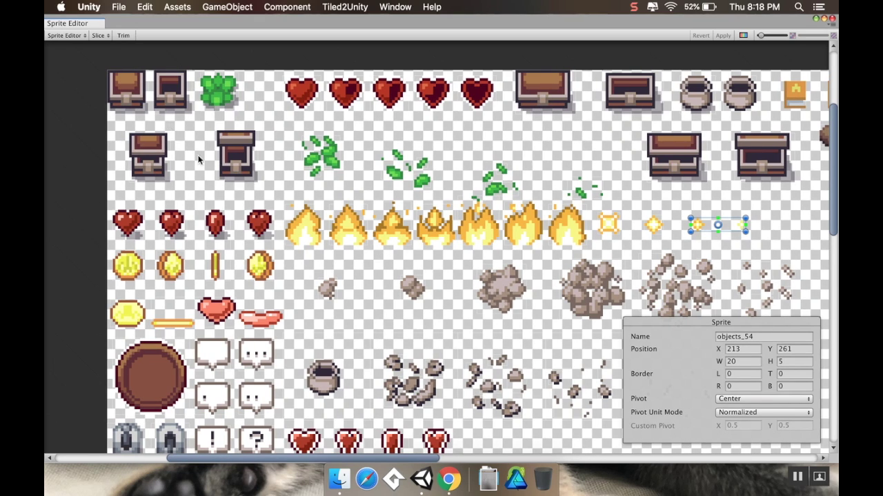
pyautogui.scroll(-5, 314, 228)
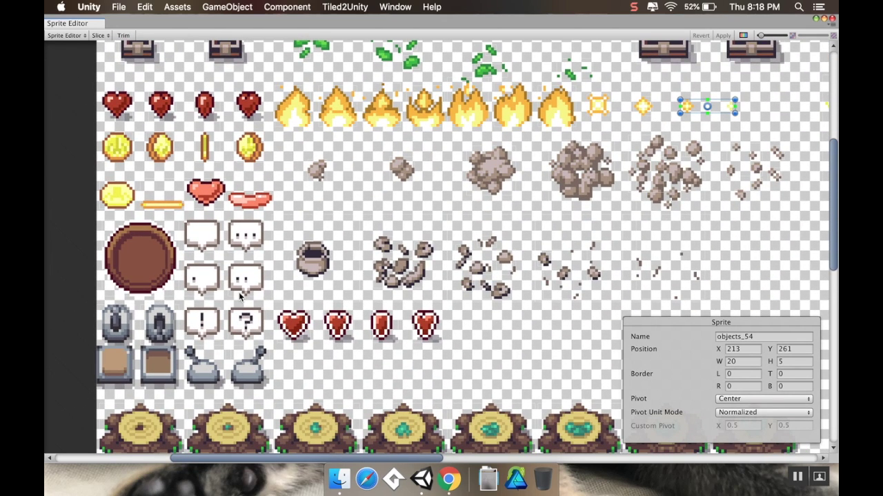
pyautogui.scroll(6, 241, 276)
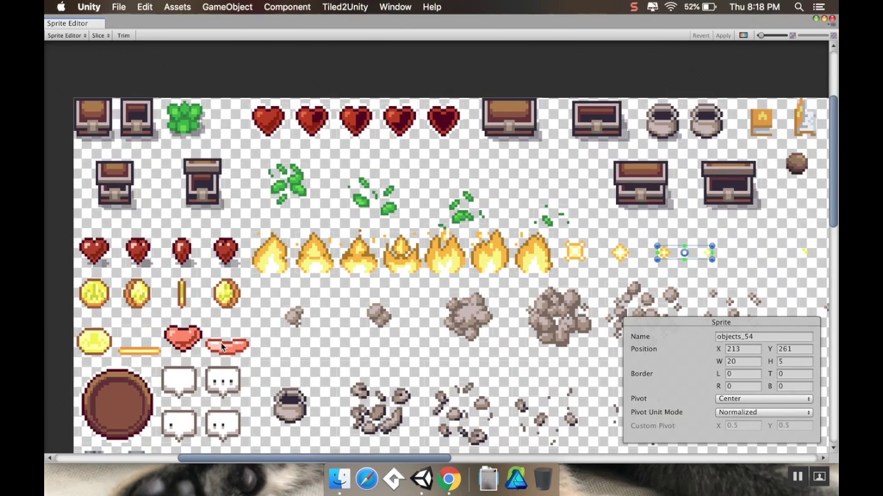
pyautogui.scroll(-4, 228, 261)
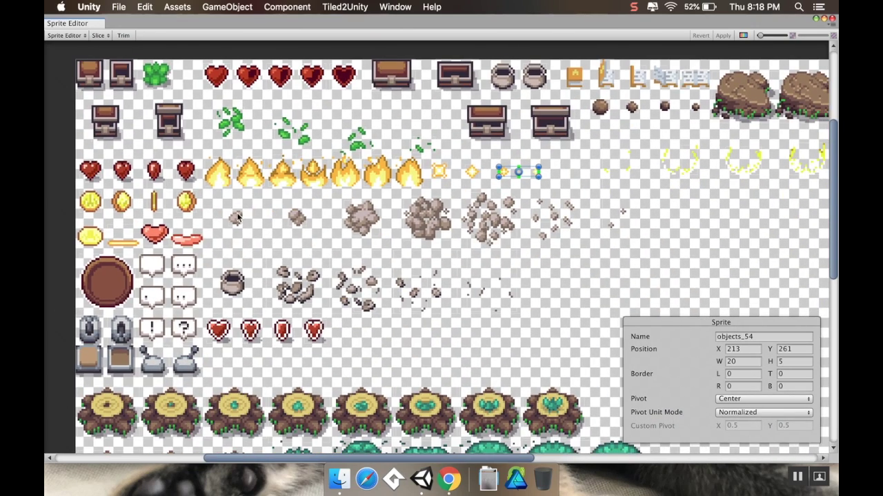
pyautogui.scroll(2, 256, 170)
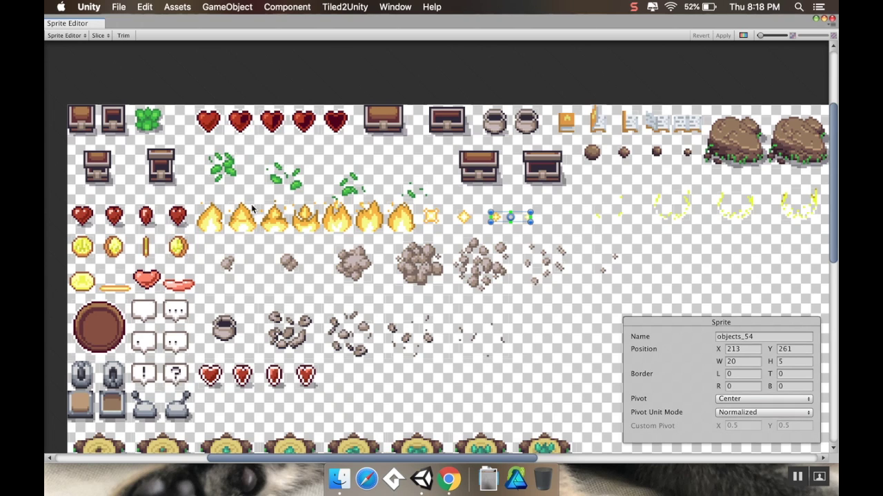
pyautogui.hscroll(-3, 271, 232)
# Step: Check the slice bounds of the first five flame sprites at closer range
pyautogui.scroll(5, 270, 230)
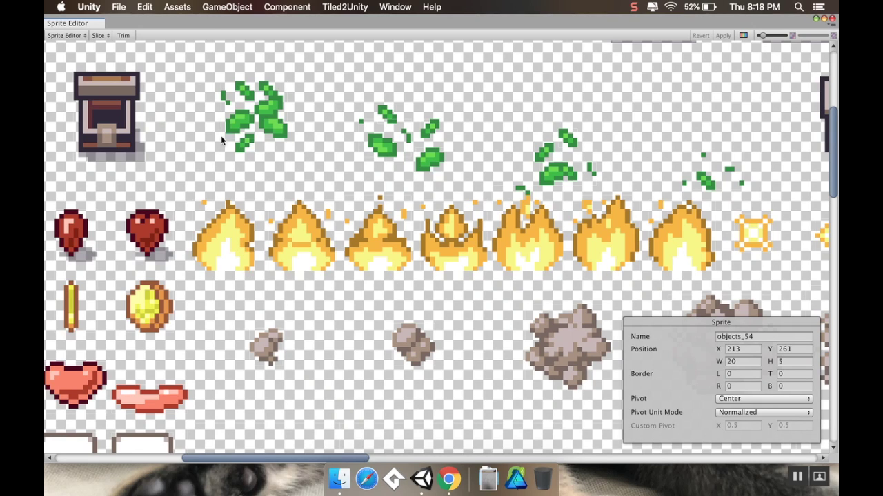
pyautogui.click(225, 253)
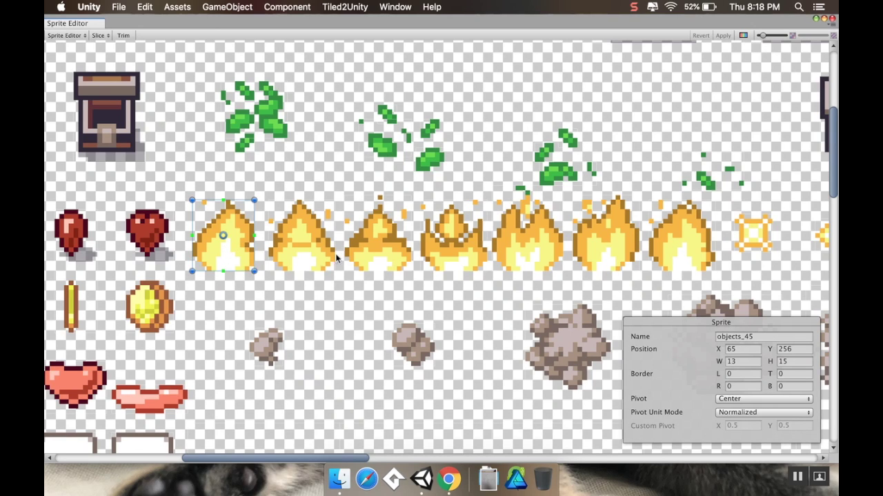
pyautogui.click(311, 259)
pyautogui.click(226, 253)
pyautogui.click(325, 256)
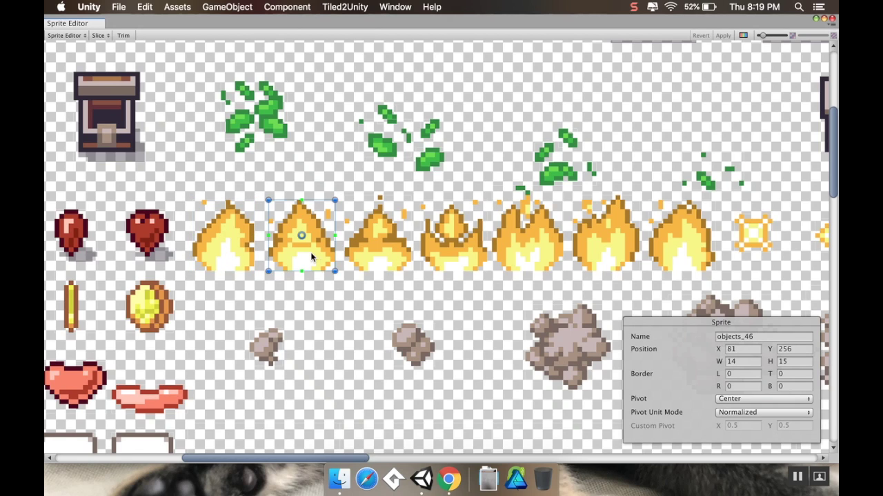
pyautogui.click(380, 250)
pyautogui.click(450, 255)
pyautogui.click(520, 256)
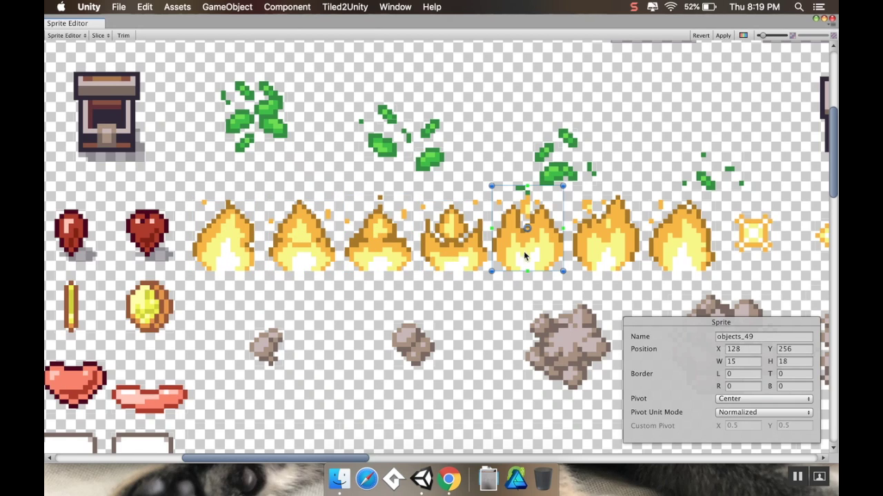
# Step: Compare the slices of all seven flames and the first spark, ending with the first flame selected
pyautogui.click(219, 246)
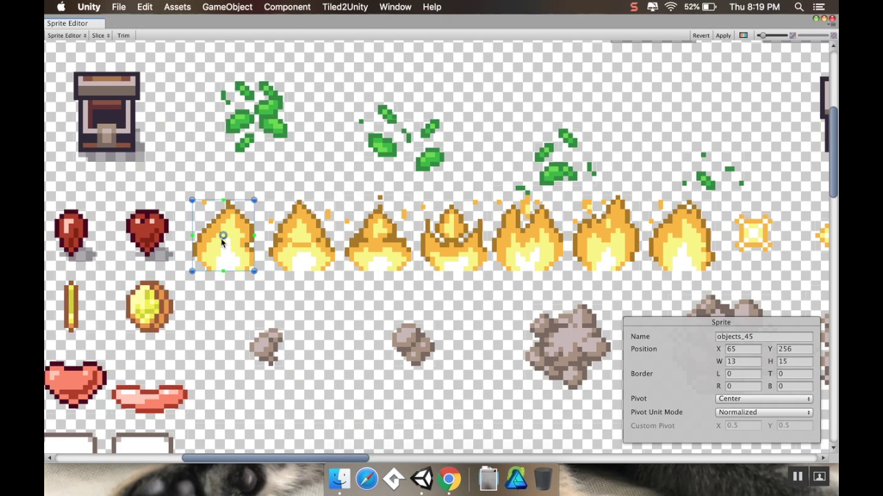
pyautogui.click(298, 257)
pyautogui.click(377, 253)
pyautogui.click(479, 250)
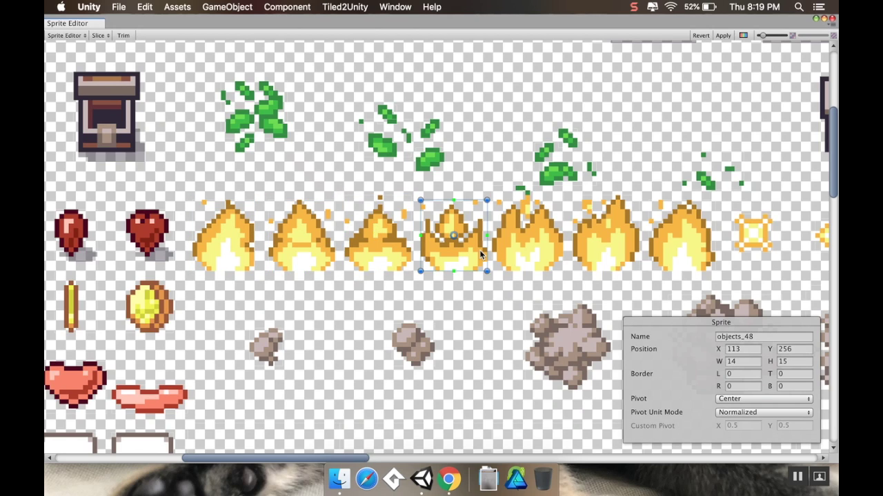
pyautogui.click(531, 250)
pyautogui.click(616, 254)
pyautogui.click(668, 250)
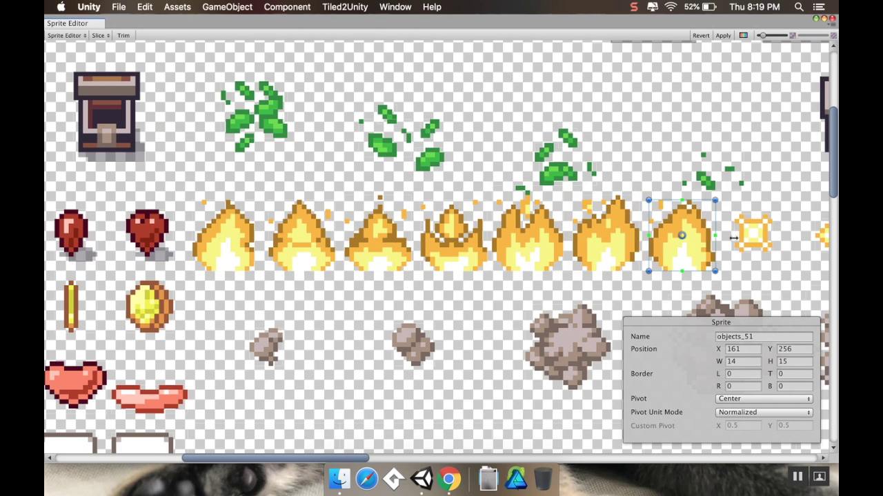
pyautogui.click(743, 239)
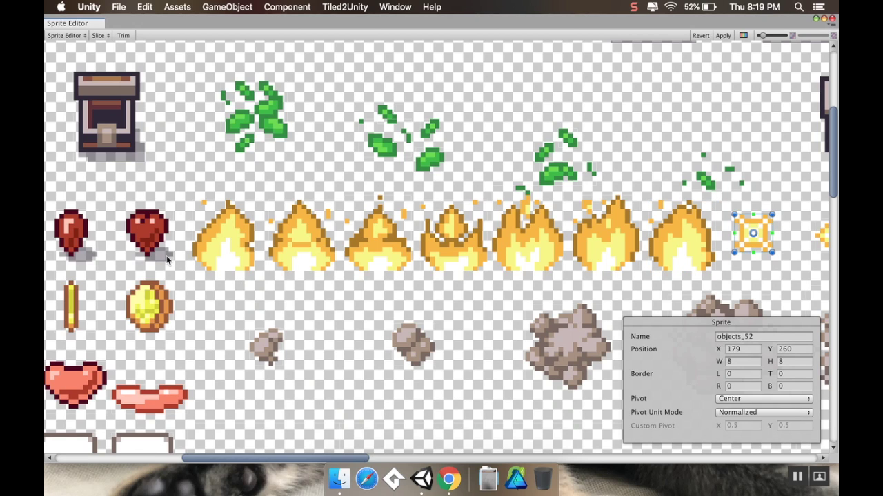
pyautogui.click(246, 260)
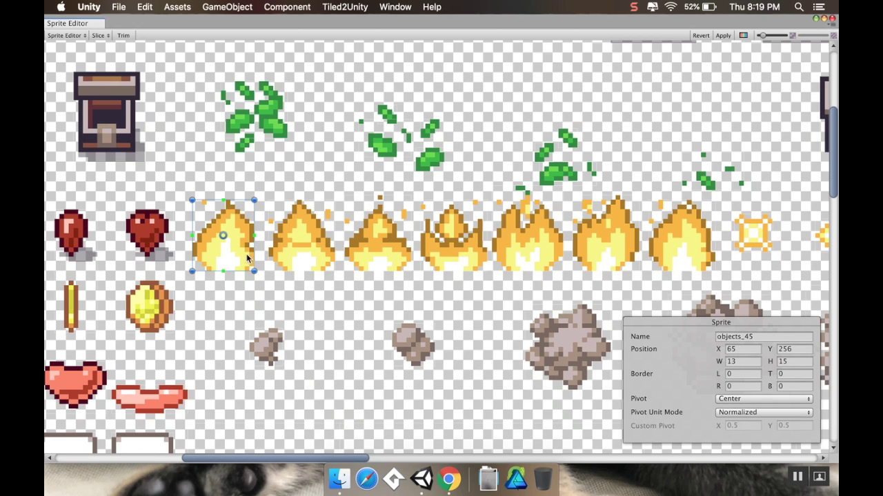
# Step: Resize the first flame's slice to 16 × 16 pixels, with its position at X 63, Y 256
pyautogui.scroll(2, 227, 260)
pyautogui.scroll(5, 227, 260)
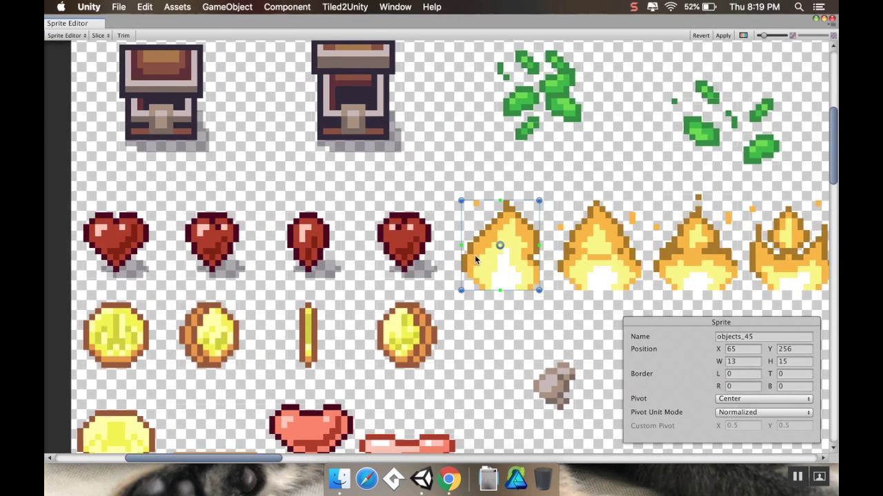
pyautogui.moveTo(475, 255); pyautogui.dragTo(343, 252, button='middle')
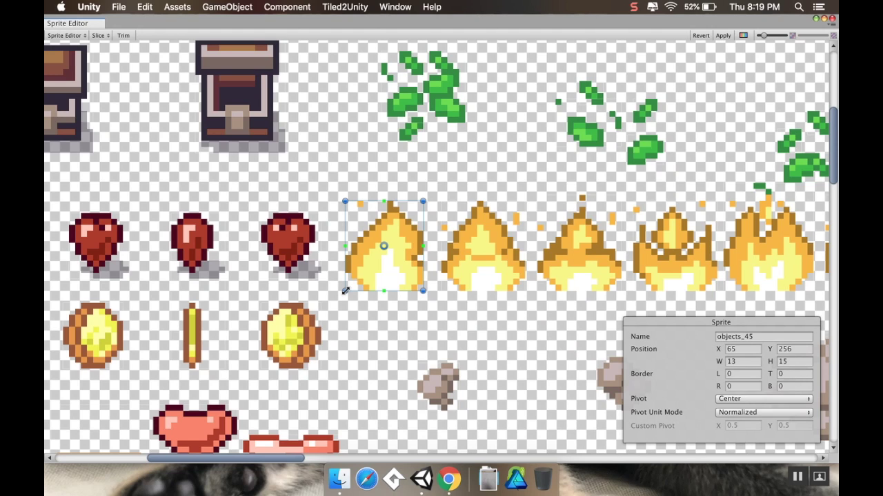
pyautogui.moveTo(345, 290); pyautogui.dragTo(333, 291)
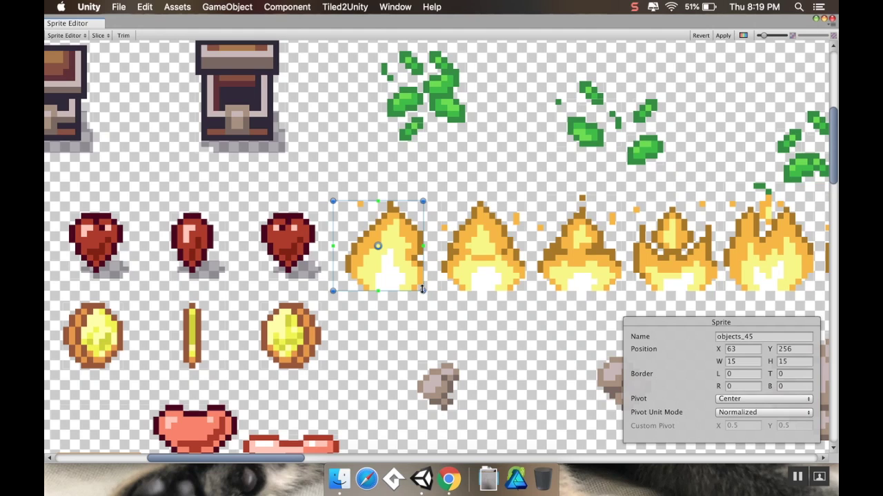
pyautogui.moveTo(424, 291); pyautogui.dragTo(428, 291)
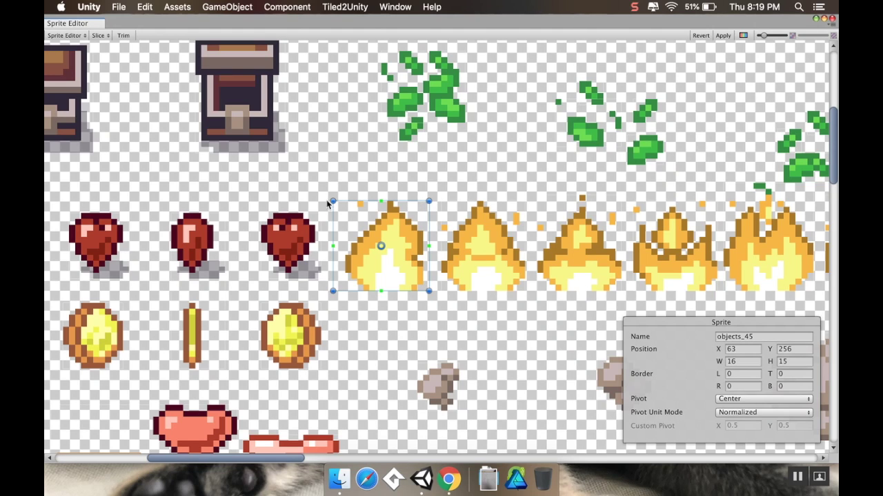
pyautogui.moveTo(332, 200); pyautogui.dragTo(332, 195)
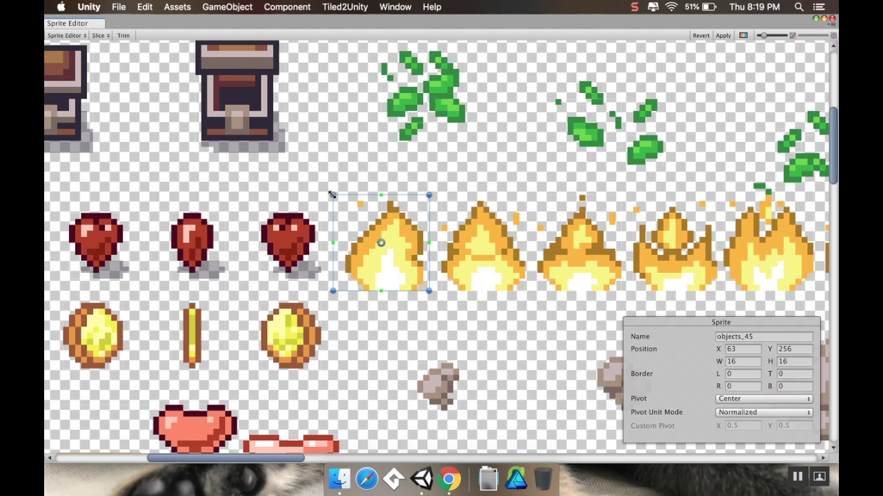
# Step: Resize the second and third flames' slices to 16 × 16 pixels, positioned at X 79 and X 95 with Y 256
pyautogui.click(483, 266)
pyautogui.moveTo(441, 290); pyautogui.dragTo(429, 290)
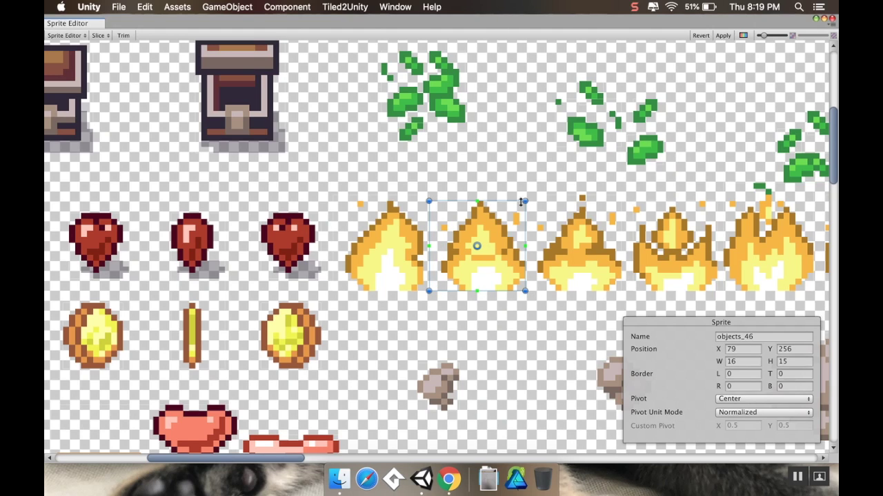
pyautogui.moveTo(526, 201); pyautogui.dragTo(525, 196)
pyautogui.hscroll(5, 407, 258)
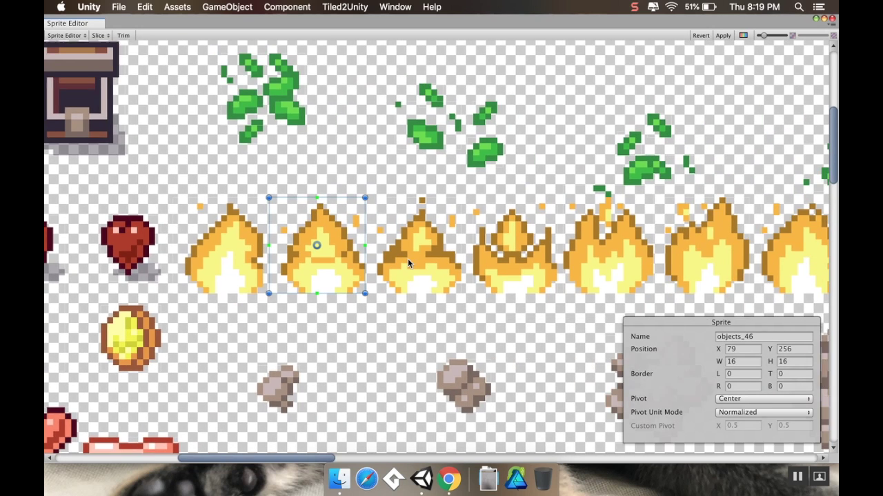
pyautogui.click(382, 283)
pyautogui.moveTo(365, 296); pyautogui.dragTo(352, 296)
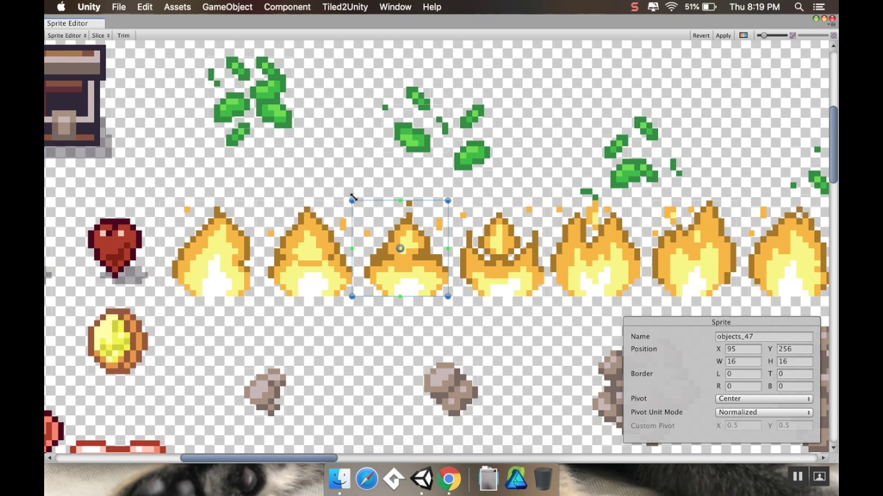
# Step: Resize the fourth flame's slice to 16 × 16 pixels, starting at X 111, Y 256
pyautogui.hscroll(4, 336, 245)
pyautogui.click(378, 304)
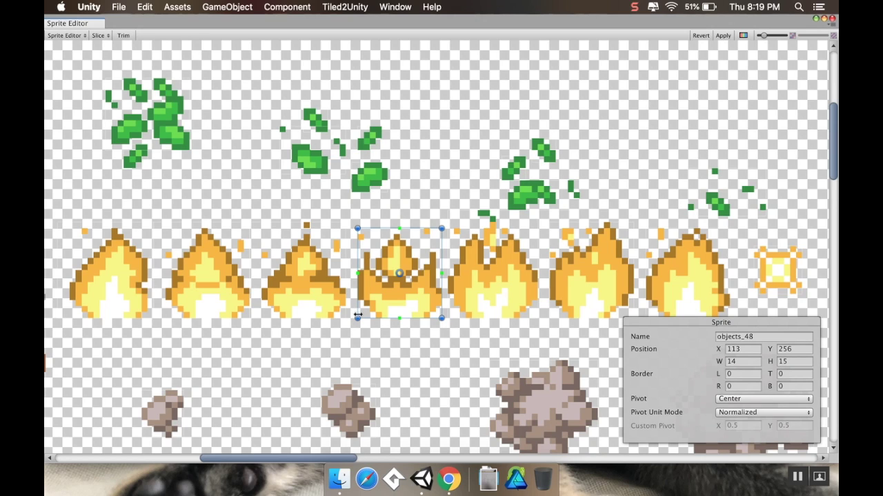
pyautogui.moveTo(357, 317); pyautogui.dragTo(344, 318)
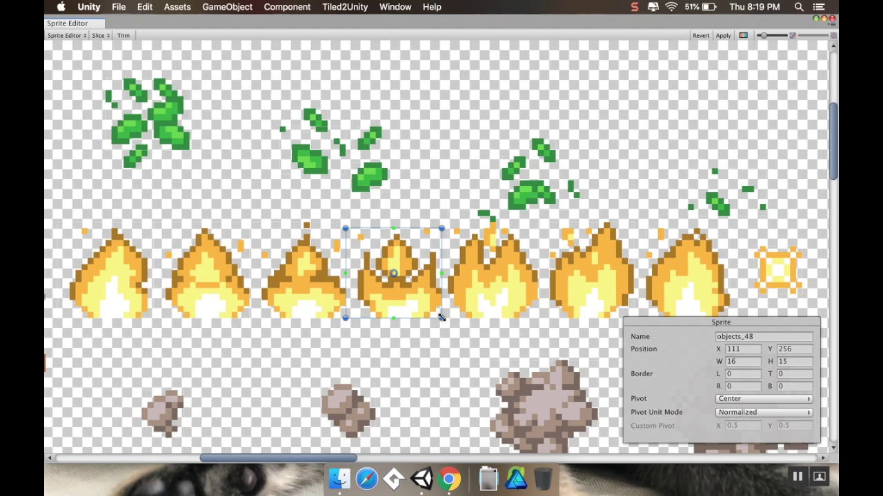
pyautogui.click(735, 361)
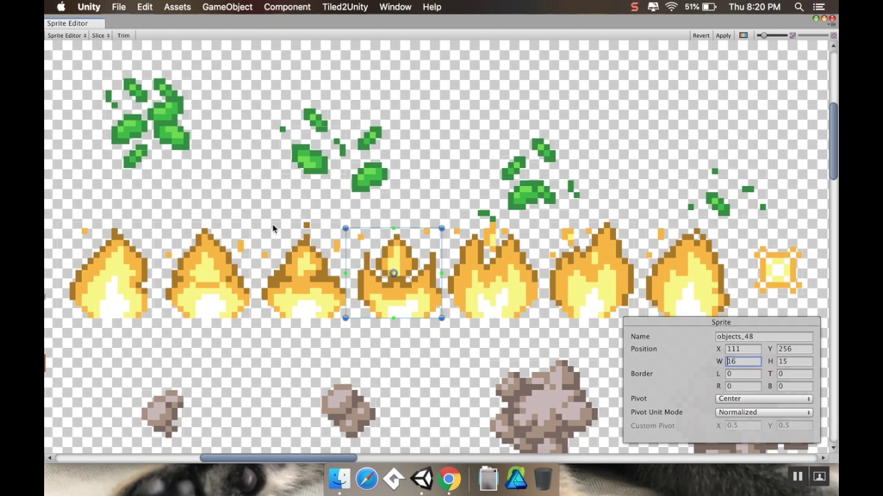
pyautogui.click(346, 229)
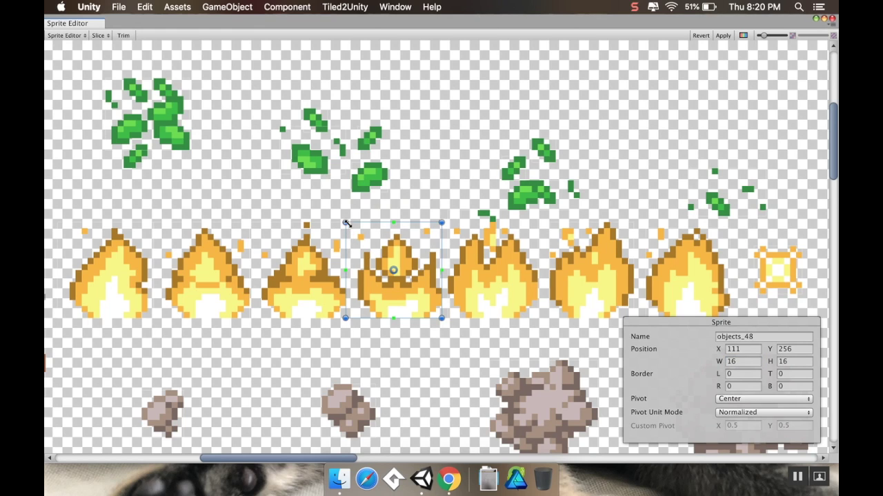
# Step: Resize the fifth flame's slice to 16 × 16 pixels at X 127, Y 256, trimming its excess height above the flame
pyautogui.hscroll(5, 310, 248)
pyautogui.click(272, 266)
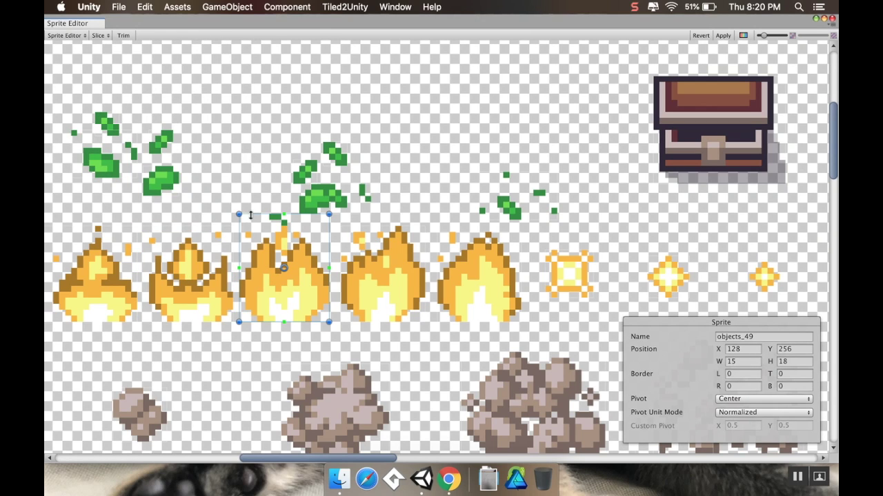
pyautogui.moveTo(236, 212); pyautogui.dragTo(238, 226)
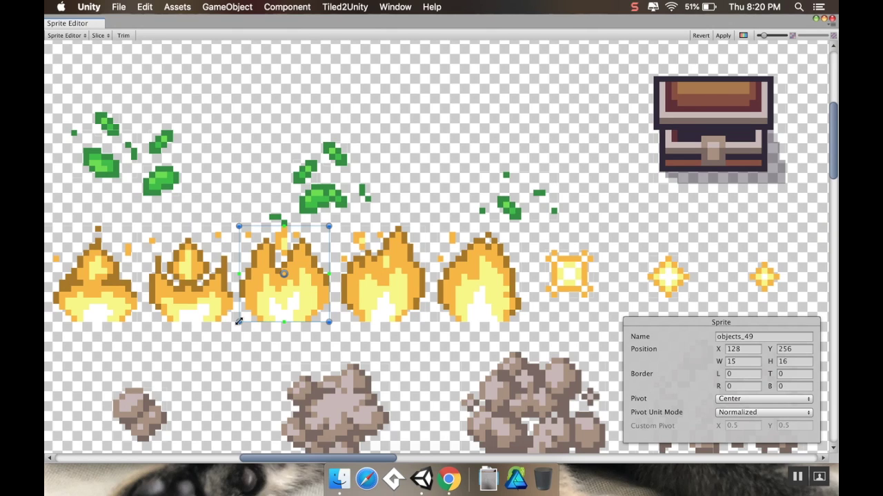
pyautogui.moveTo(238, 321); pyautogui.dragTo(233, 322)
# Step: Resize the sixth and seventh flames' slices to 16 × 16 pixels, positioned at X 143 and X 159 with Y 256
pyautogui.hscroll(2, 307, 301)
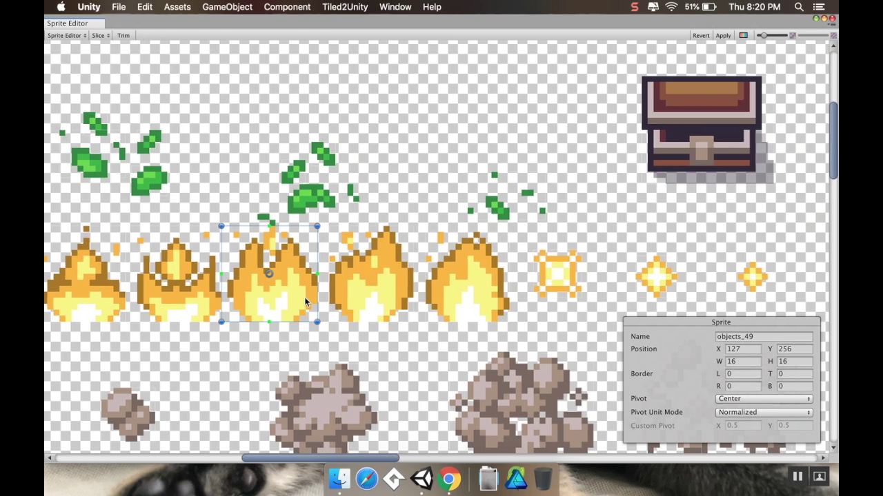
pyautogui.hscroll(5, 307, 301)
pyautogui.click(302, 305)
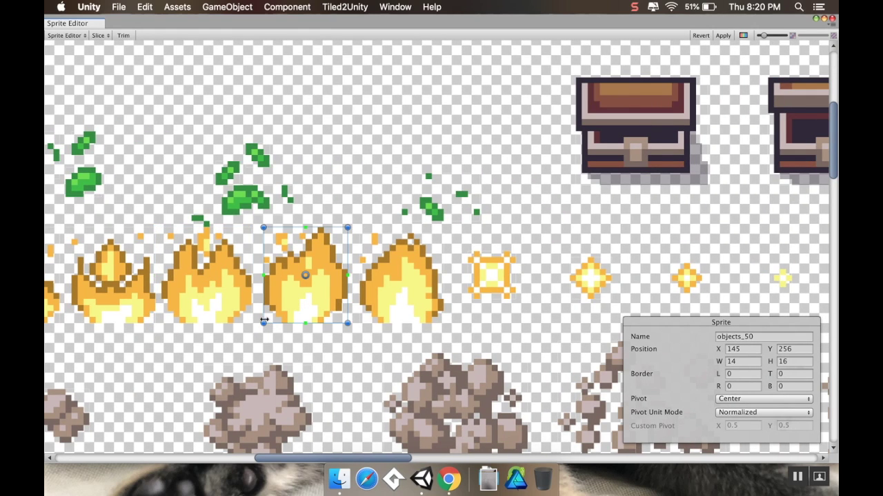
pyautogui.moveTo(265, 322); pyautogui.dragTo(251, 322)
pyautogui.hscroll(4, 338, 262)
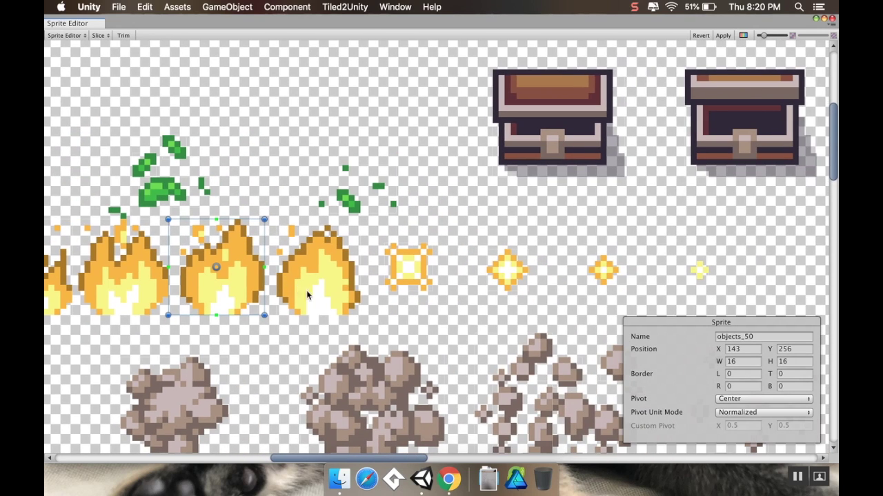
pyautogui.click(317, 293)
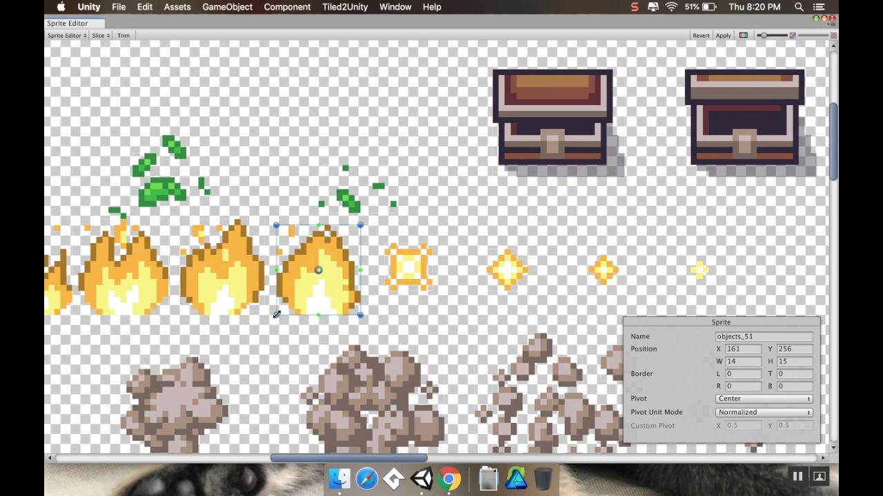
pyautogui.moveTo(276, 315); pyautogui.dragTo(265, 315)
pyautogui.moveTo(265, 225); pyautogui.dragTo(265, 219)
# Step: Enlarge the slice of the first spark after the flames to 16 × 16 pixels at X 175, Y 256
pyautogui.hscroll(5, 303, 284)
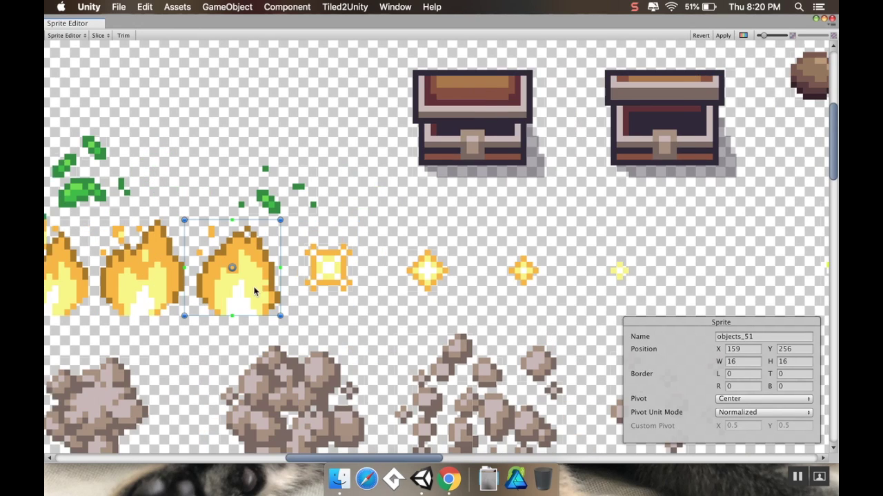
pyautogui.click(305, 277)
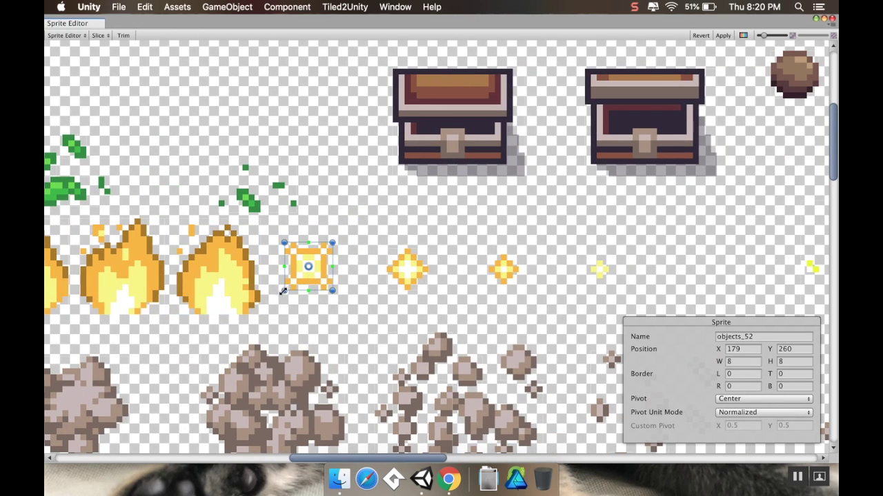
pyautogui.moveTo(284, 290); pyautogui.dragTo(261, 291)
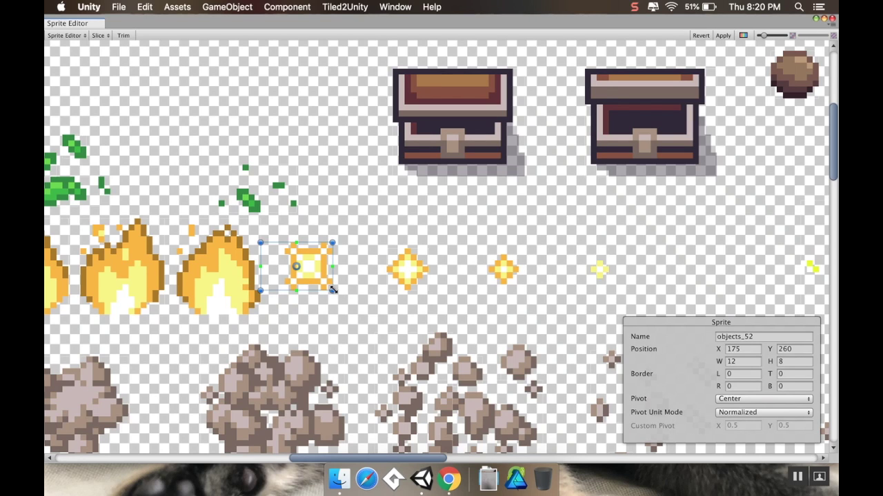
pyautogui.moveTo(332, 289); pyautogui.dragTo(355, 289)
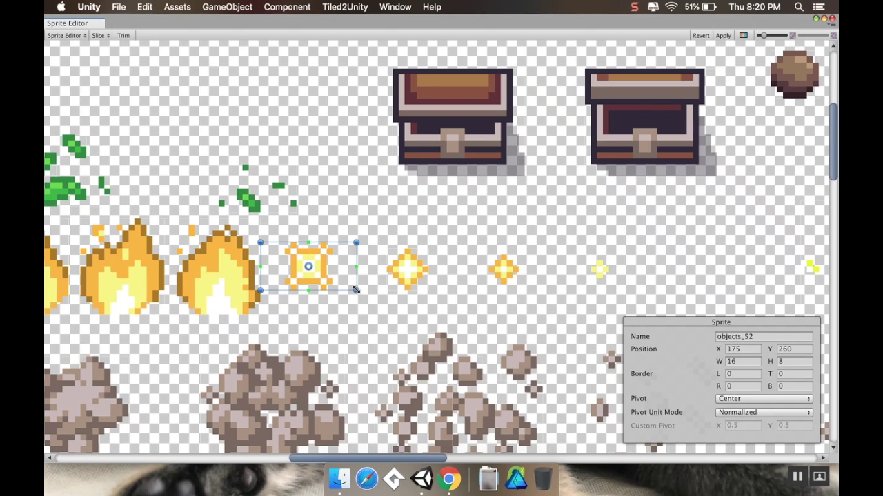
pyautogui.moveTo(355, 290); pyautogui.dragTo(354, 314)
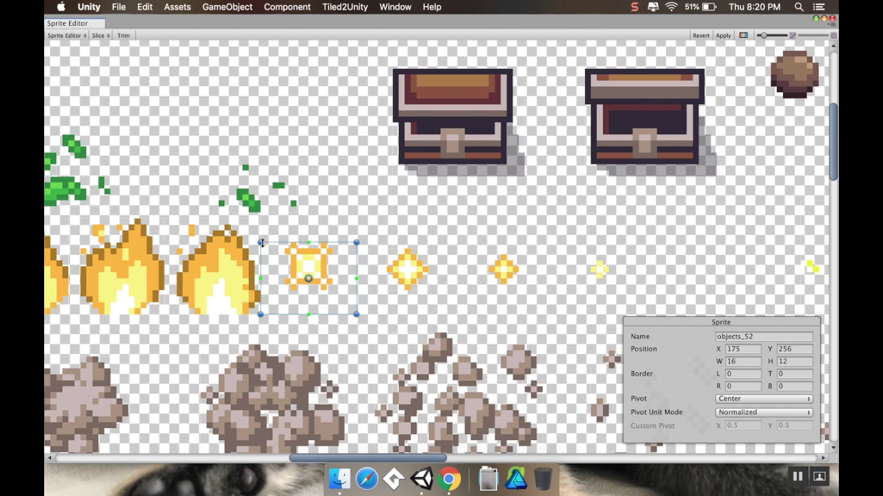
pyautogui.moveTo(261, 240); pyautogui.dragTo(261, 218)
# Step: Enlarge the second spark's slice to 16 × 16 pixels at X 191, Y 256
pyautogui.moveTo(353, 265); pyautogui.dragTo(221, 272, button='middle')
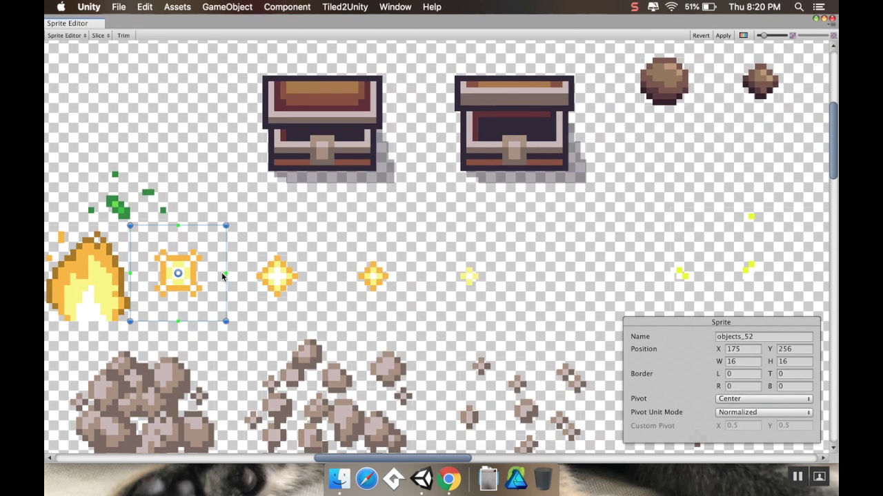
pyautogui.click(275, 283)
pyautogui.moveTo(251, 304); pyautogui.dragTo(225, 321)
pyautogui.moveTo(298, 255); pyautogui.dragTo(321, 225)
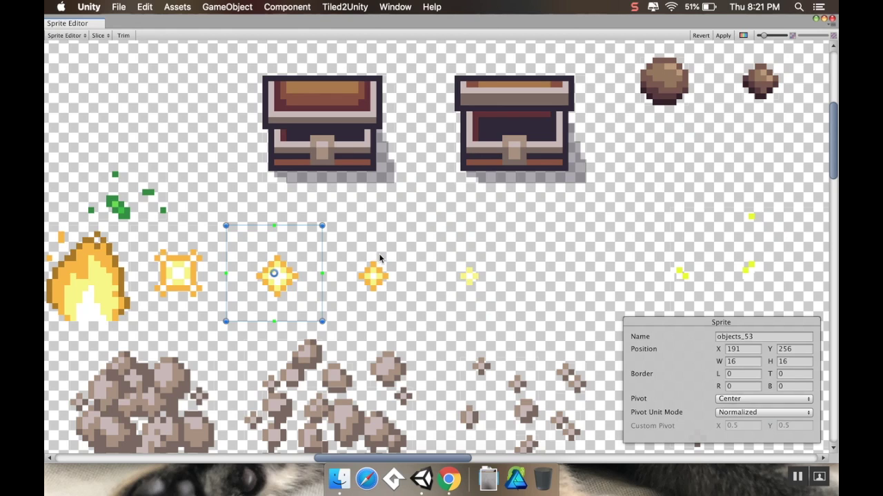
# Step: Reshape the slice shared by the last two sparks into a 16 × 16 pixel slice around the third spark only, at X 207, Y 256
pyautogui.hscroll(3, 327, 234)
pyautogui.click(328, 283)
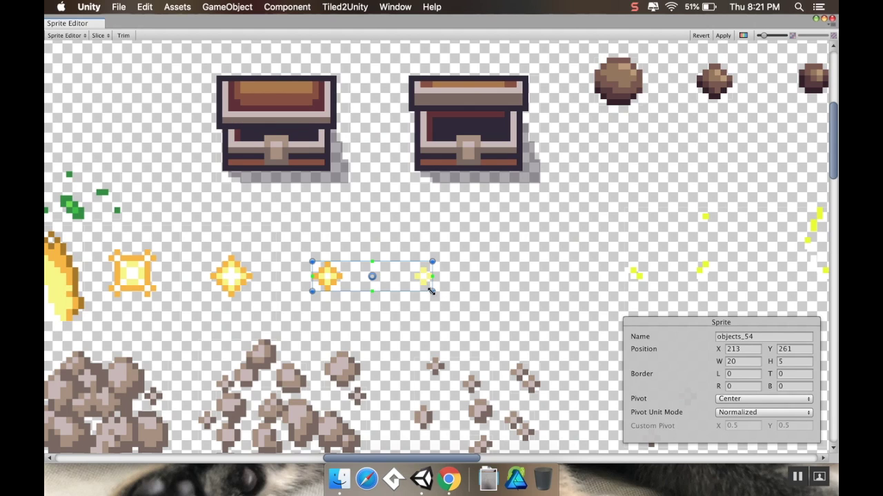
pyautogui.moveTo(431, 291); pyautogui.dragTo(278, 327)
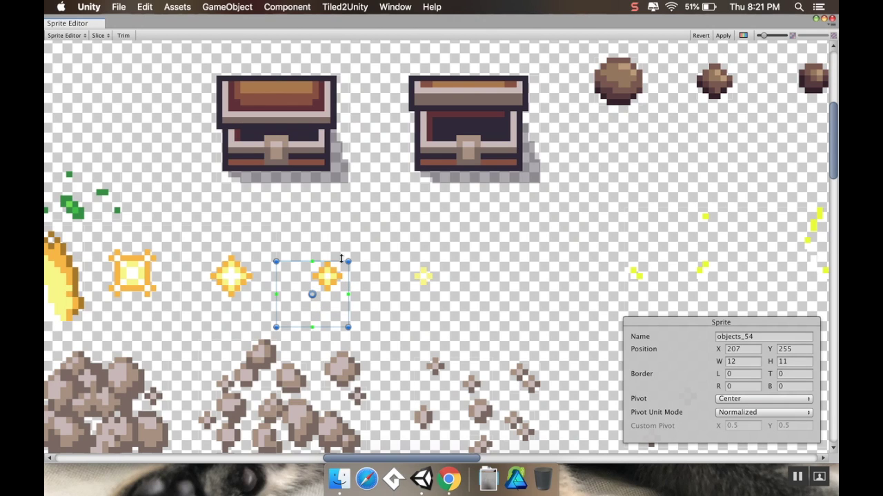
pyautogui.moveTo(348, 261); pyautogui.dragTo(367, 226)
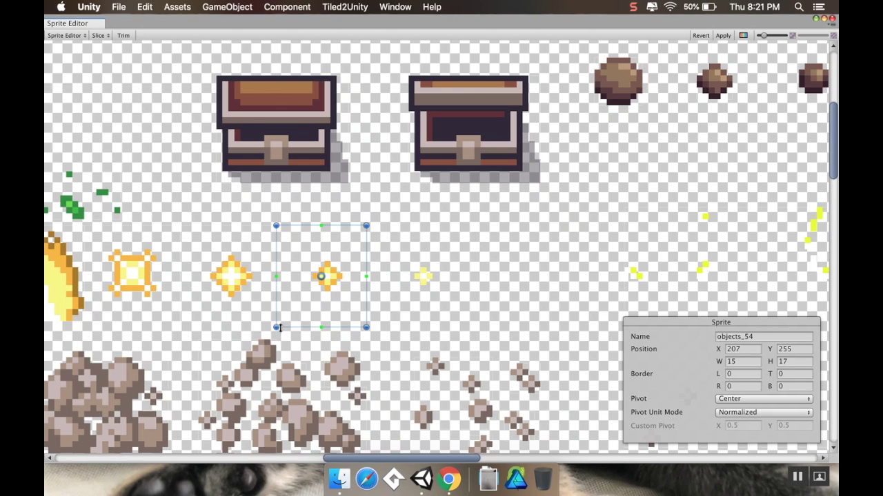
pyautogui.moveTo(276, 328); pyautogui.dragTo(275, 322)
pyautogui.click(253, 295)
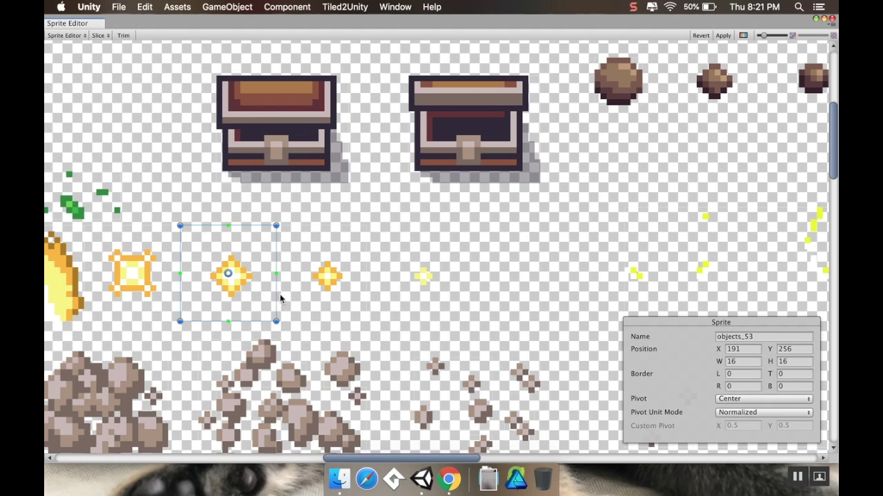
pyautogui.click(283, 298)
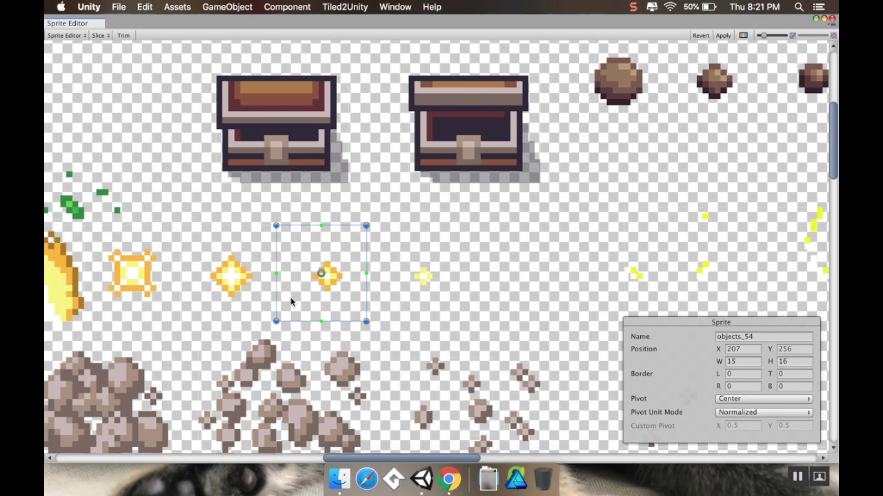
pyautogui.moveTo(366, 225); pyautogui.dragTo(370, 225)
# Step: Create a new 16 × 16 pixel slice around the fourth, smallest spark, at X 223, Y 256
pyautogui.click(379, 232)
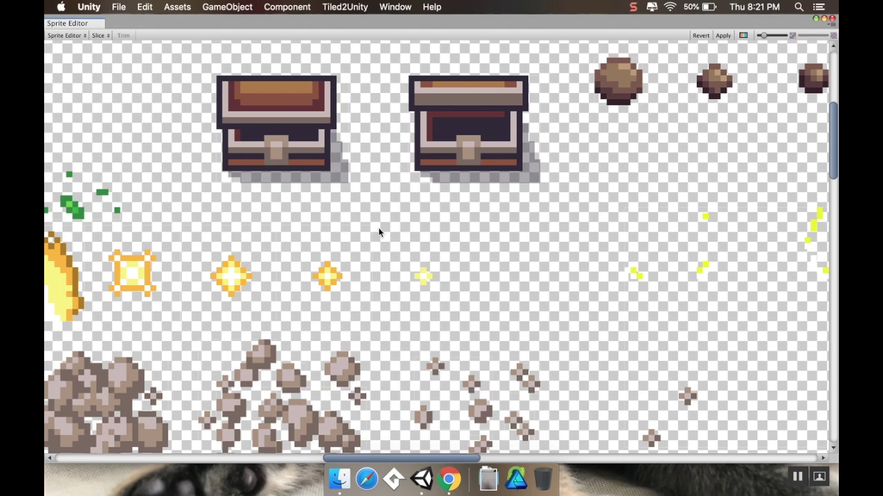
pyautogui.moveTo(425, 296); pyautogui.dragTo(456, 321)
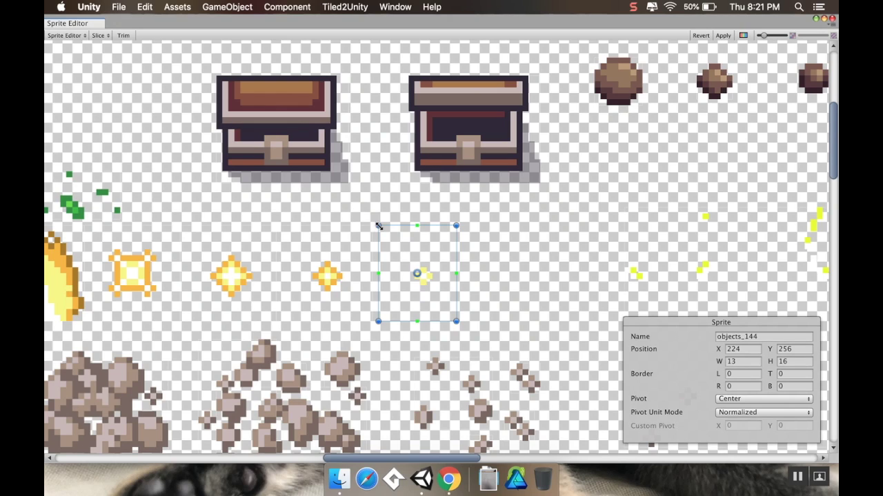
pyautogui.moveTo(379, 226); pyautogui.dragTo(371, 226)
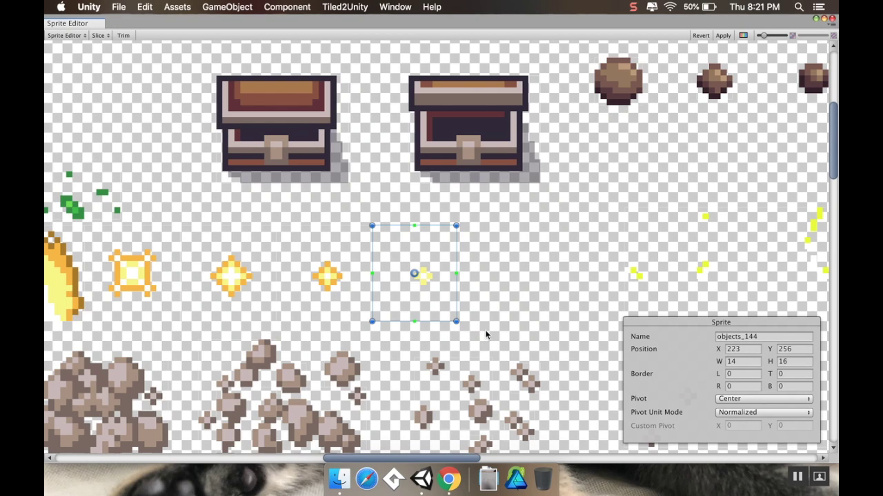
pyautogui.moveTo(455, 322); pyautogui.dragTo(467, 321)
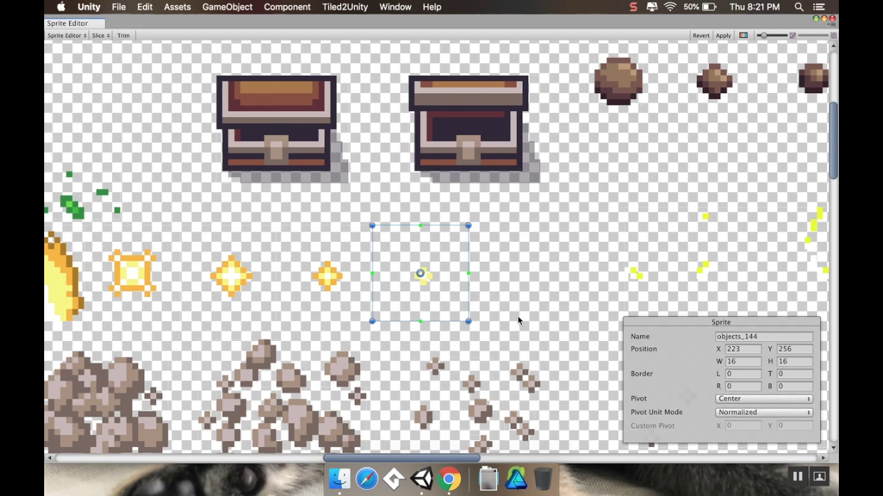
# Step: Check the slice bounds of the third and second sparks
pyautogui.scroll(2, 394, 284)
pyautogui.hscroll(-2, 395, 284)
pyautogui.click(358, 296)
pyautogui.click(292, 305)
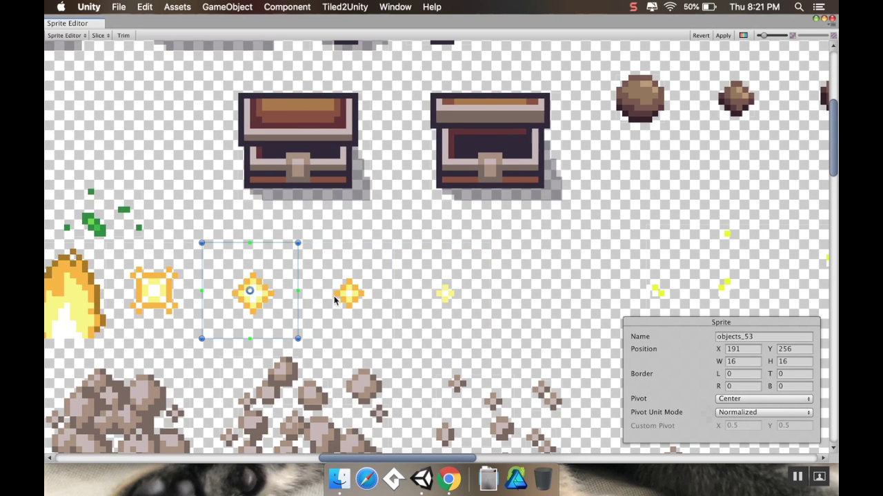
# Step: Check the slice bounds of the first flame and of the second, third and fourth sparks
pyautogui.hscroll(-10, 420, 281)
pyautogui.hscroll(-5, 378, 295)
pyautogui.scroll(-3, 378, 296)
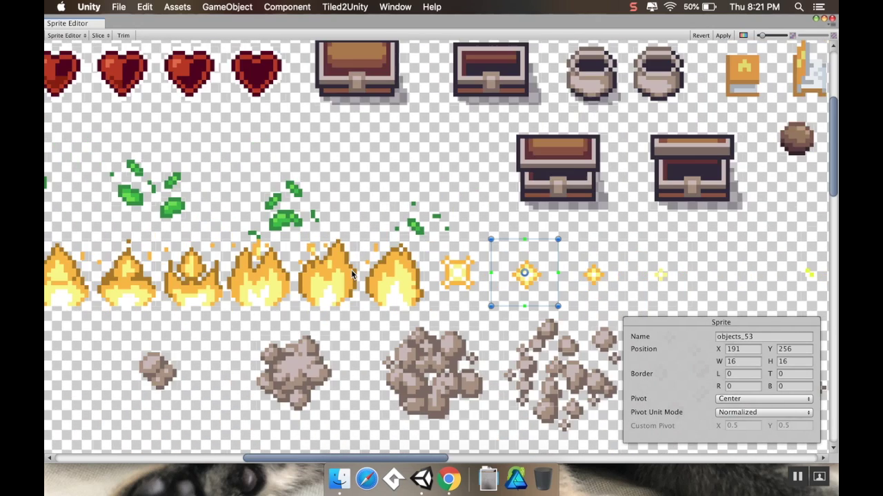
pyautogui.scroll(3, 163, 286)
pyautogui.hscroll(-2, 163, 286)
pyautogui.click(164, 287)
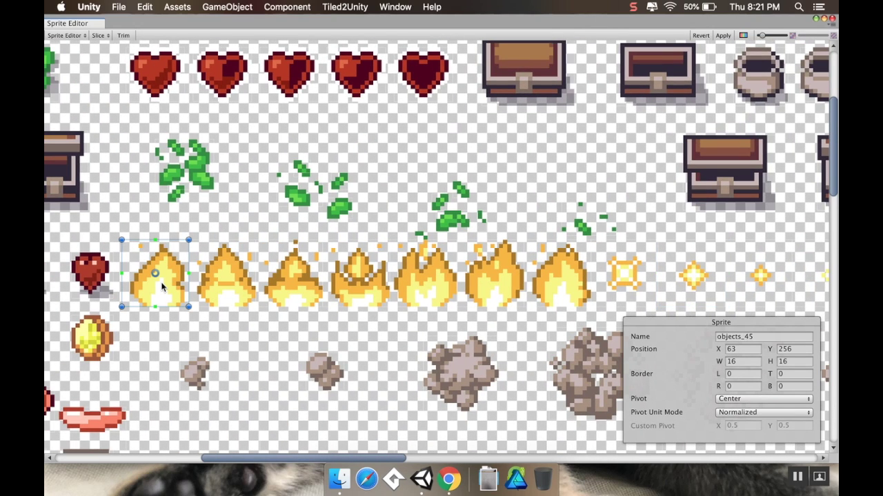
pyautogui.hscroll(10, 465, 269)
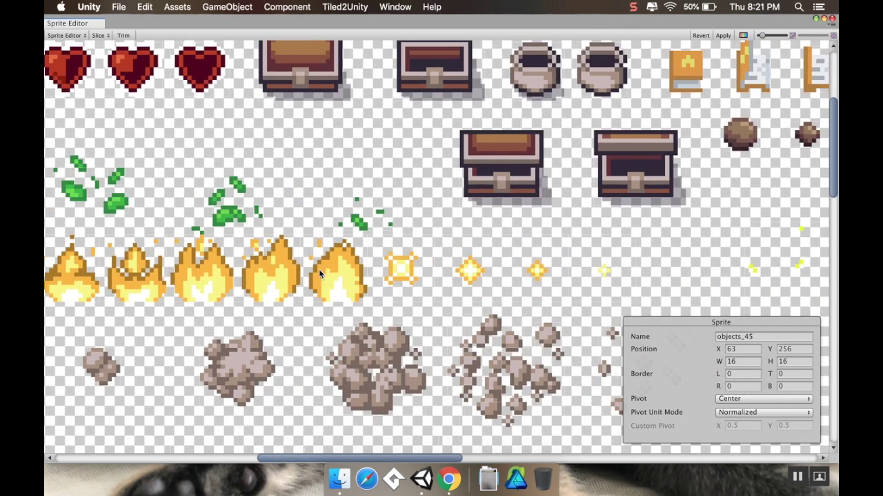
pyautogui.click(538, 273)
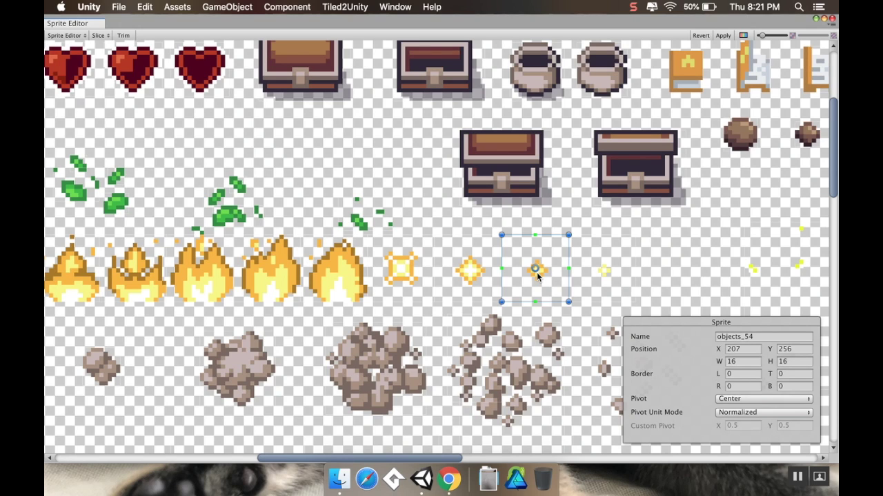
pyautogui.click(469, 275)
pyautogui.click(524, 280)
pyautogui.click(599, 272)
# Step: Apply the slice changes to the objects sheet and close the Sprite Editor
pyautogui.hscroll(2, 604, 269)
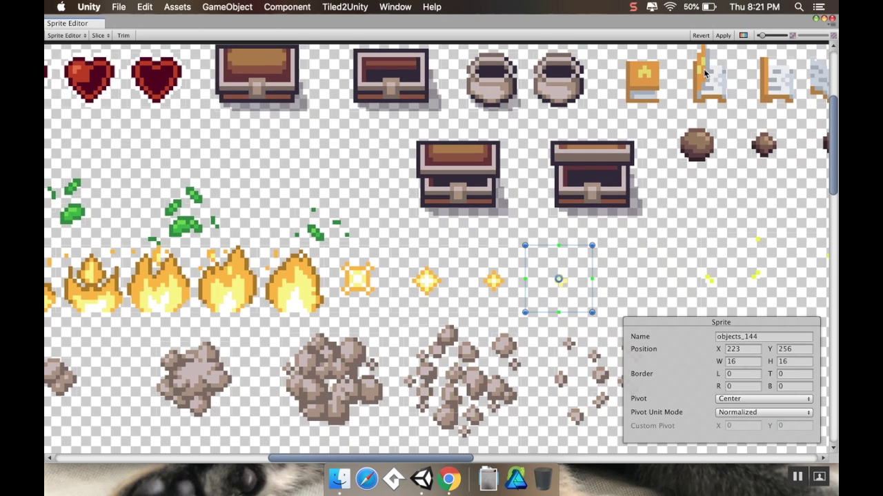
pyautogui.scroll(-5, 792, 62)
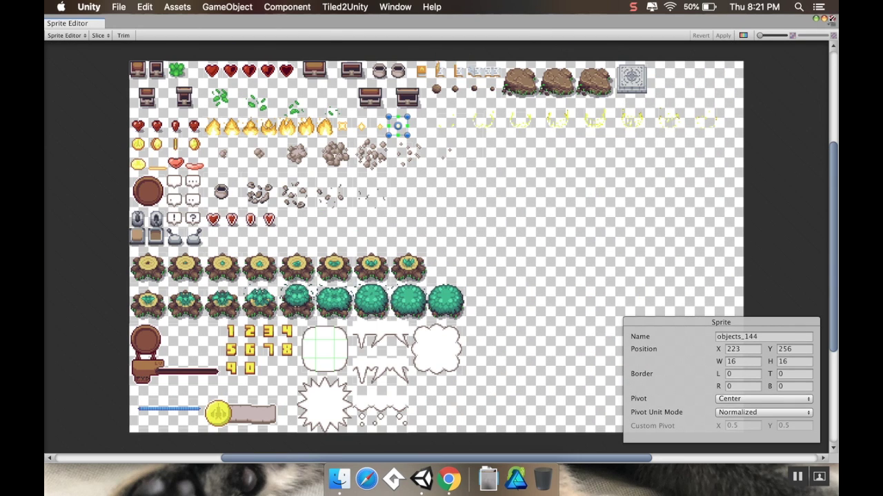
pyautogui.click(831, 19)
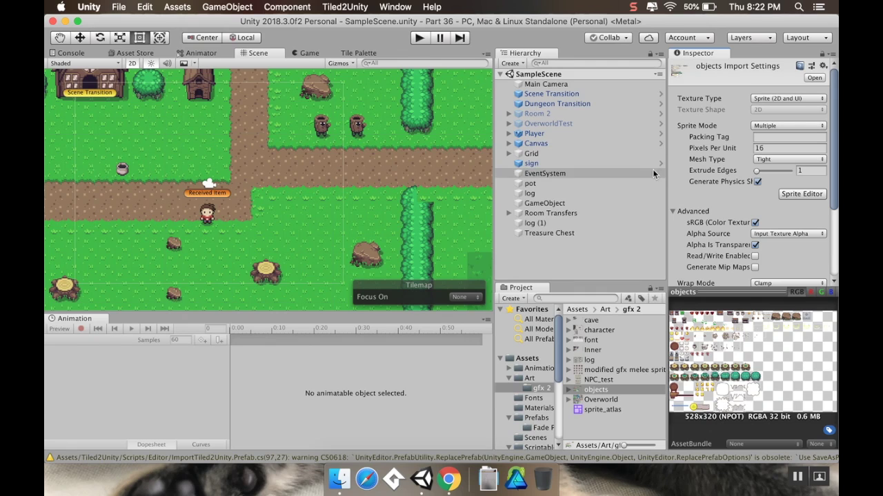
# Step: Place the sprites objects_45 through objects_54 together in the scene, on the grass beside the player, to start a new animation
pyautogui.click(570, 391)
pyautogui.scroll(-4, 612, 380)
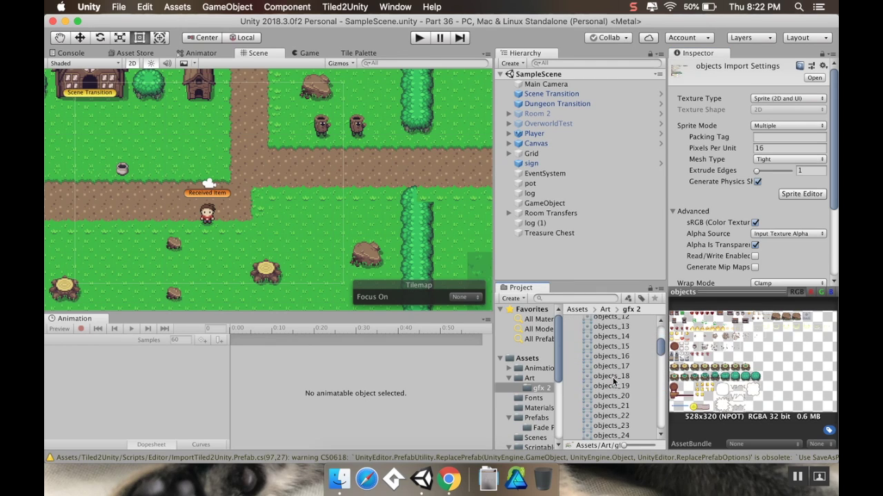
pyautogui.scroll(-10, 612, 381)
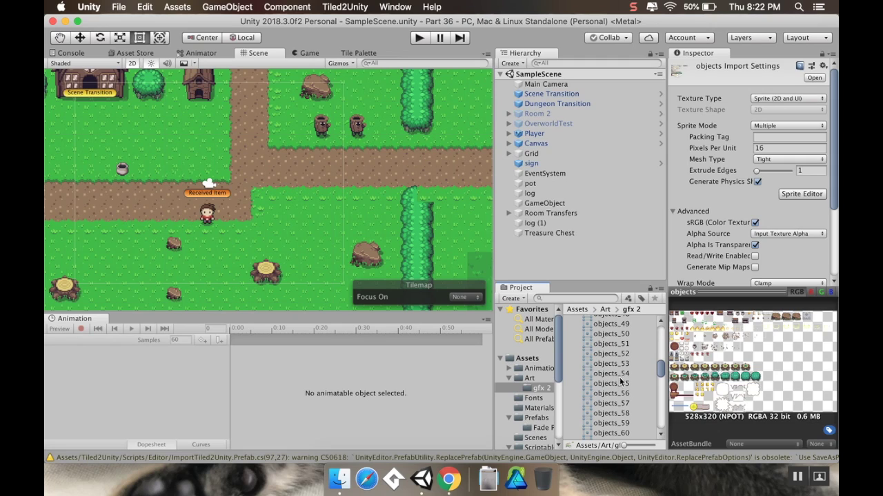
pyautogui.scroll(2, 619, 376)
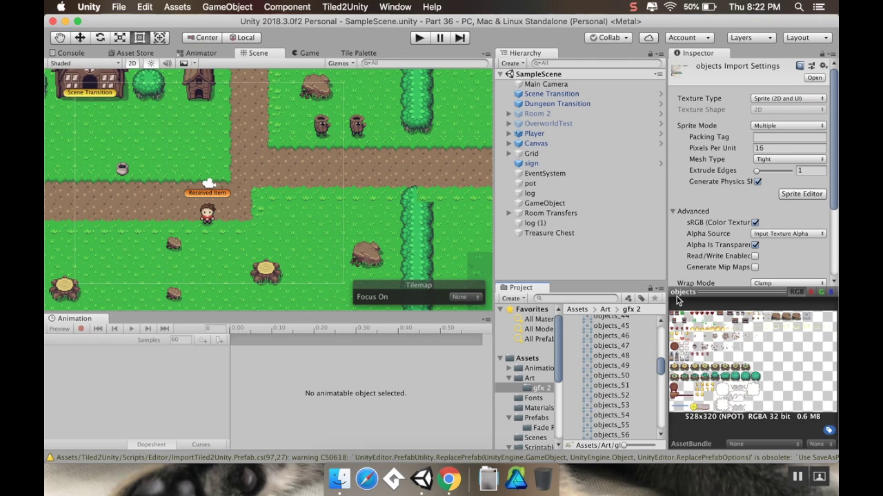
pyautogui.click(624, 327)
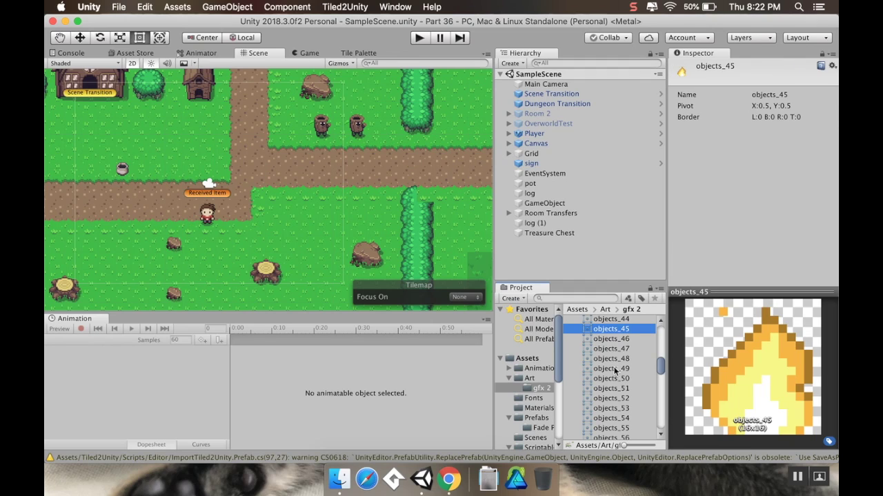
pyautogui.keyDown('shift'); pyautogui.click(615, 419); pyautogui.keyUp('shift')
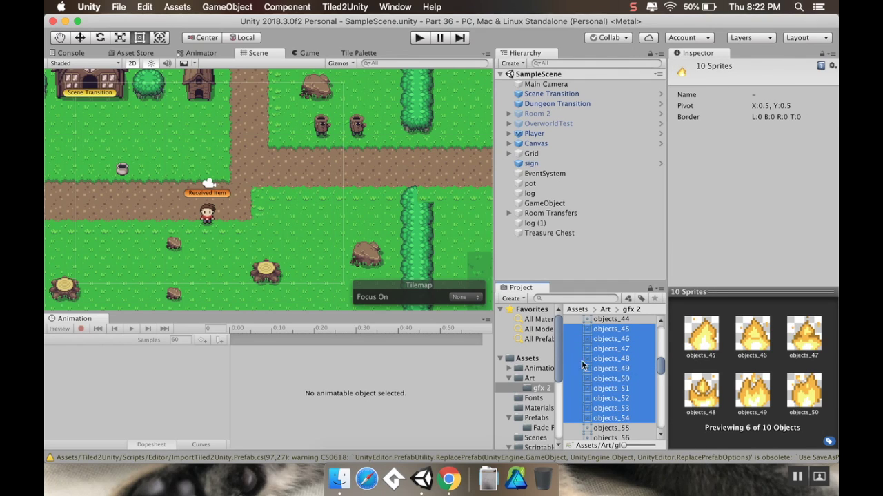
pyautogui.moveTo(581, 360); pyautogui.dragTo(282, 220)
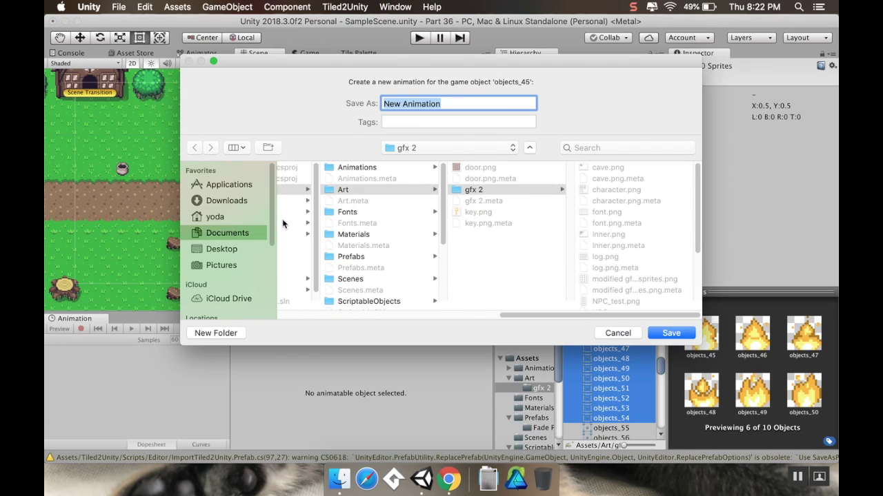
# Step: Save the new animation as "Enemy Death Effect" in the objects folder inside Animations
pyautogui.click(355, 170)
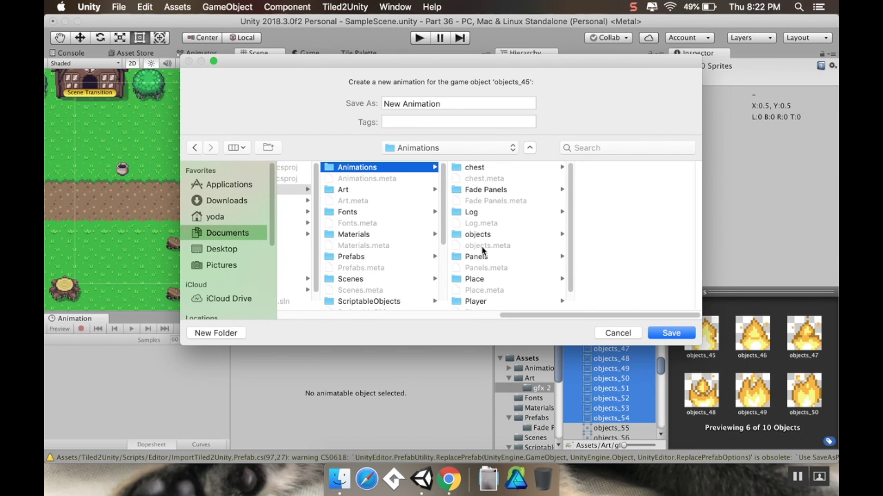
pyautogui.click(482, 235)
pyautogui.doubleClick(457, 105)
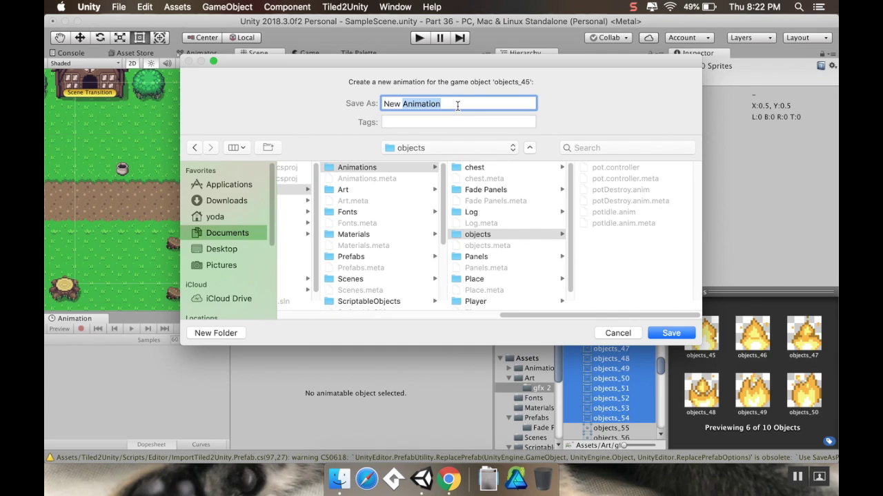
pyautogui.press('BackSpace')
pyautogui.press('BackSpace')
pyautogui.press('BackSpace')
pyautogui.press('BackSpace')
pyautogui.press('BackSpace')
pyautogui.write('Ene')
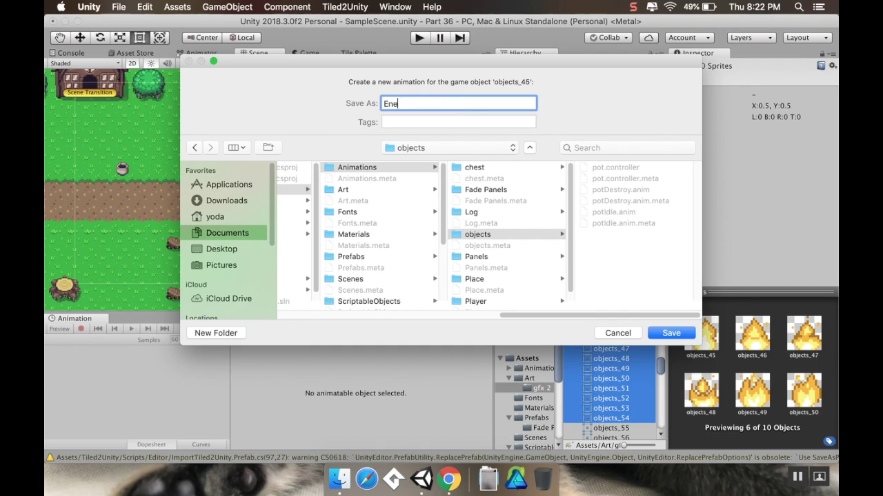
pyautogui.write('my Death Effect')
pyautogui.press('Return')
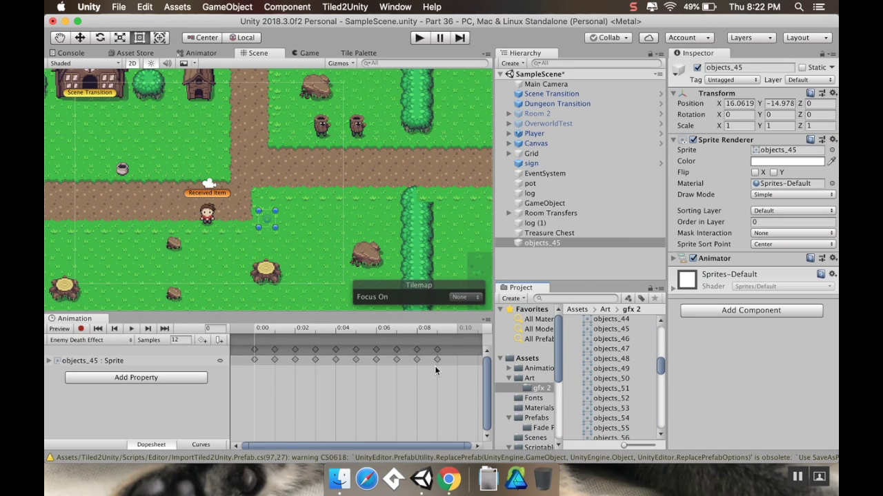
# Step: Set the flame object's Order in Layer to 3 in its Sprite Renderer
pyautogui.scroll(-5, 421, 369)
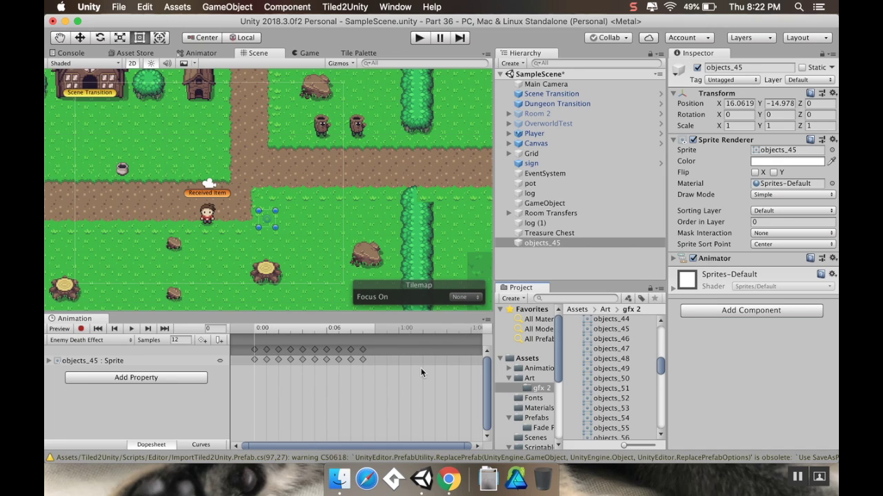
pyautogui.scroll(-1, 421, 372)
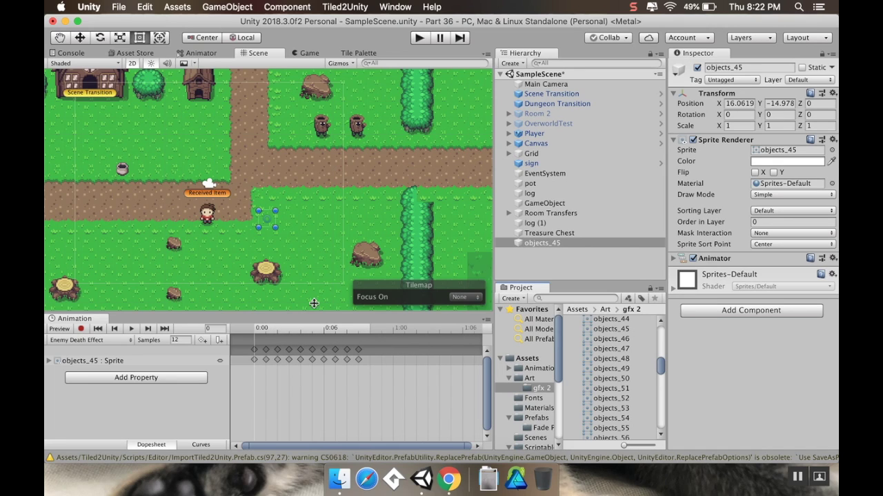
pyautogui.moveTo(301, 227); pyautogui.dragTo(311, 231, button='middle')
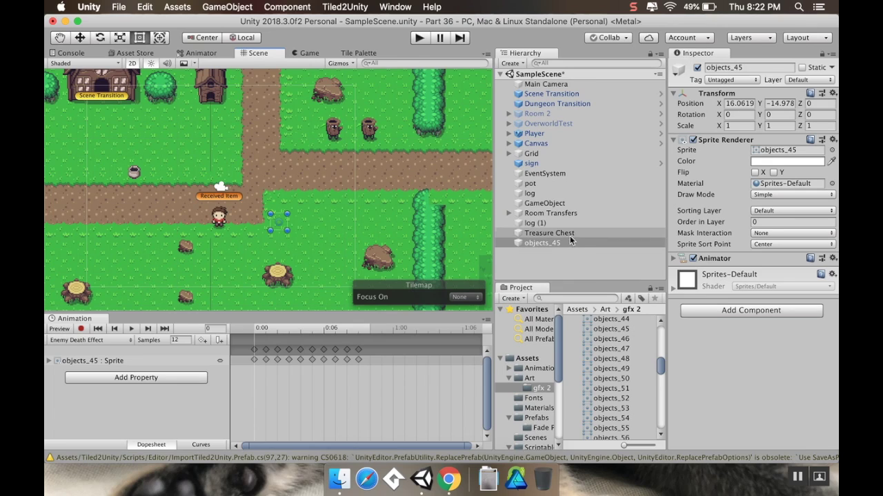
pyautogui.click(767, 220)
pyautogui.write('3')
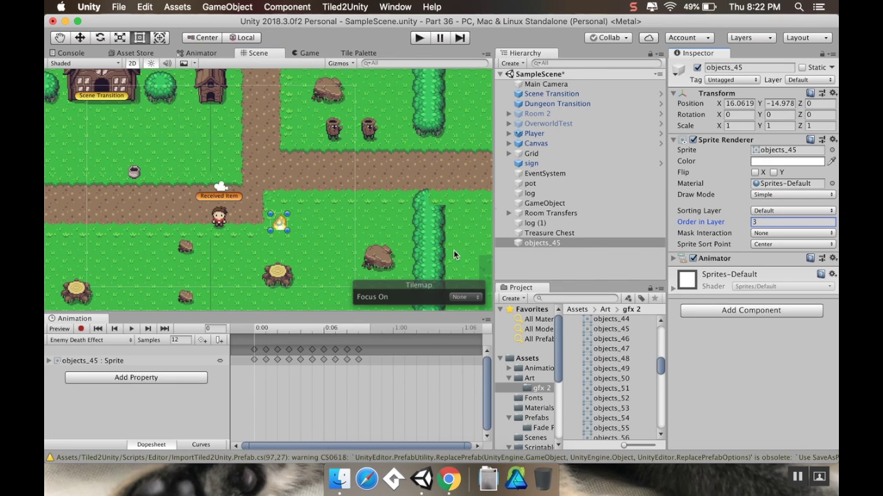
# Step: Preview the Enemy Death Effect animation on the flame object in the scene
pyautogui.click(131, 329)
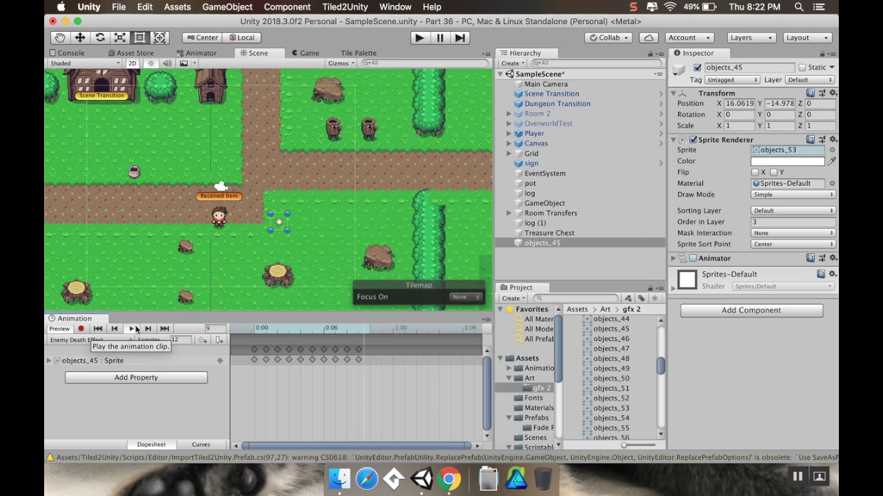
pyautogui.moveTo(207, 241); pyautogui.dragTo(199, 256, button='middle')
pyautogui.scroll(6, 217, 250)
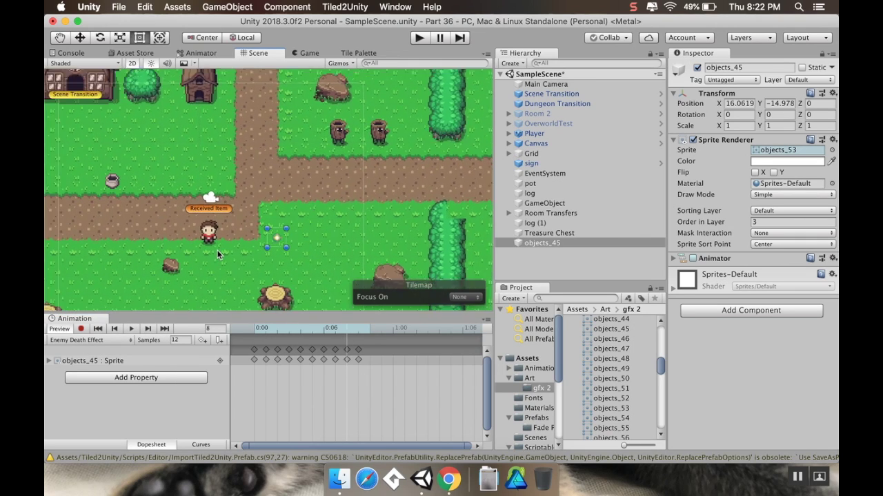
# Step: Turn off Loop Time for the Enemy Death Effect clip in the Animations/objects folder
pyautogui.click(537, 368)
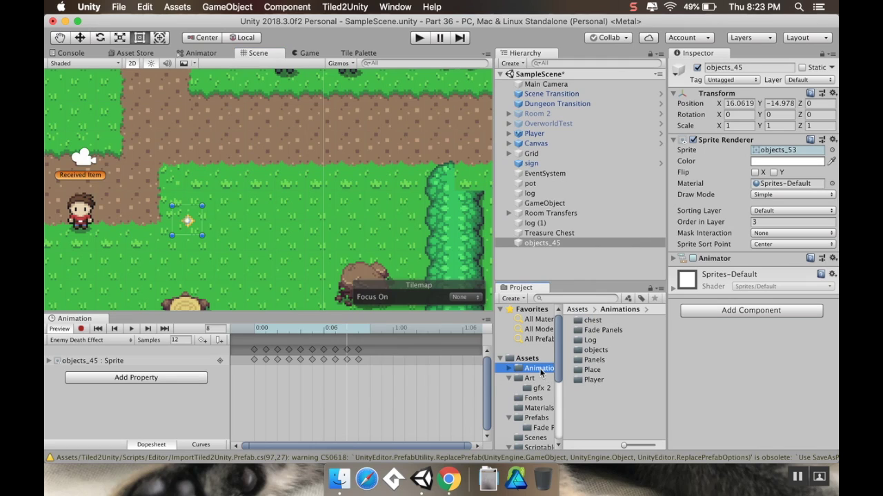
pyautogui.doubleClick(598, 352)
pyautogui.click(614, 321)
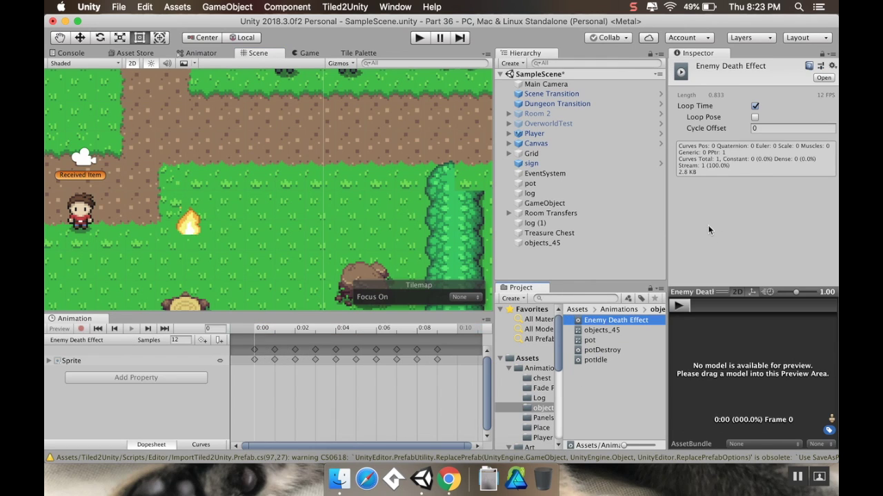
pyautogui.click(754, 106)
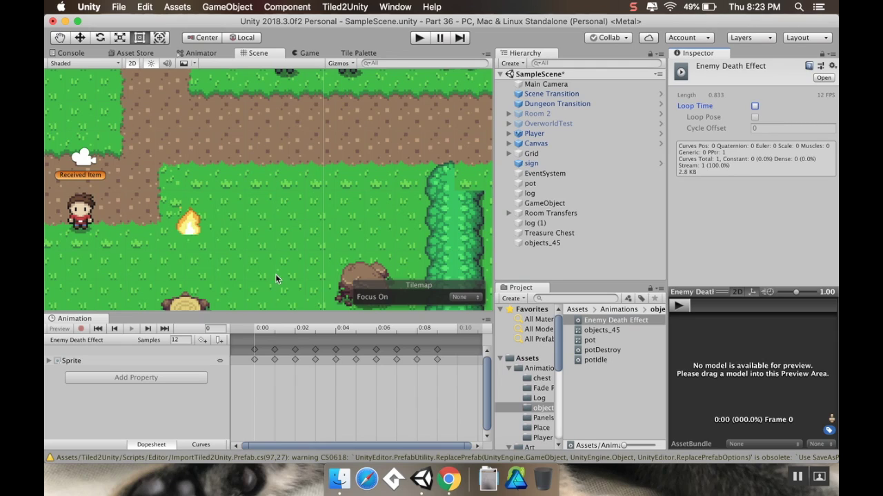
# Step: Replay the flame object's animation clip to check the playback with looping turned off
pyautogui.click(545, 244)
pyautogui.click(131, 328)
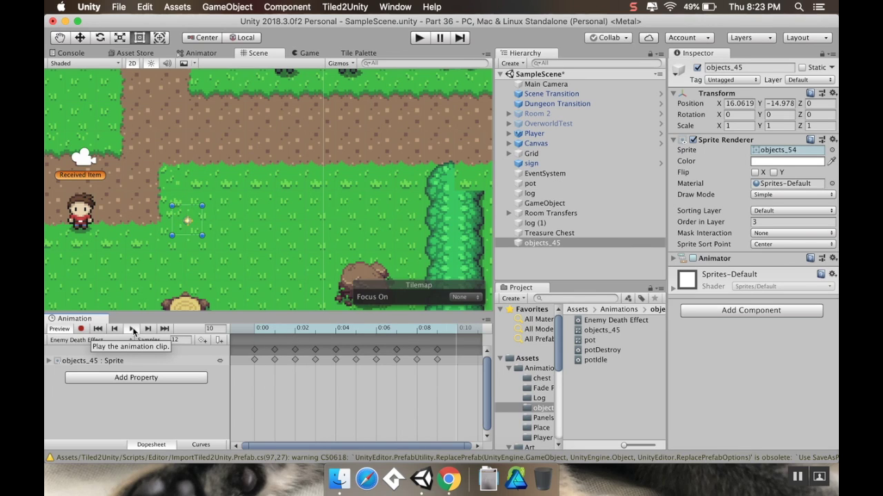
pyautogui.click(132, 329)
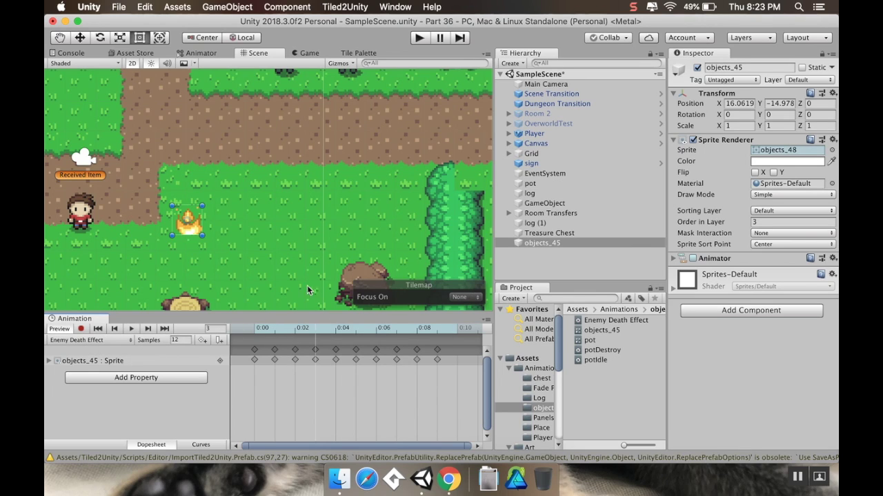
# Step: Rename the objects_45 scene object as "Enemy Death Effect"
pyautogui.click(560, 233)
pyautogui.click(560, 243)
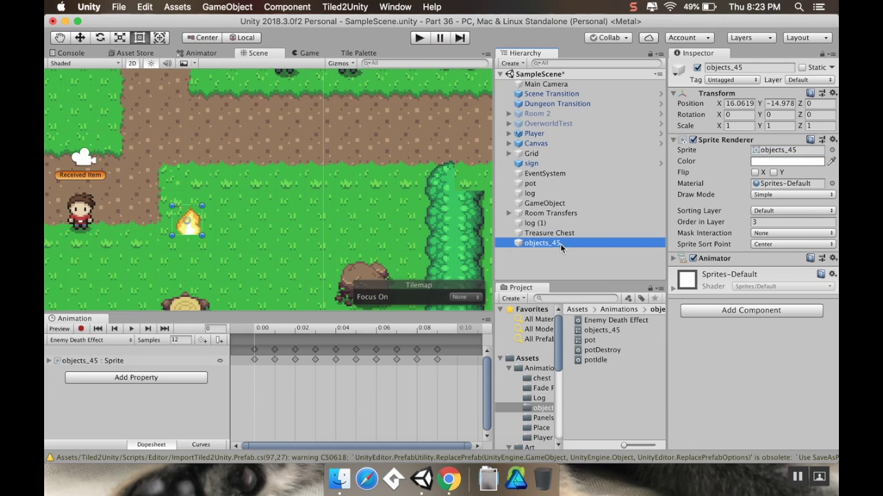
pyautogui.click(560, 243)
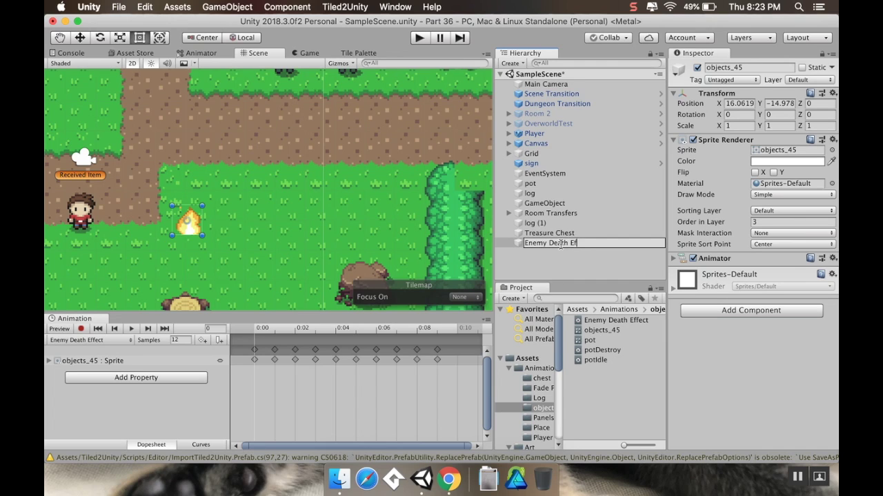
pyautogui.press('Return')
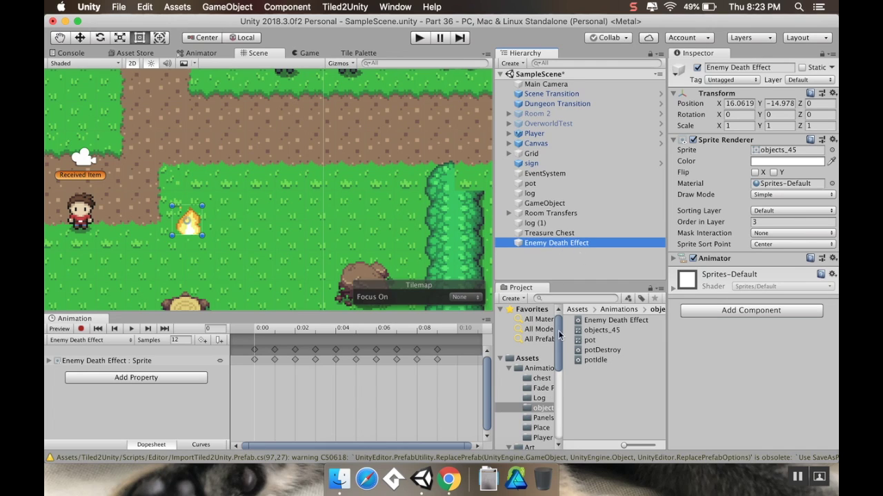
# Step: Make a prefab of the Enemy Death Effect object in the Prefabs folder
pyautogui.click(511, 369)
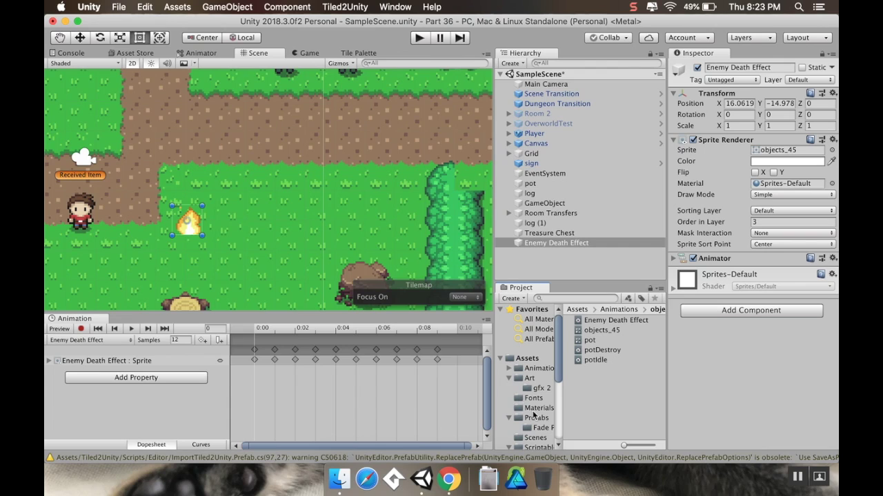
pyautogui.click(510, 379)
pyautogui.click(535, 409)
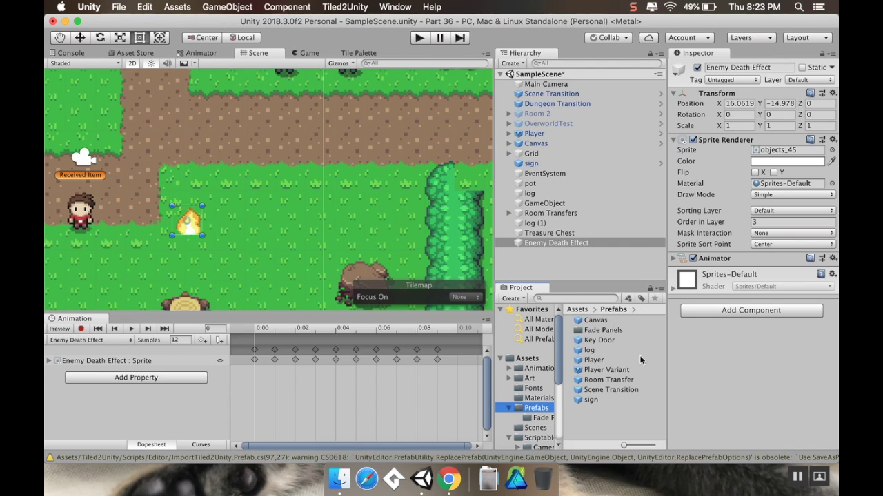
pyautogui.moveTo(562, 249); pyautogui.dragTo(600, 326)
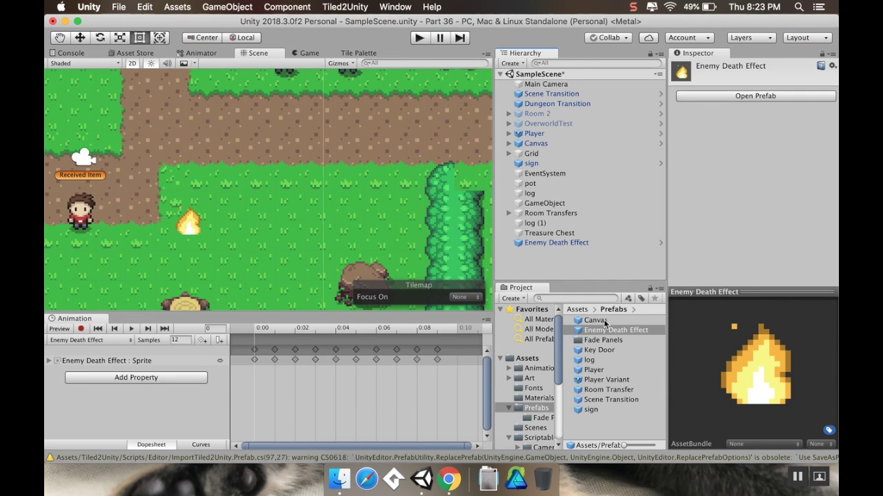
# Step: Create a folder named "Objects" inside the Prefabs folder
pyautogui.rightClick(610, 421)
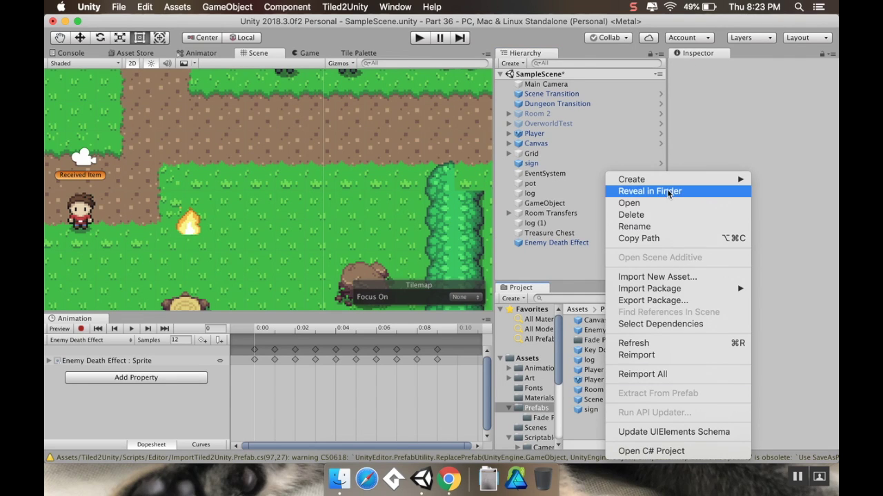
pyautogui.moveTo(662, 179)
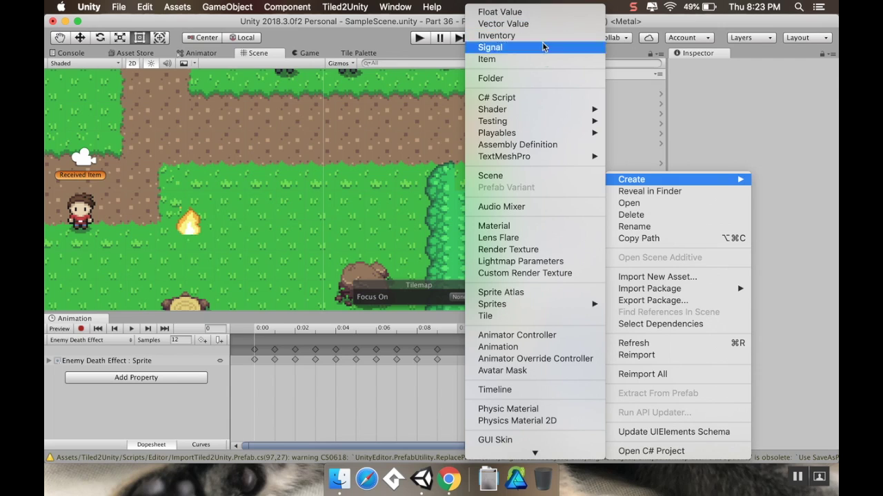
pyautogui.click(541, 79)
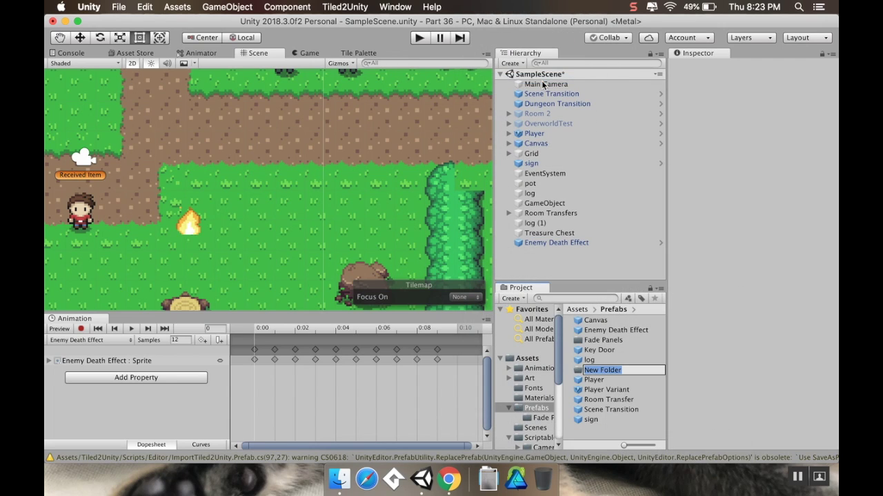
pyautogui.write('Objects')
pyautogui.press('Return')
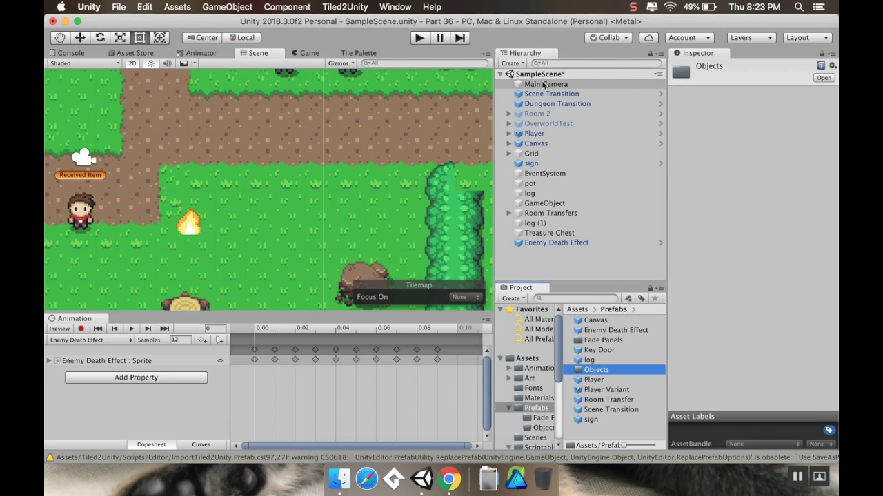
# Step: Create a folder named "Transitions" inside the Prefabs folder
pyautogui.rightClick(614, 436)
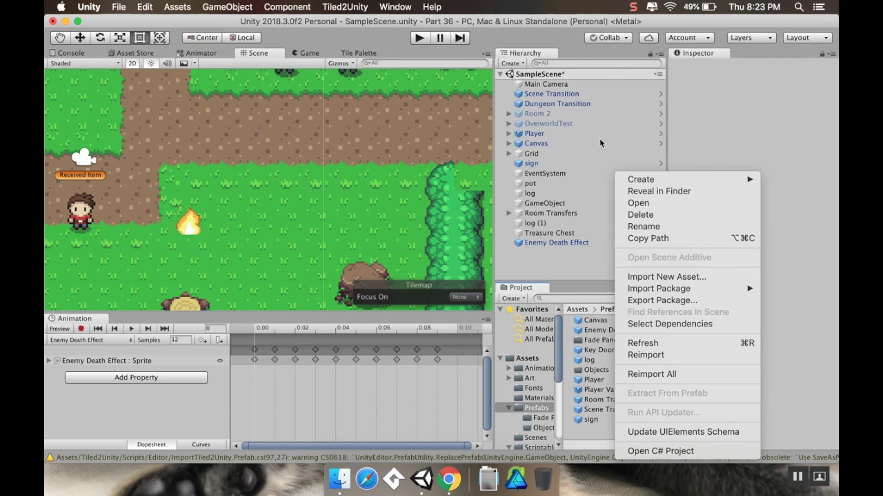
pyautogui.moveTo(664, 180)
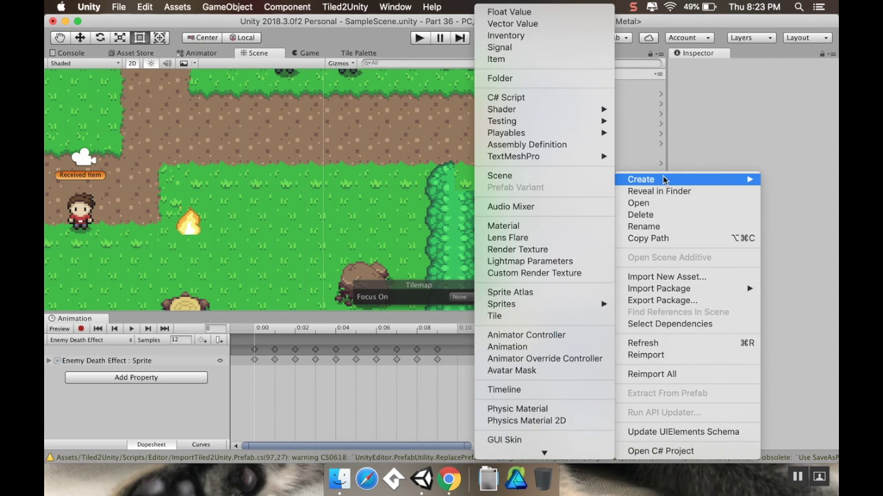
pyautogui.click(564, 78)
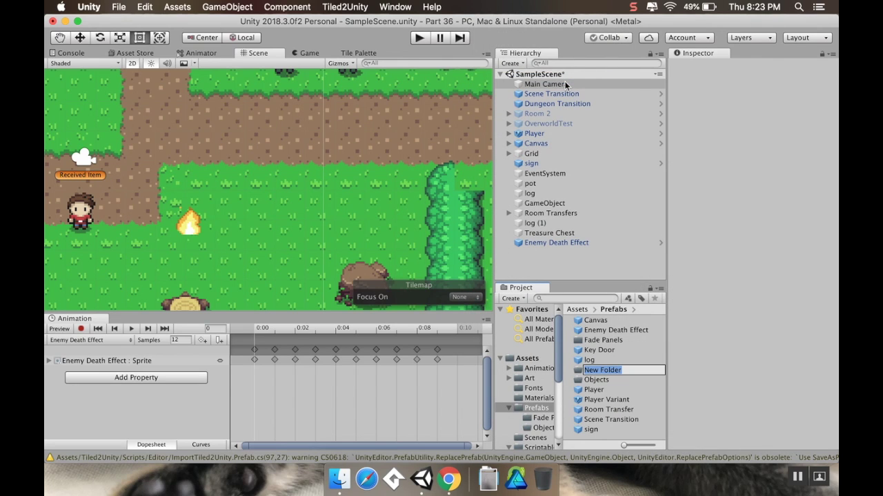
pyautogui.write('Transitions')
pyautogui.press('Return')
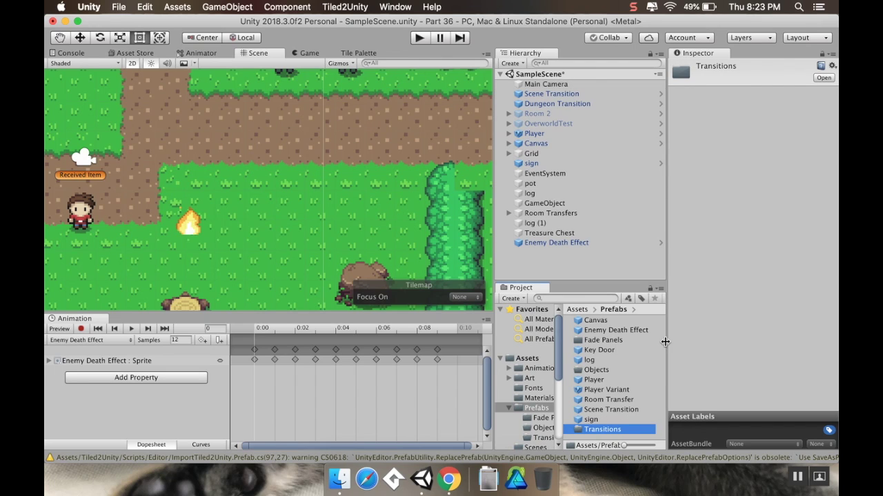
# Step: Create a folder named "Effects" inside the Prefabs folder
pyautogui.rightClick(622, 440)
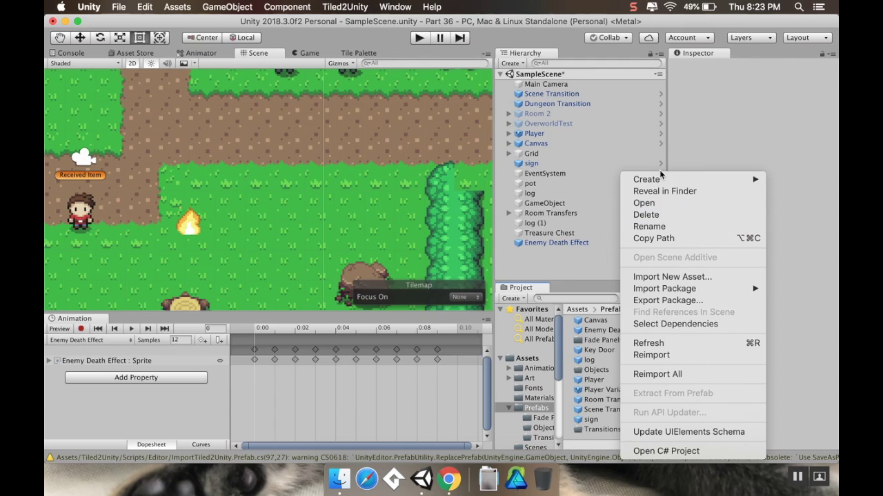
pyautogui.moveTo(662, 180)
pyautogui.click(563, 80)
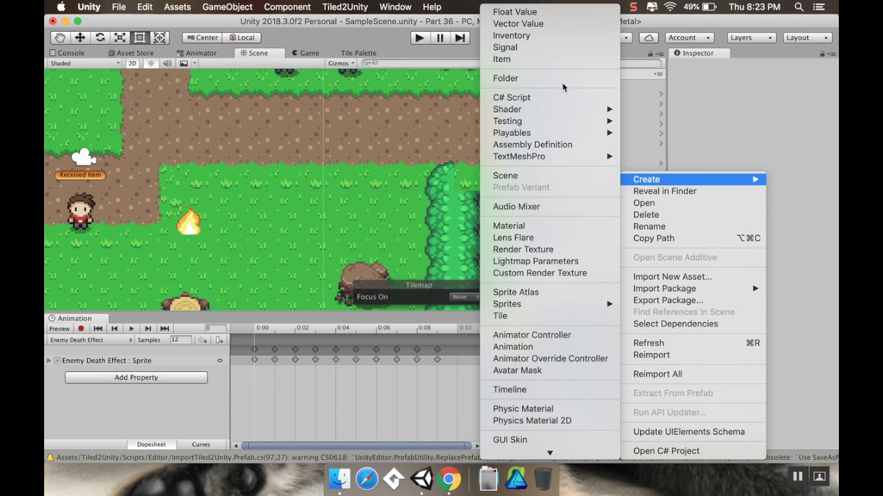
pyautogui.write('Effe')
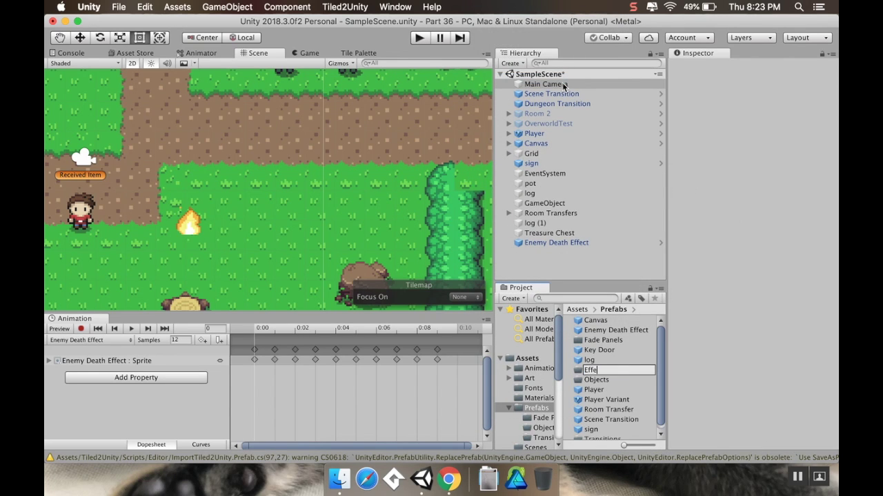
pyautogui.write('cts')
pyautogui.press('Return')
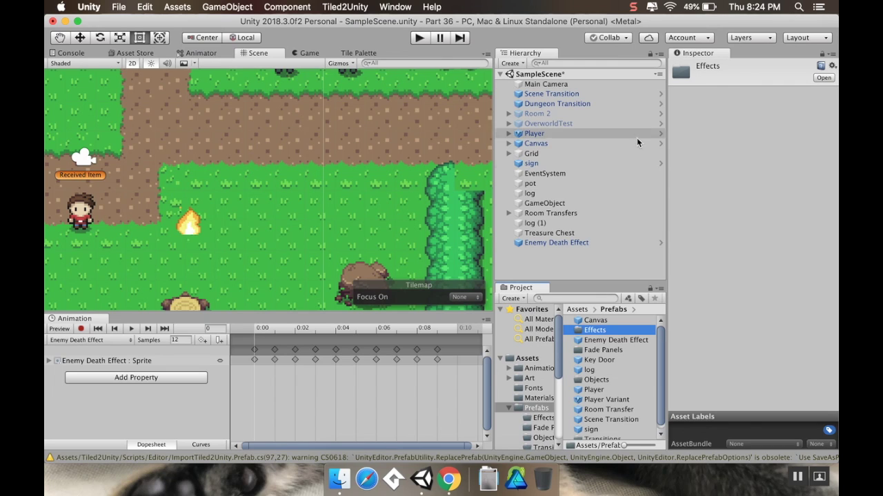
# Step: Sort the prefabs into subfolders: Enemy Death Effect into Effects, Key Door and sign into Objects, Room Transfer and Scene Transition into Transitions
pyautogui.moveTo(626, 344); pyautogui.dragTo(613, 332)
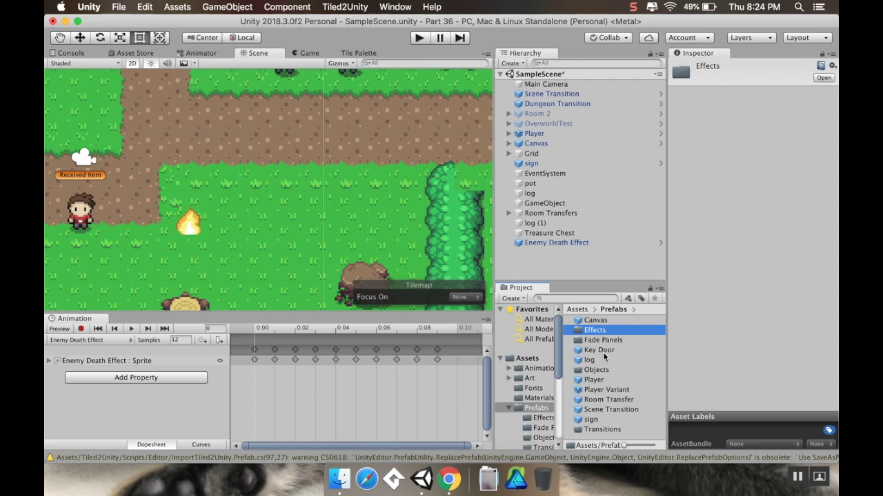
pyautogui.moveTo(596, 355); pyautogui.dragTo(599, 369)
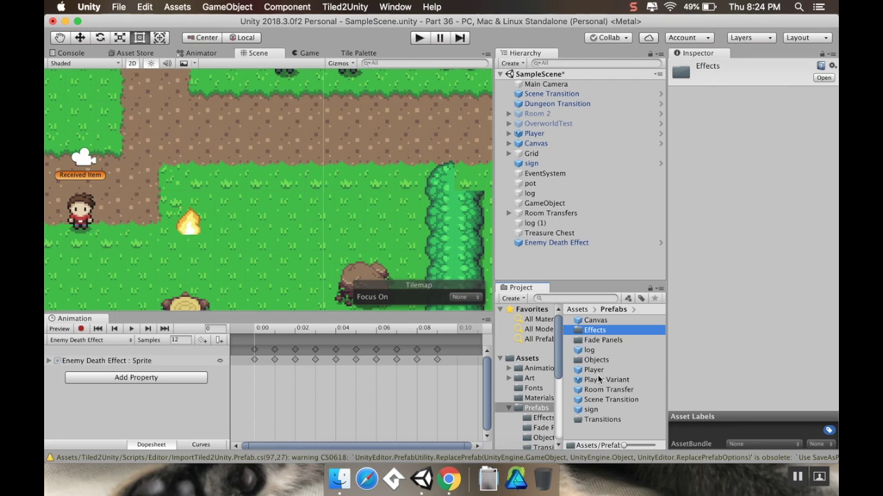
pyautogui.moveTo(591, 412); pyautogui.dragTo(608, 403)
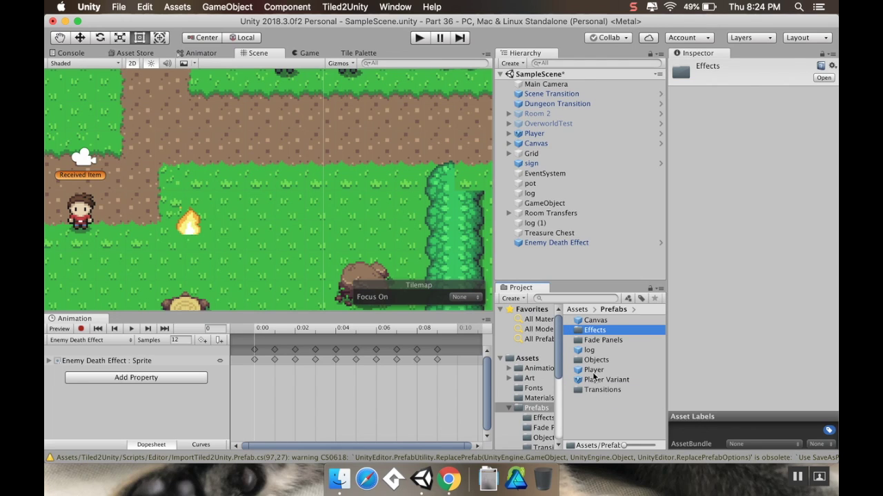
pyautogui.click(597, 417)
# Step: Play the Enemy Death Effect animation clip to preview it beside the player in the scene
pyautogui.moveTo(294, 175); pyautogui.dragTo(349, 205, button='middle')
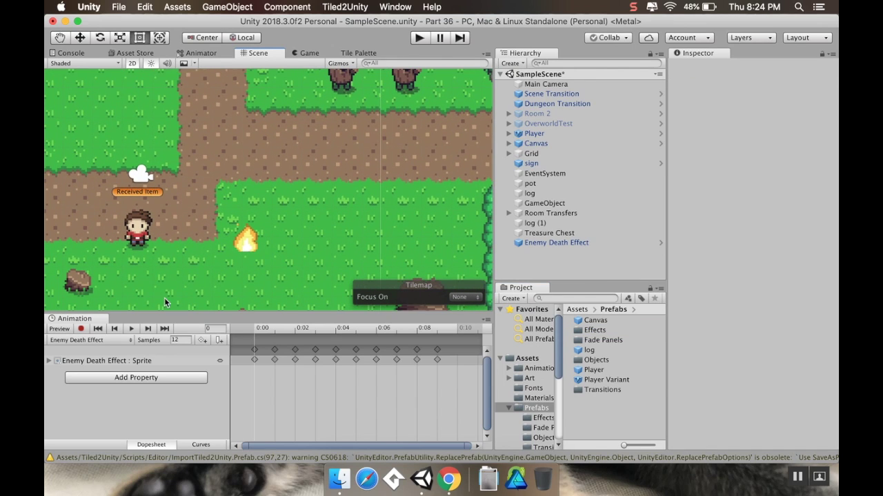
pyautogui.click(132, 328)
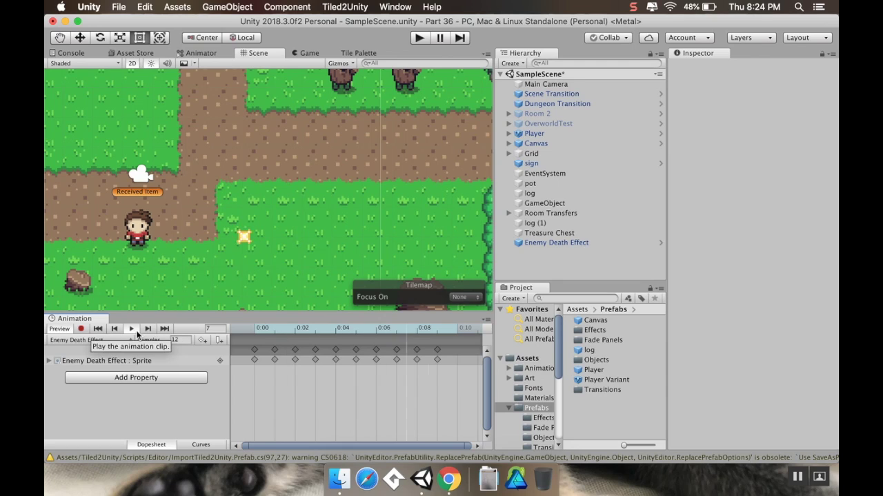
# Step: Open the Enemy script from the Assets/Scripts folder in Visual Studio
pyautogui.doubleClick(535, 408)
pyautogui.scroll(-1, 531, 409)
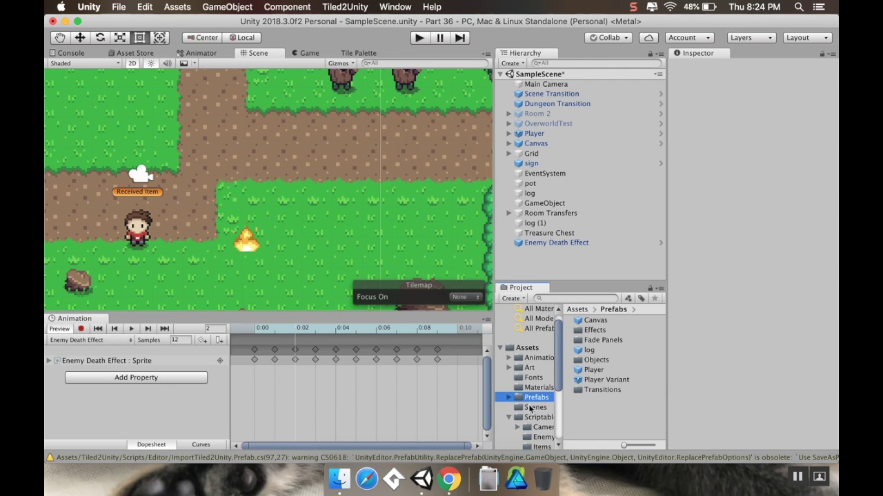
pyautogui.scroll(-5, 530, 408)
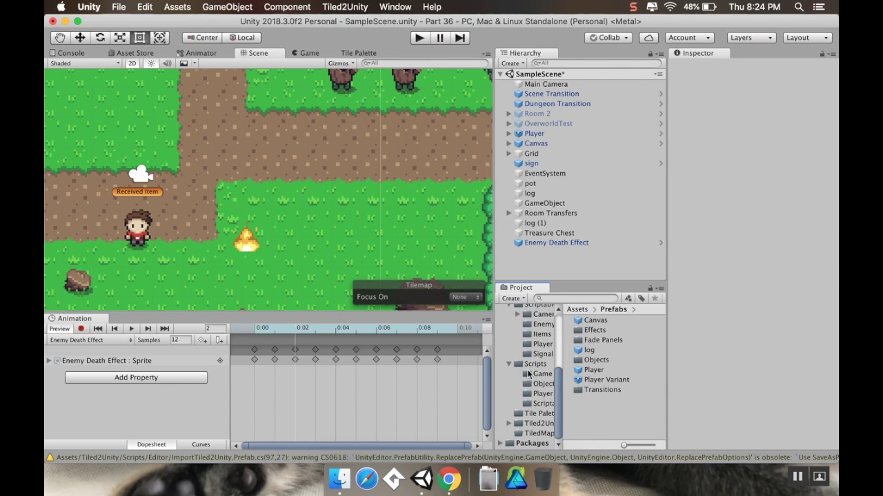
pyautogui.click(534, 364)
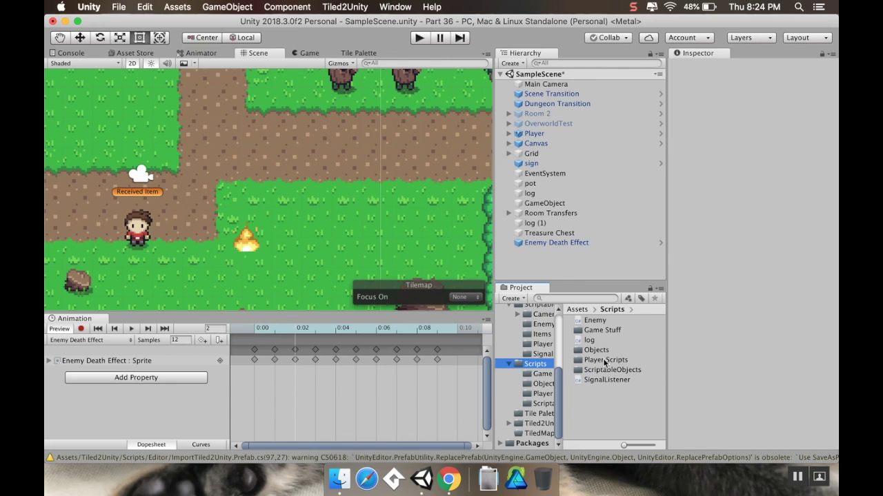
pyautogui.doubleClick(594, 322)
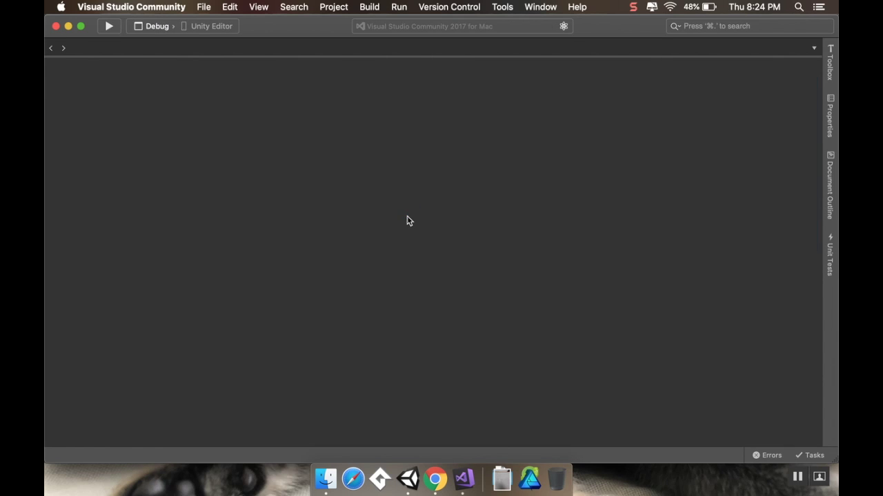
# Step: Add an empty private void DeathEffect() method between TakeDamage and Knock in the Enemy class
pyautogui.scroll(-5, 358, 252)
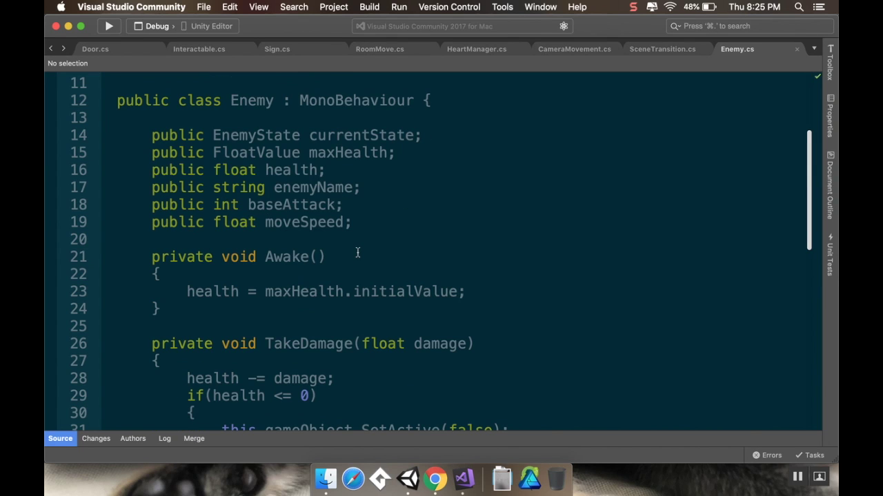
pyautogui.scroll(3, 357, 252)
pyautogui.scroll(-7, 357, 253)
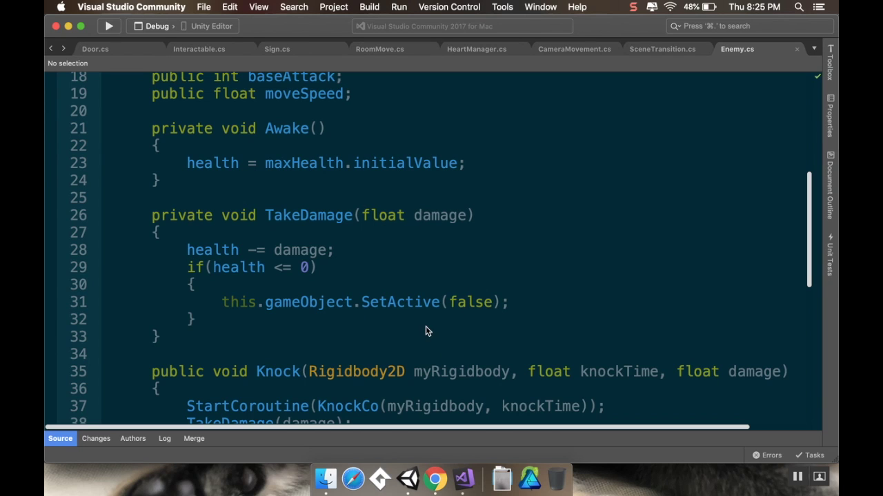
pyautogui.click(229, 353)
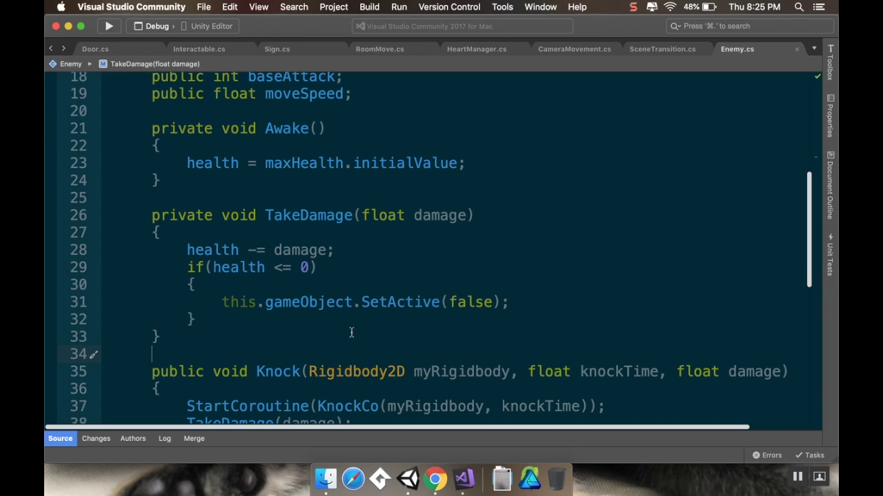
pyautogui.press('Return')
pyautogui.press('Return')
pyautogui.press('Up')
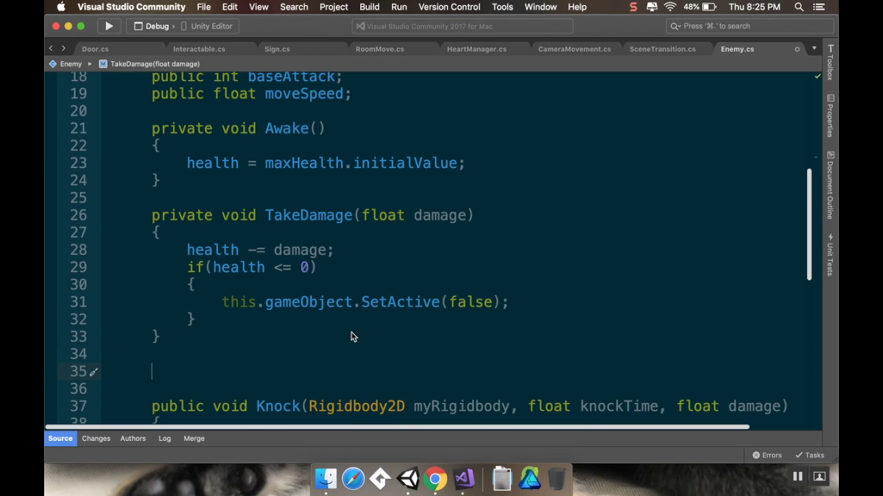
pyautogui.write('pri')
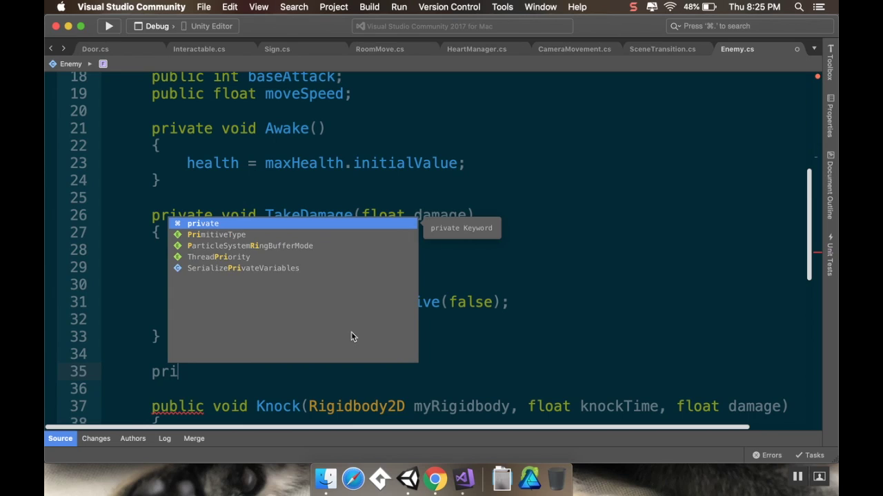
pyautogui.write('vate void ')
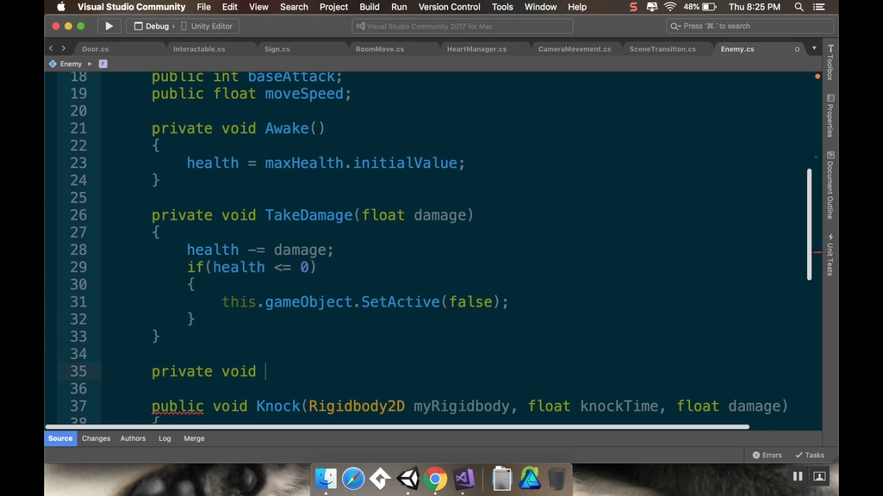
pyautogui.write('DeathE')
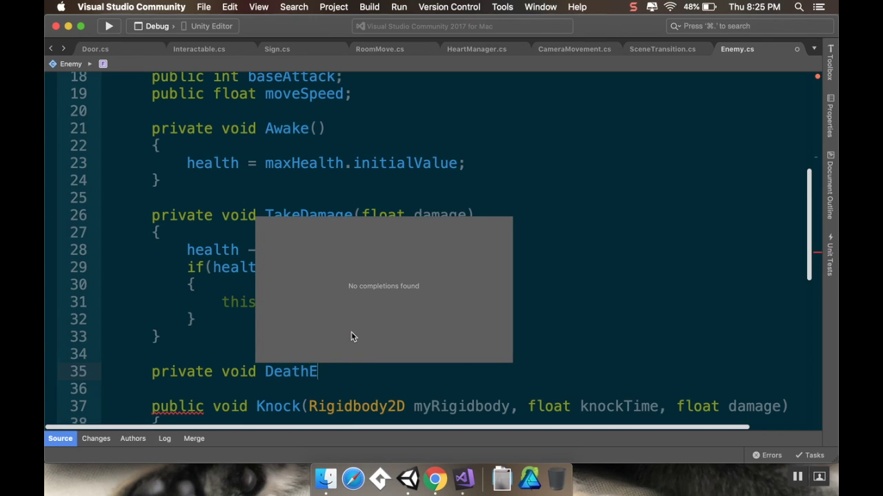
pyautogui.write('ffect()')
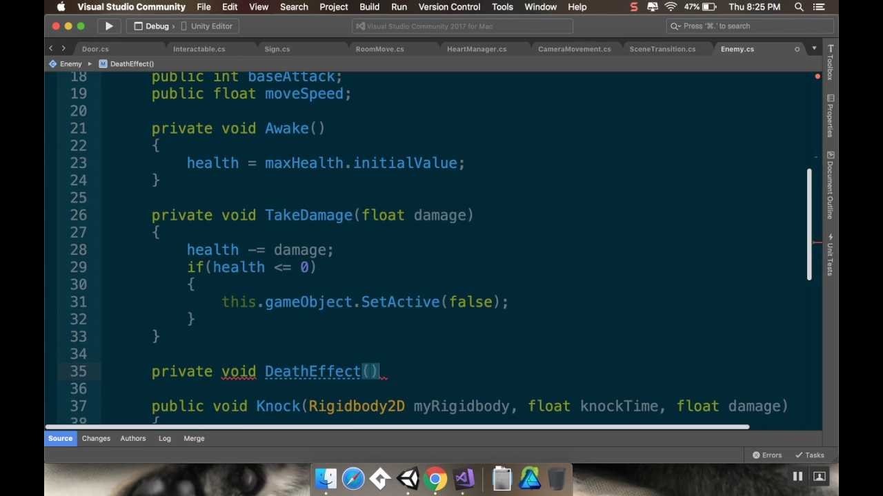
pyautogui.press('Return')
pyautogui.write('{')
pyautogui.press('Return')
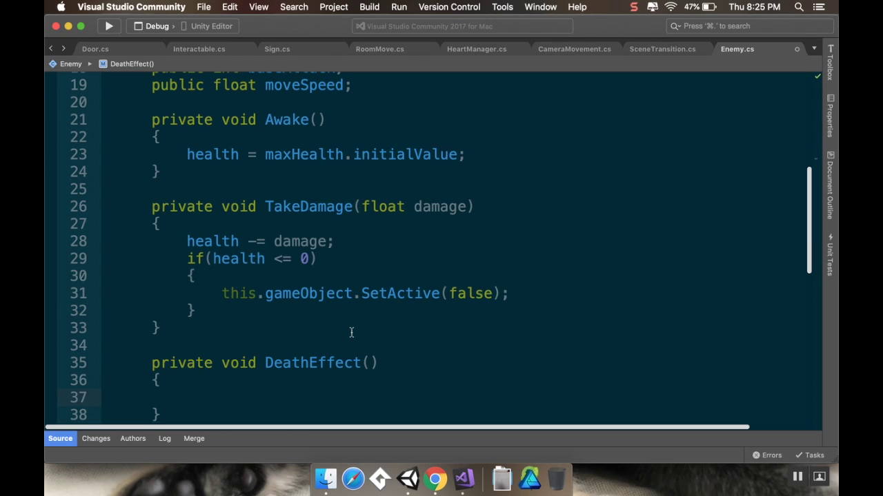
# Step: Declare a public GameObject deathEffect field below moveSpeed in the Enemy class
pyautogui.scroll(-5, 351, 332)
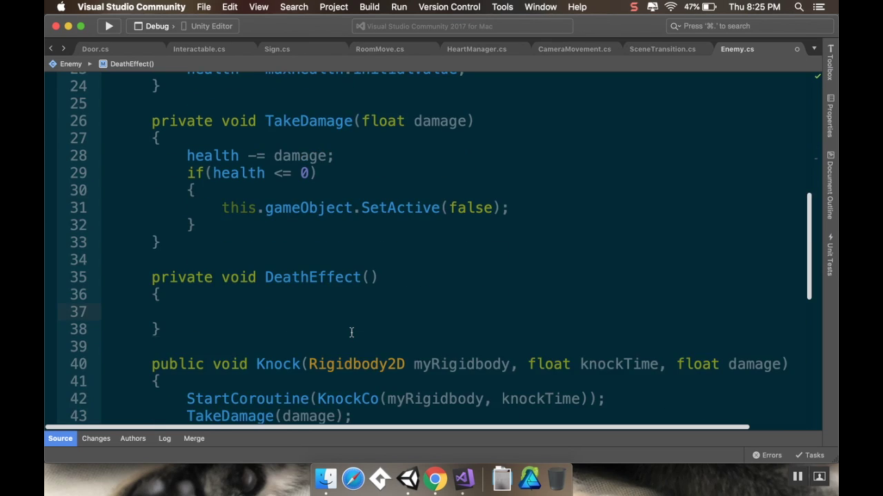
pyautogui.scroll(2, 351, 331)
pyautogui.scroll(4, 393, 317)
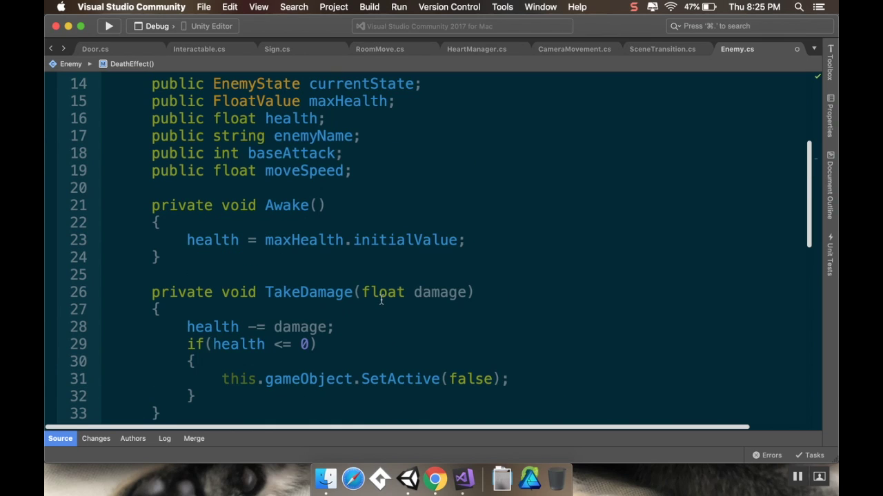
pyautogui.click(364, 171)
pyautogui.press('Return')
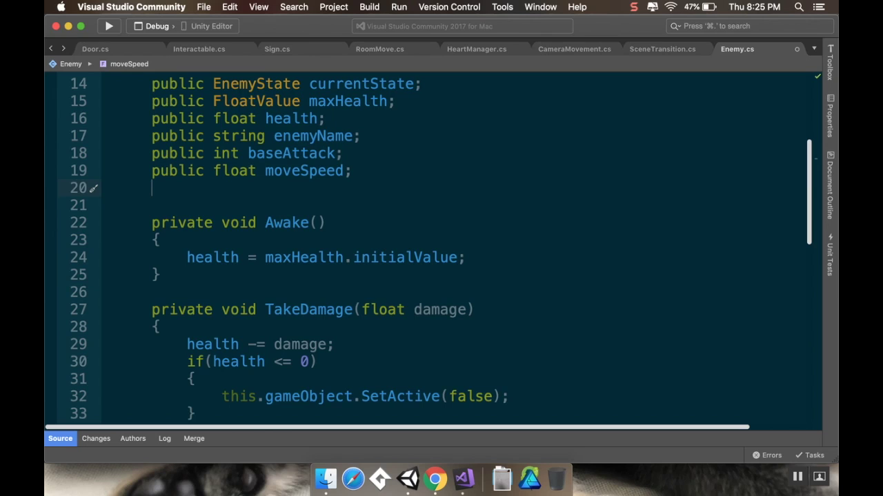
pyautogui.write('public G')
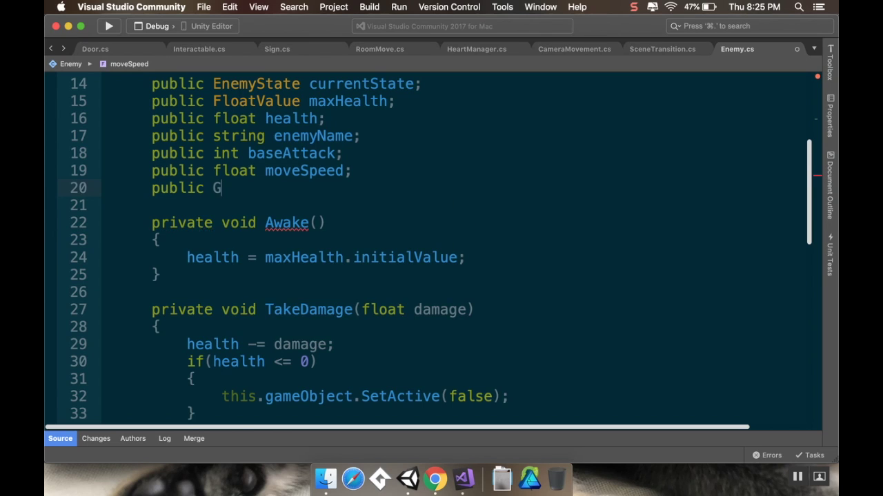
pyautogui.write('ameObject d')
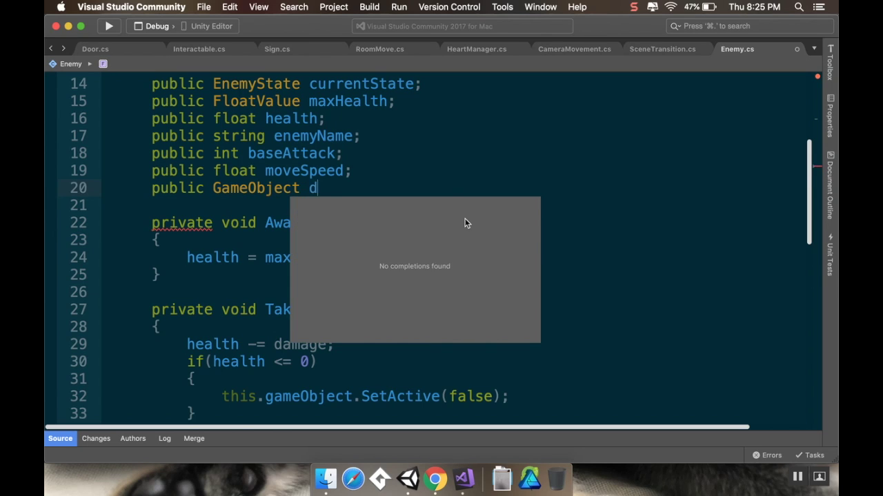
pyautogui.write('eathEff')
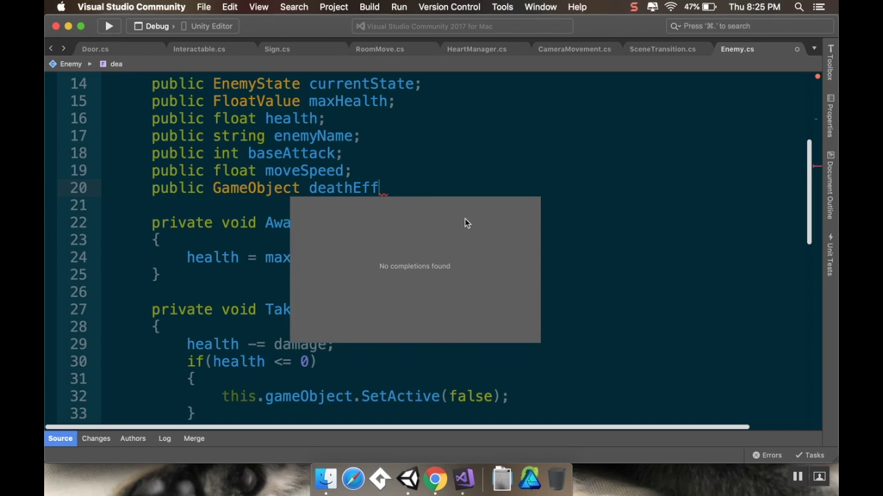
pyautogui.write('ect;')
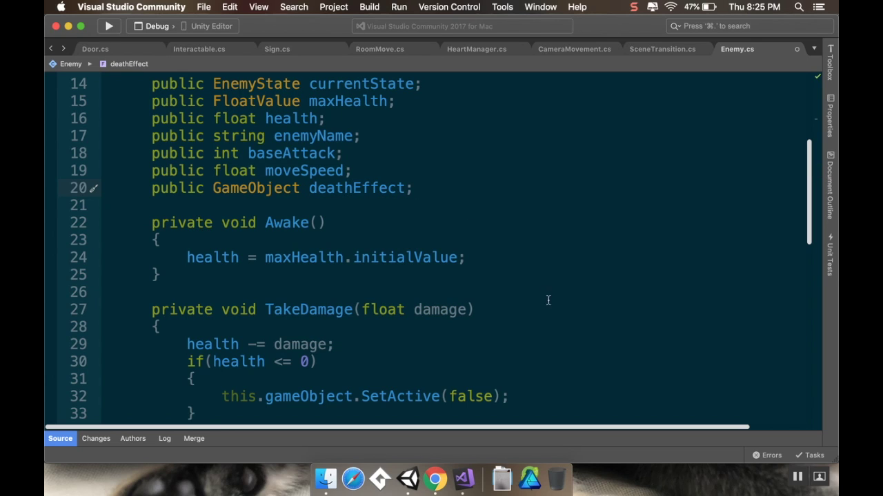
# Step: Add an if(deathEffect != null) block with empty braces inside the DeathEffect() method
pyautogui.scroll(-4, 419, 283)
pyautogui.click(235, 377)
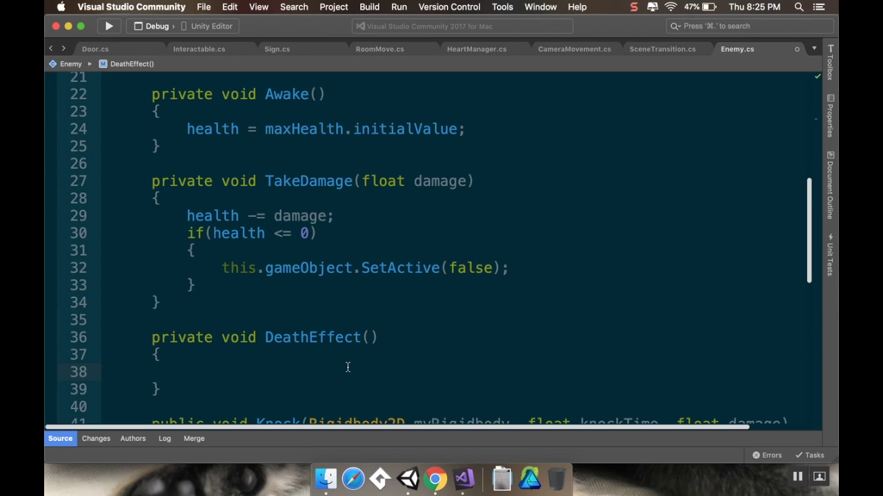
pyautogui.write('if ')
pyautogui.write('(death')
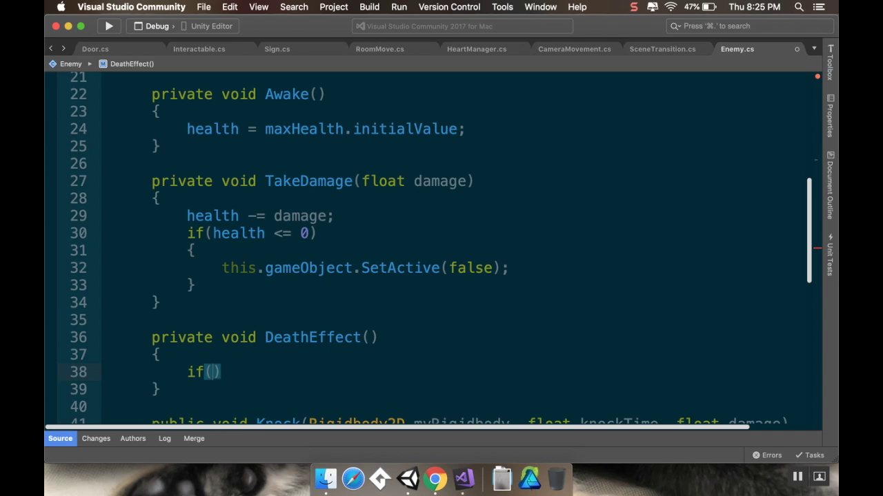
pyautogui.press('Return')
pyautogui.write('!= null')
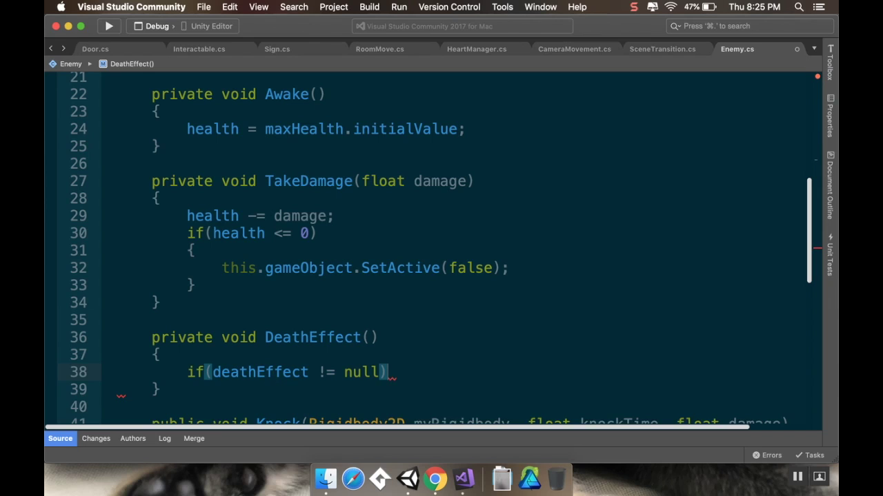
pyautogui.press('Return')
pyautogui.write('{')
pyautogui.press('Return')
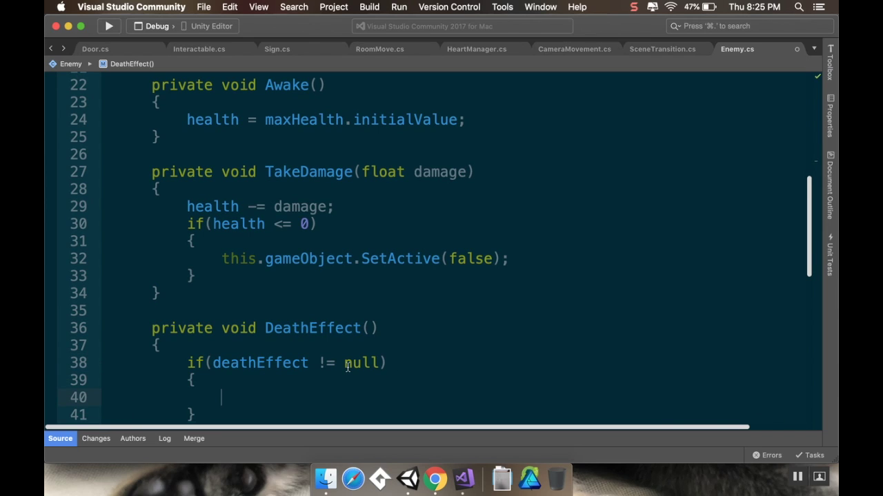
# Step: Inside the null check, declare GameObject effect and assign it an Instantiate call with deathEffect as the first argument
pyautogui.write('Ins')
pyautogui.press('BackSpace')
pyautogui.press('BackSpace')
pyautogui.press('BackSpace')
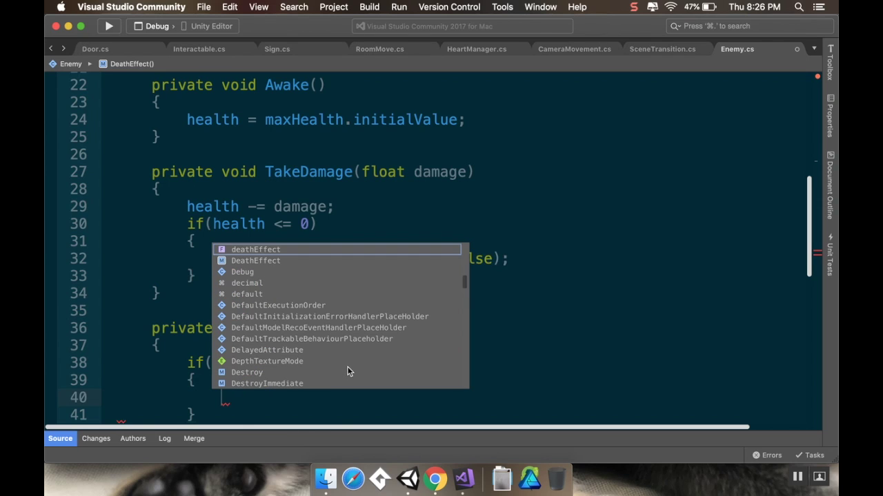
pyautogui.write('Game')
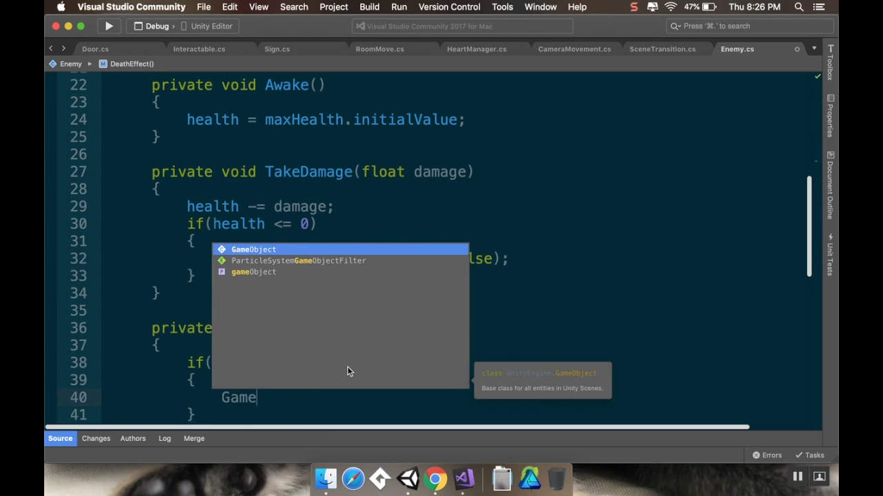
pyautogui.press('Tab')
pyautogui.write('eff')
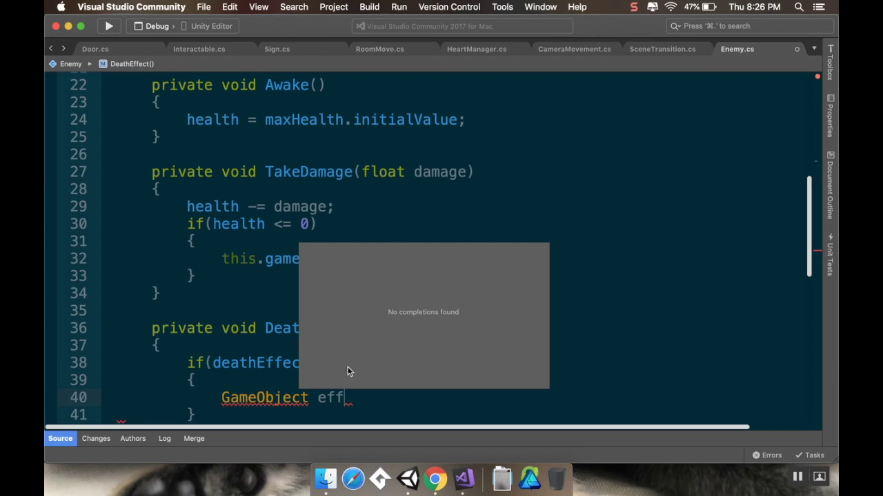
pyautogui.write('ect = In')
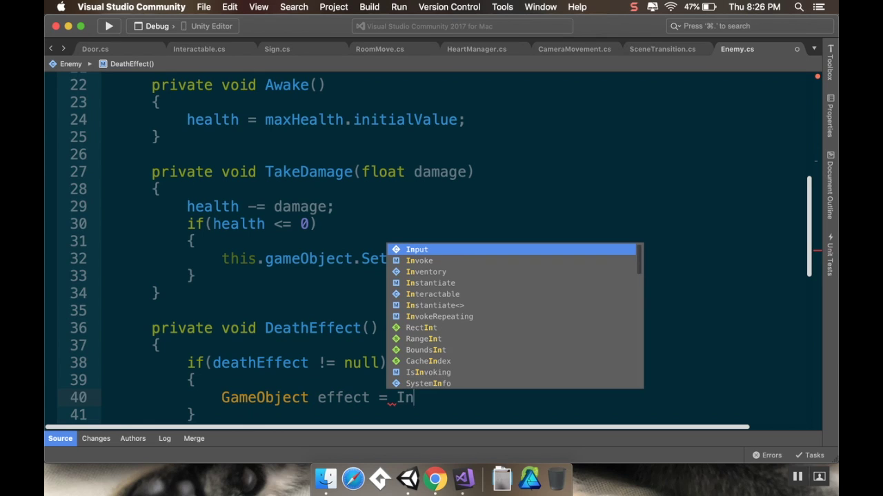
pyautogui.write('sta')
pyautogui.press('Tab')
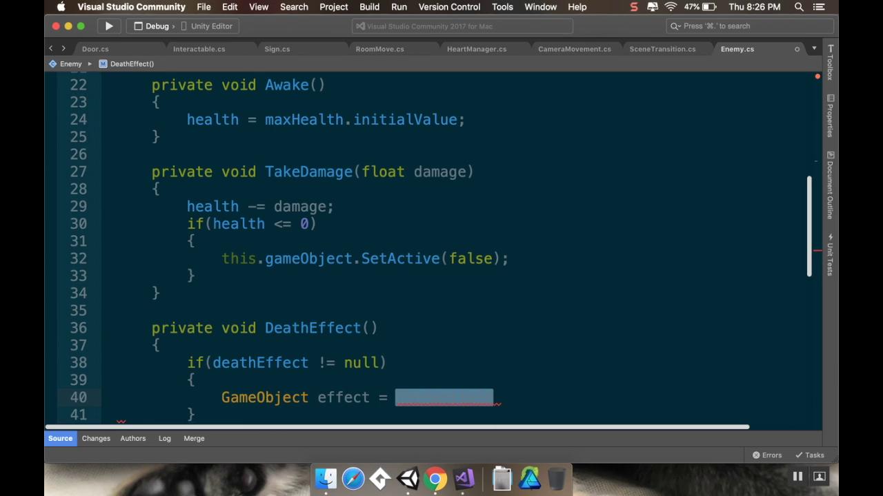
pyautogui.write('(death')
pyautogui.press('Tab')
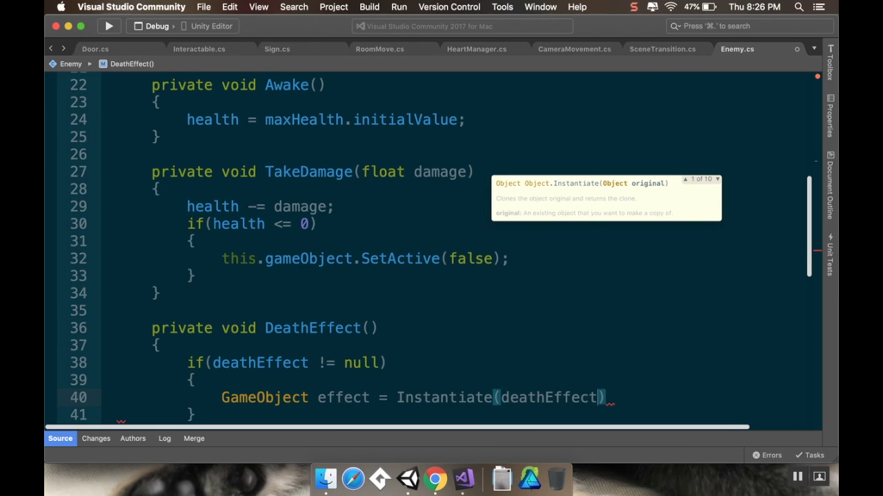
# Step: Complete the Instantiate call with transform.position and Quaternion.identity as the remaining arguments, ending the statement
pyautogui.write(', tra')
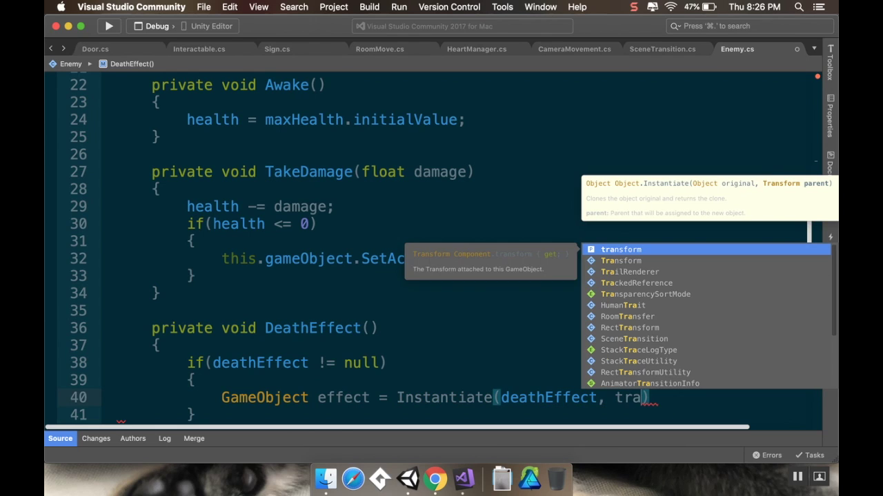
pyautogui.press('Tab')
pyautogui.write('.po')
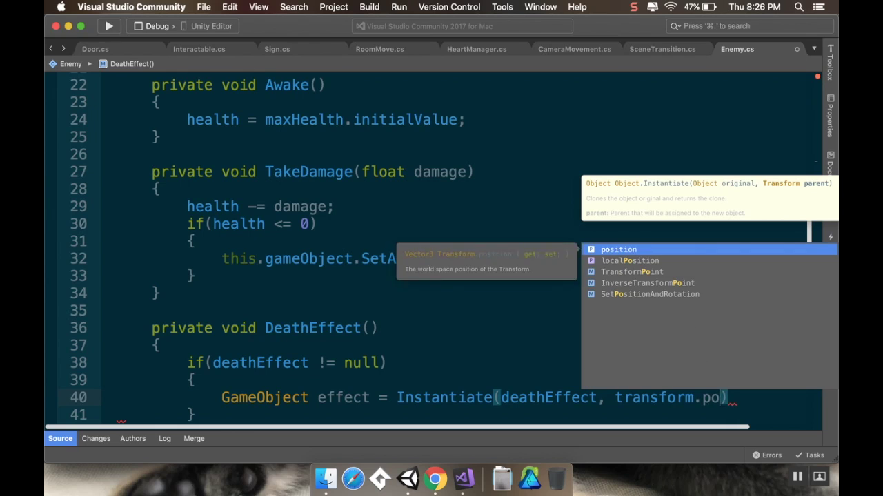
pyautogui.press('Tab')
pyautogui.write(', Qua')
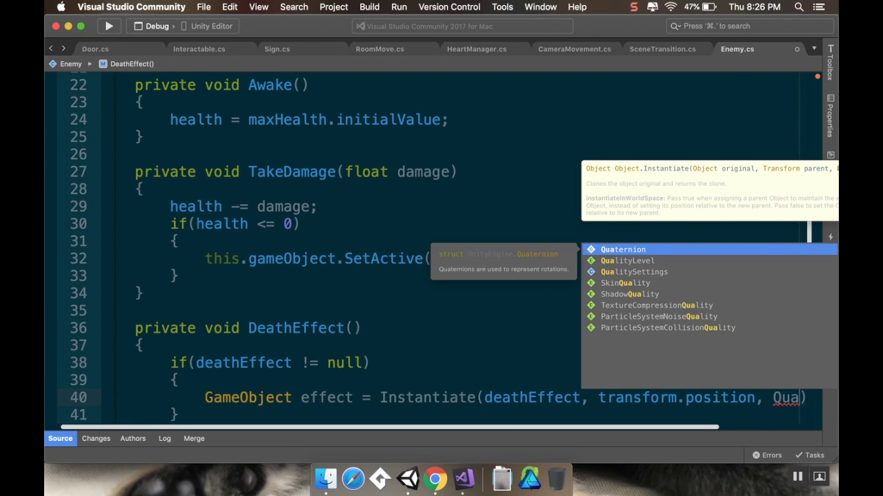
pyautogui.press('Tab')
pyautogui.write('.ide')
pyautogui.press('Tab')
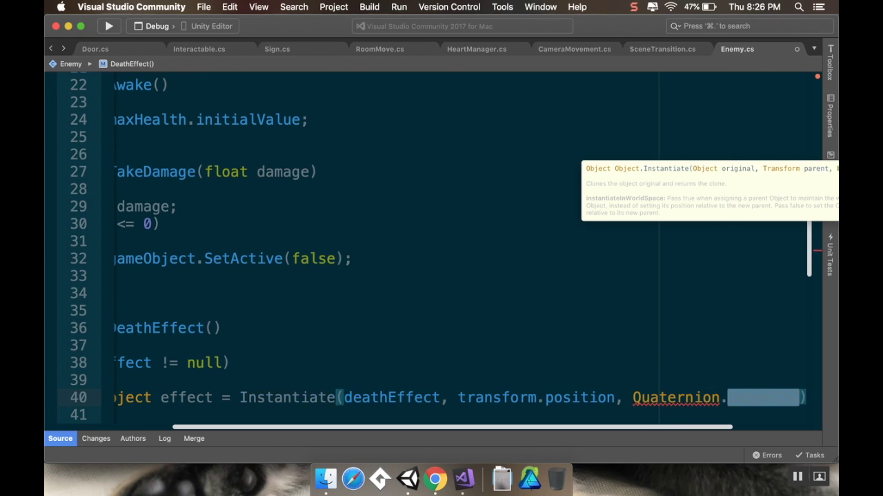
pyautogui.write(';')
pyautogui.press('Return')
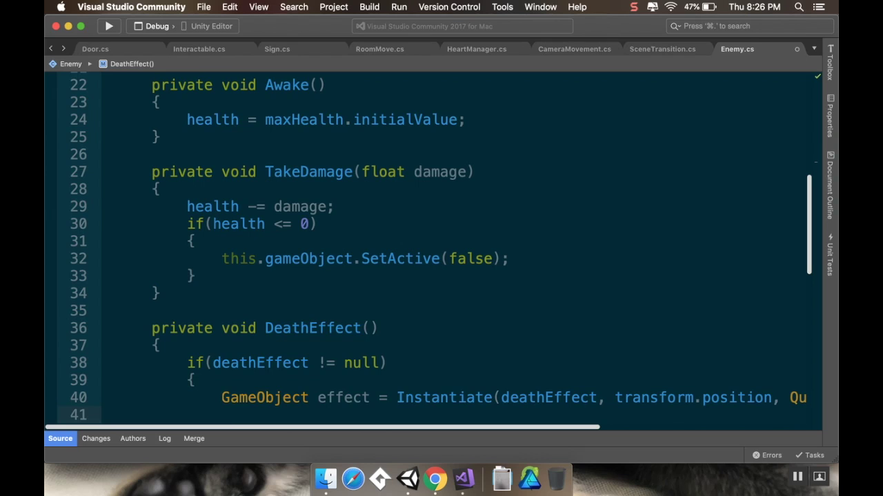
# Step: Add Destroy(effect, 1f); below the Instantiate line to remove the effect after one second
pyautogui.write('Dest')
pyautogui.press('Tab')
pyautogui.write('(')
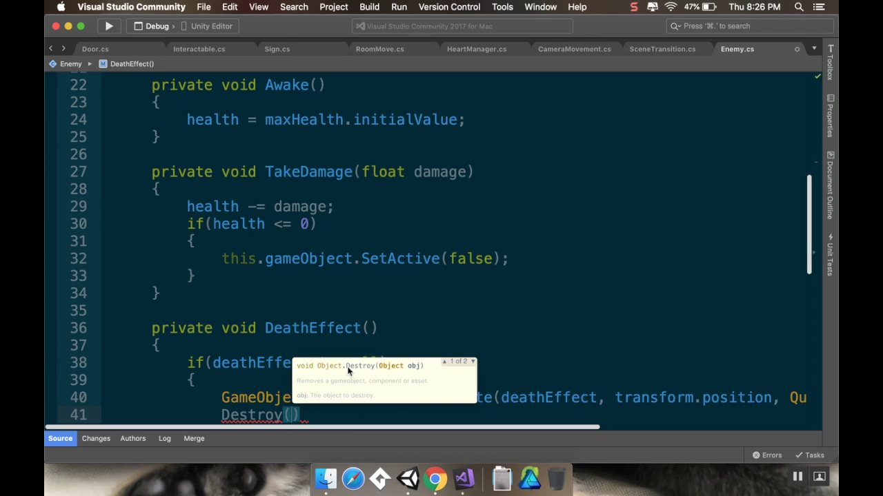
pyautogui.write('effect, ')
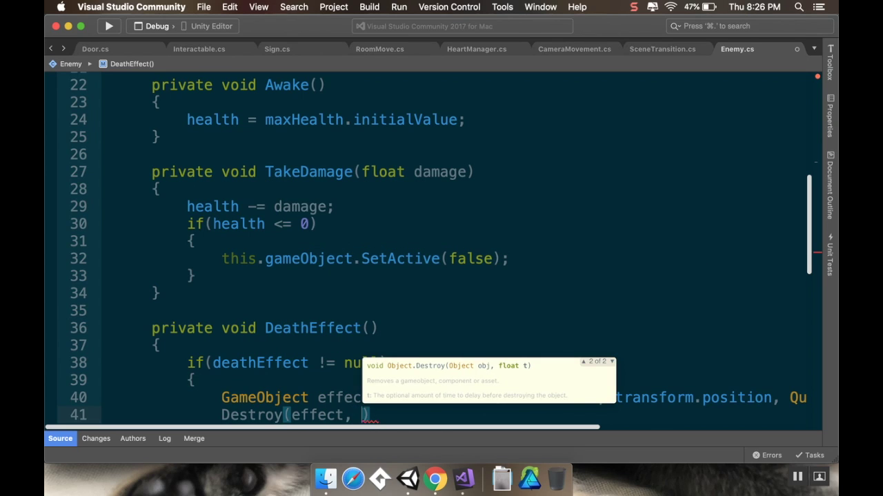
pyautogui.write('1f);')
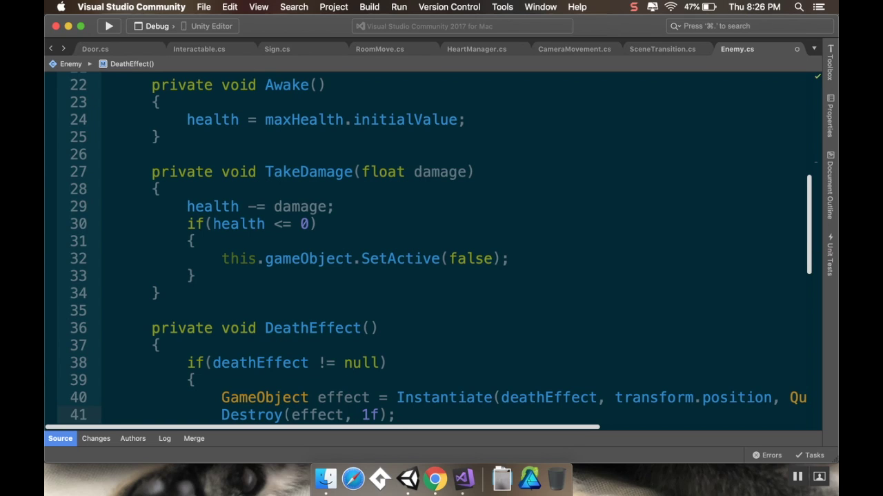
# Step: Call DeathEffect(); just before the SetActive(false) line in TakeDamage and save the Enemy script
pyautogui.scroll(-3, 322, 304)
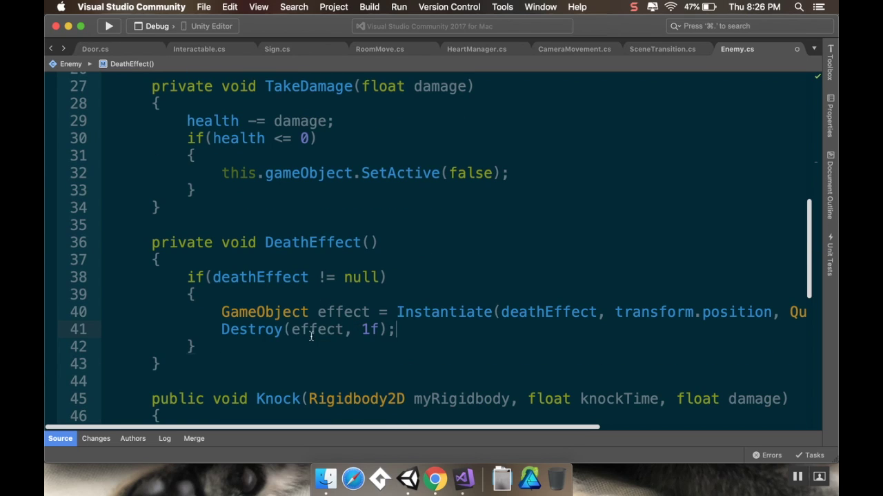
pyautogui.scroll(3, 308, 302)
pyautogui.click(258, 257)
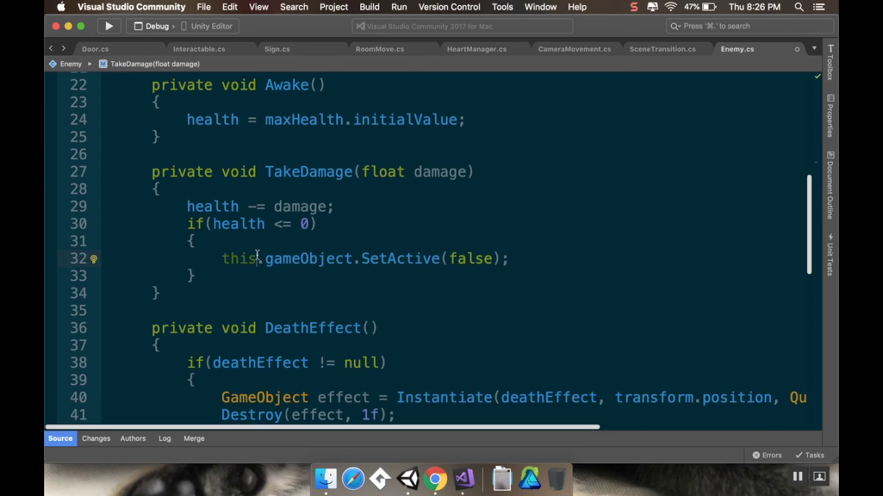
pyautogui.click(273, 243)
pyautogui.press('Return')
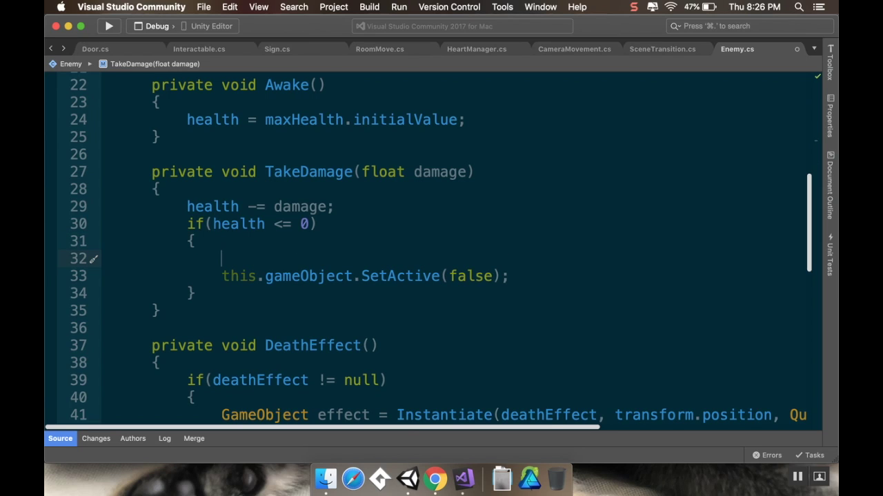
pyautogui.write('Dea')
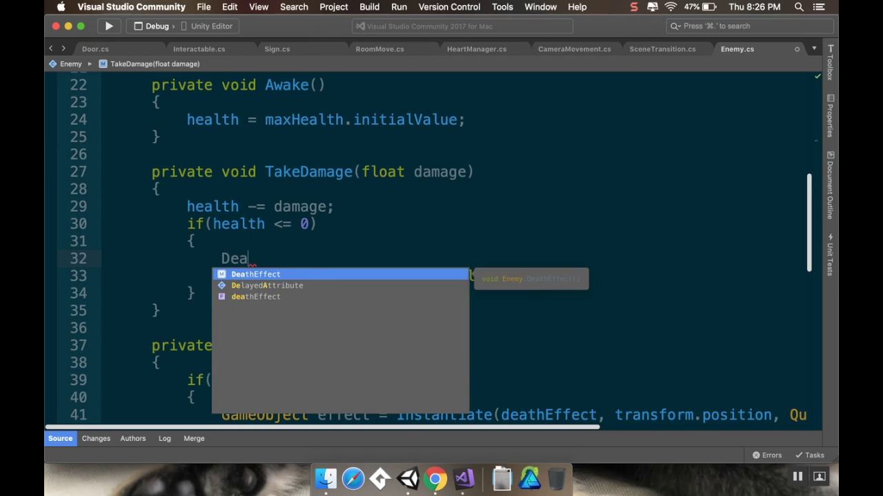
pyautogui.press('Return')
pyautogui.write(';')
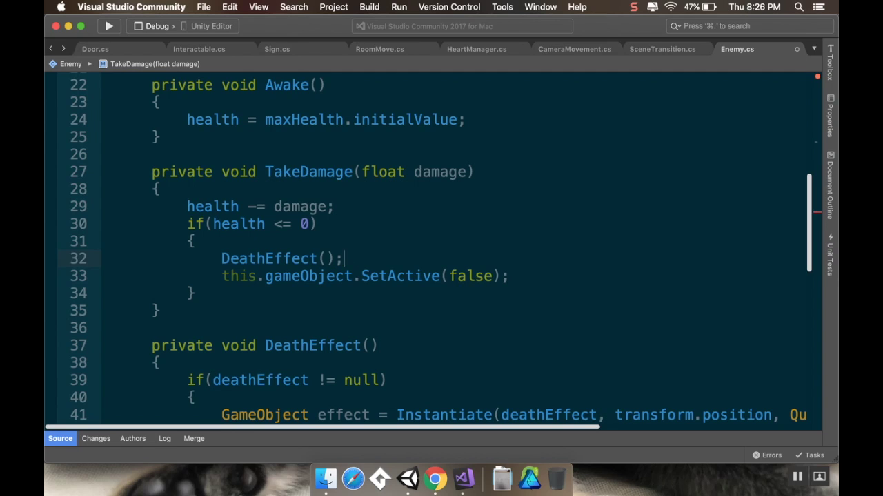
pyautogui.press('super+s')
# Step: Switch to Unity and open the log prefab from the Prefabs folder for editing
pyautogui.click(435, 479)
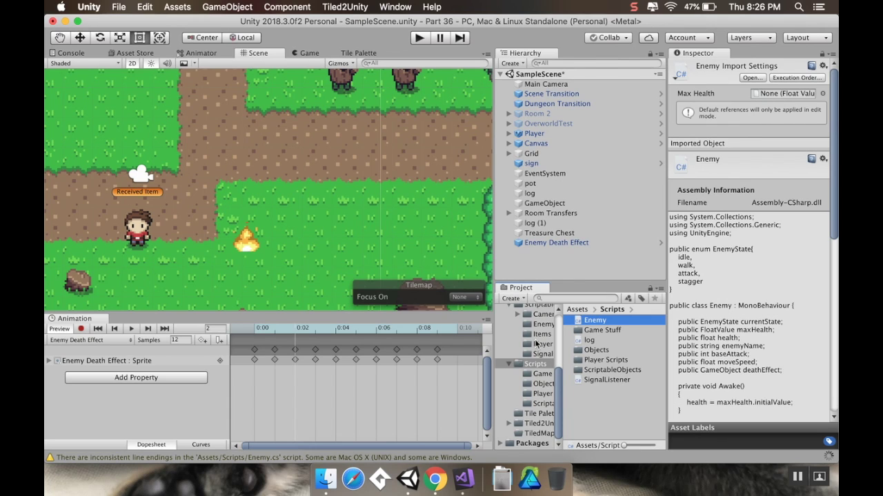
pyautogui.scroll(3, 536, 344)
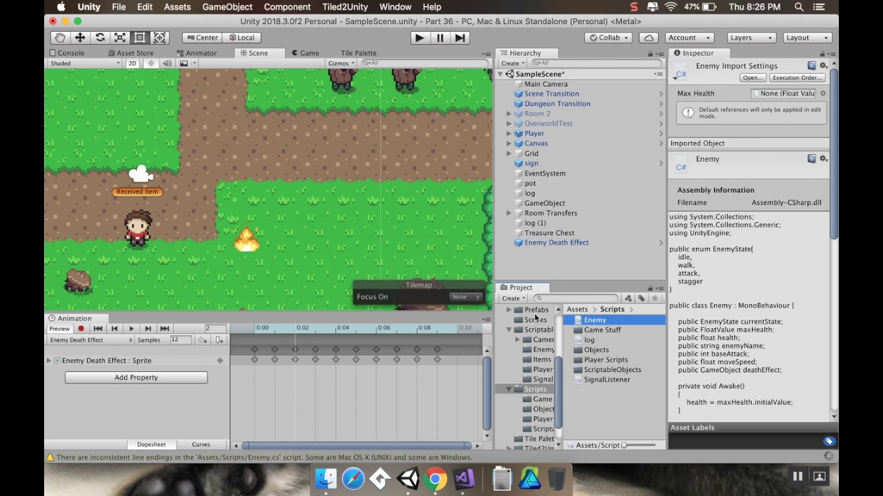
pyautogui.click(538, 310)
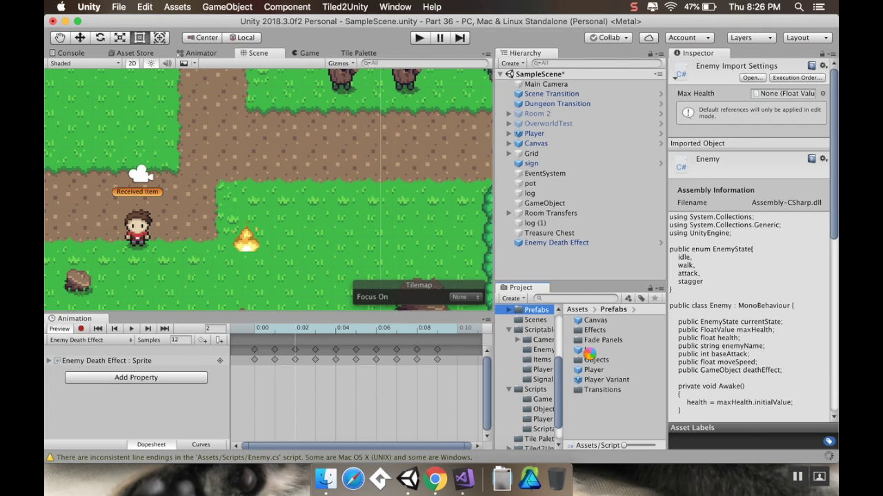
pyautogui.click(589, 351)
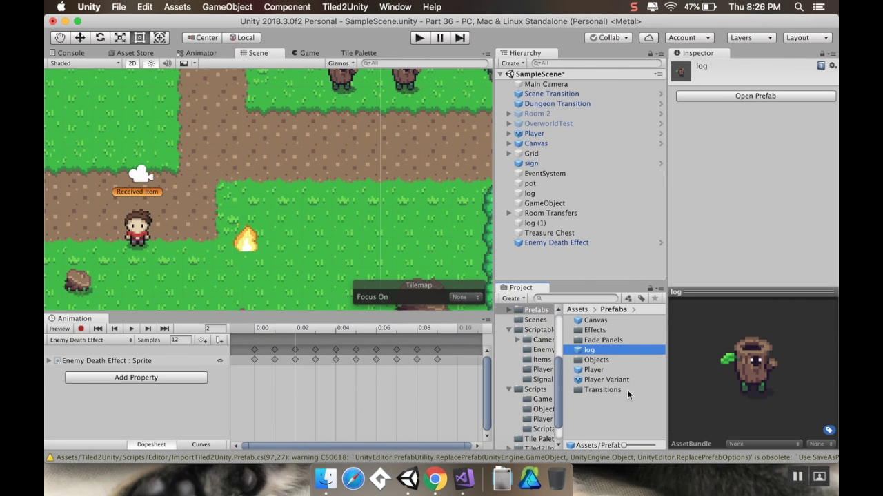
pyautogui.click(735, 96)
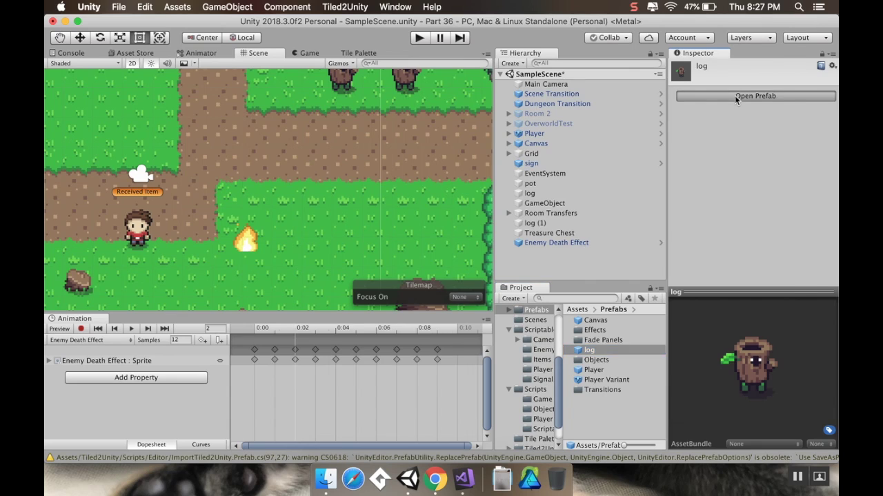
# Step: Examine the log prefab's sprite and components, checking for the Log script, and return to the scene
pyautogui.moveTo(336, 197)
pyautogui.mouseDown(button='middle')
pyautogui.moveTo(320, 207)
pyautogui.moveTo(331, 181)
pyautogui.mouseUp(button='middle')
pyautogui.scroll(-2, 331, 205)
pyautogui.scroll(2, 331, 205)
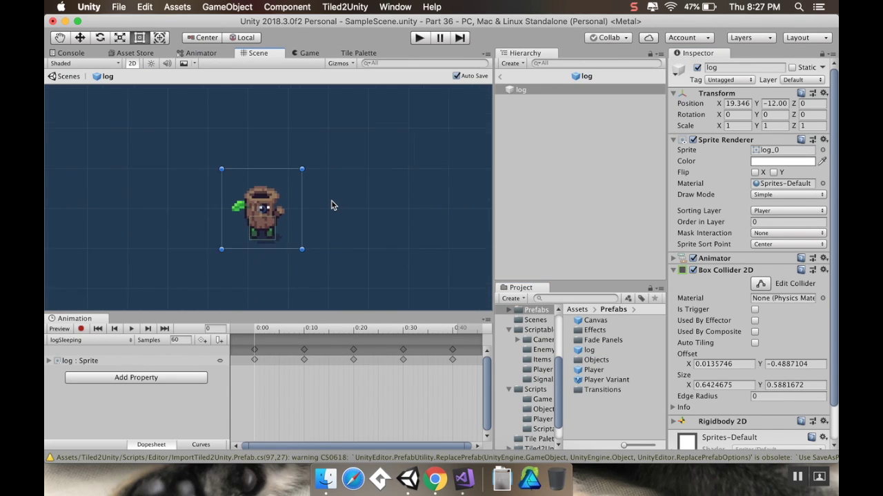
pyautogui.moveTo(295, 230); pyautogui.dragTo(301, 255, button='middle')
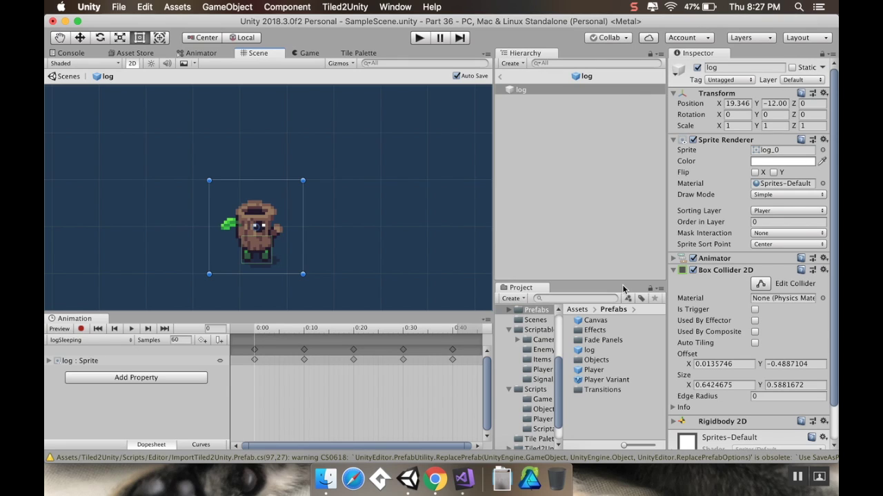
pyautogui.scroll(-3, 720, 327)
pyautogui.scroll(3, 729, 323)
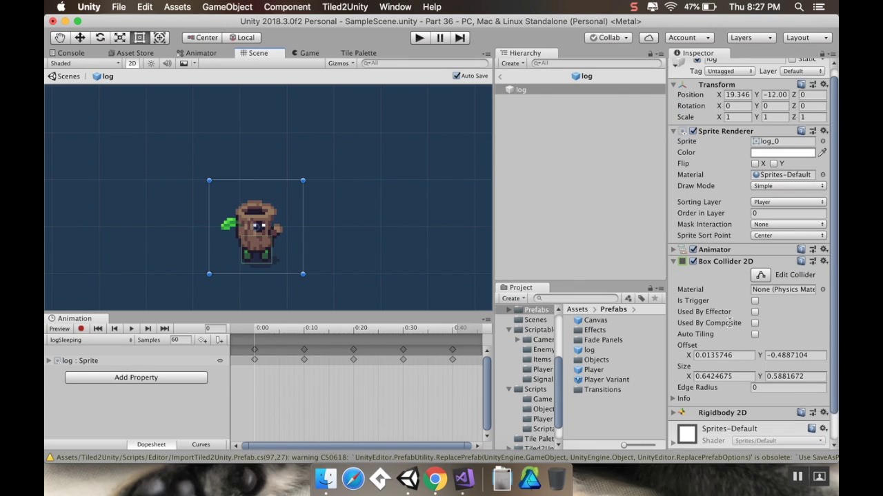
pyautogui.scroll(-3, 729, 323)
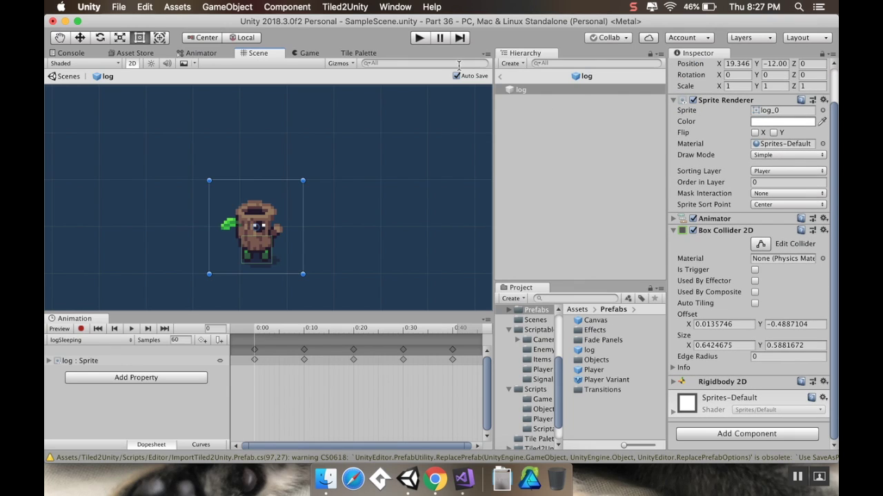
pyautogui.click(512, 90)
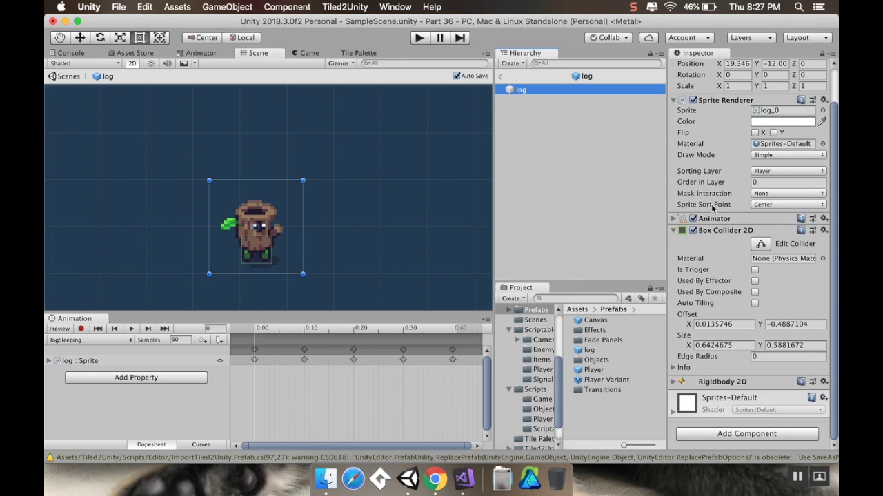
pyautogui.scroll(3, 744, 209)
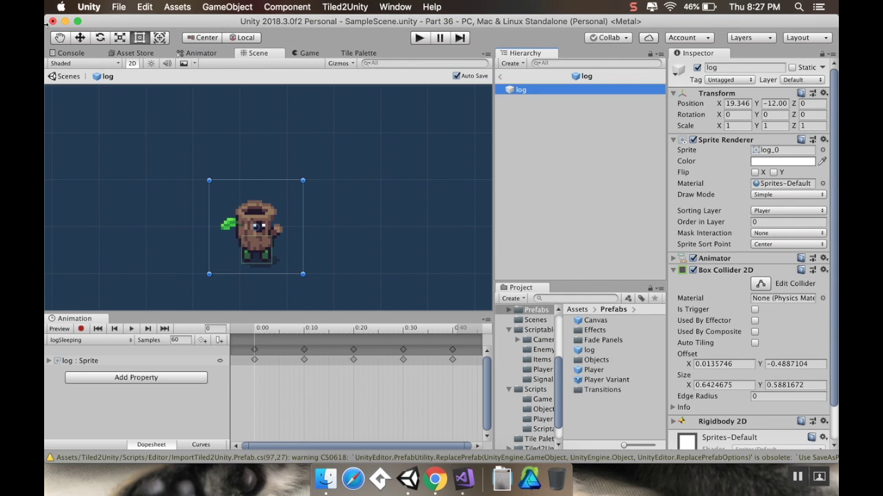
pyautogui.click(66, 78)
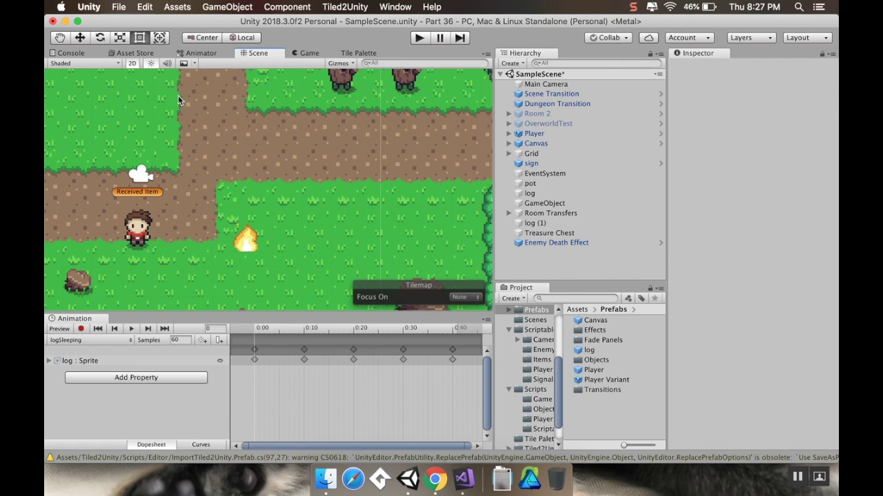
# Step: Create a new prefab from the scene's log object in the Prefabs folder and open it for editing
pyautogui.click(550, 195)
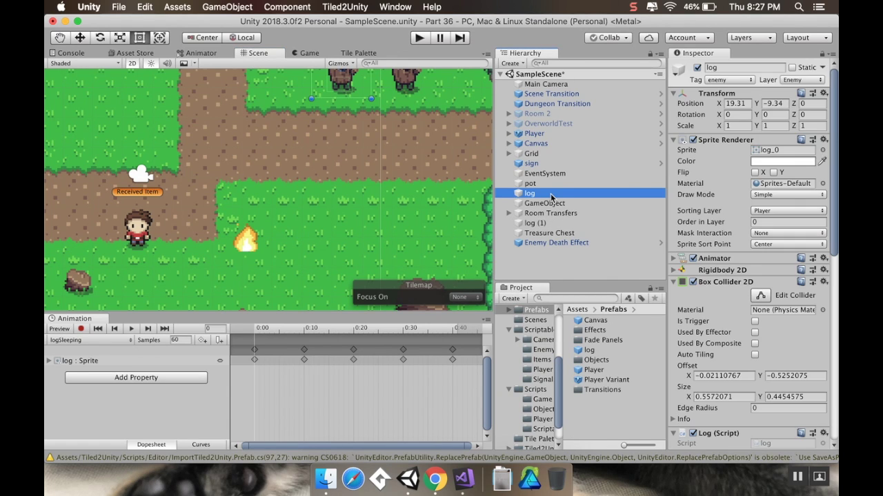
pyautogui.moveTo(550, 197); pyautogui.dragTo(609, 412)
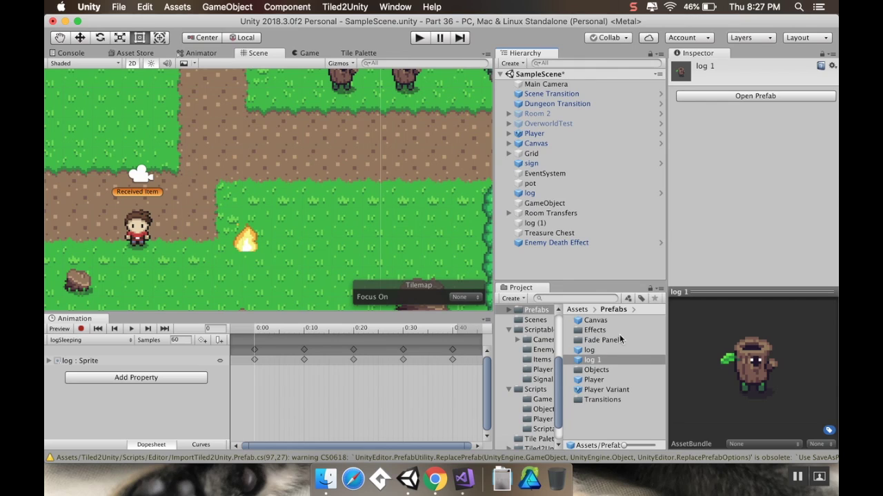
pyautogui.click(756, 96)
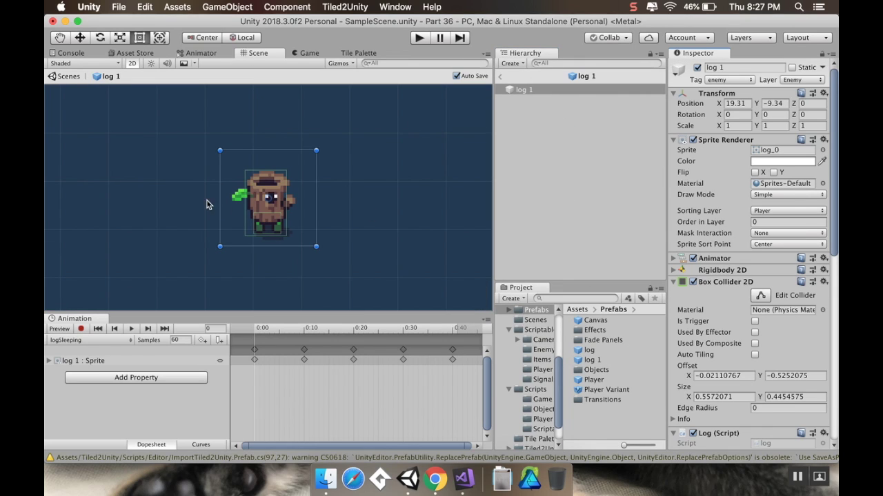
# Step: Assign the Enemy Death Effect prefab from the Effects folder as the Log script's Death Effect and return to the scene
pyautogui.scroll(-5, 749, 329)
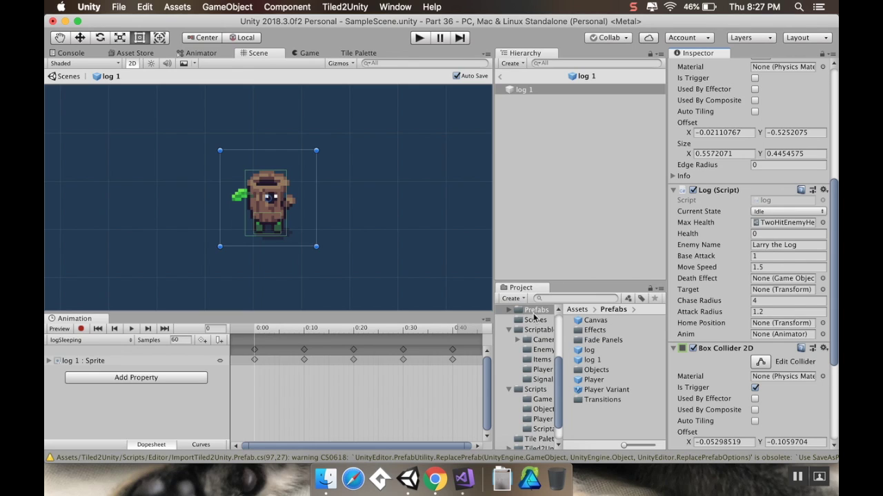
pyautogui.doubleClick(595, 331)
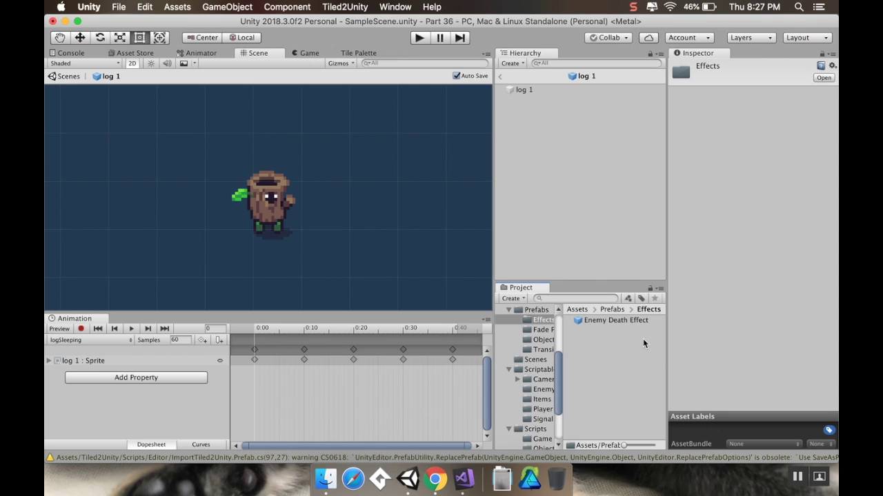
pyautogui.click(532, 90)
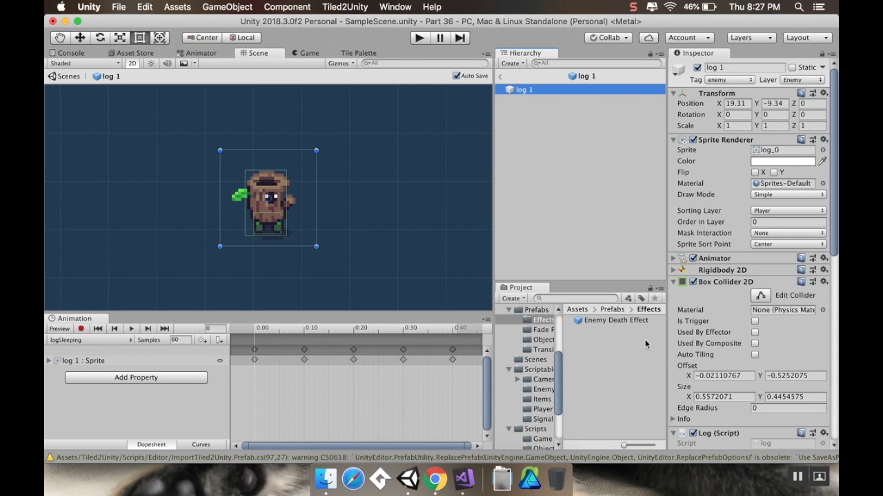
pyautogui.scroll(-10, 731, 364)
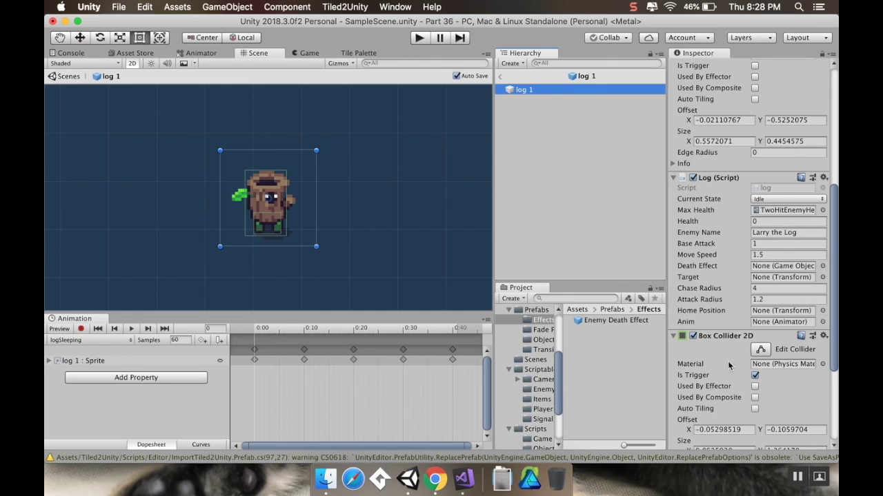
pyautogui.moveTo(609, 323); pyautogui.dragTo(783, 266)
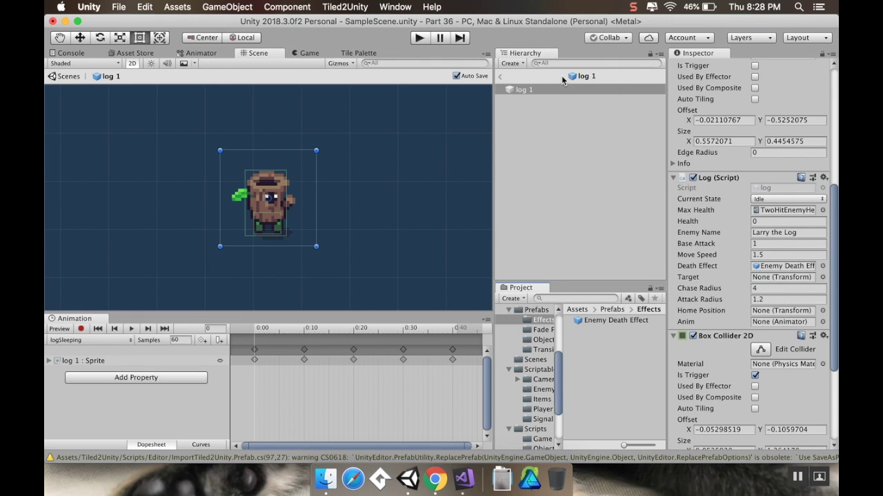
pyautogui.scroll(10, 783, 141)
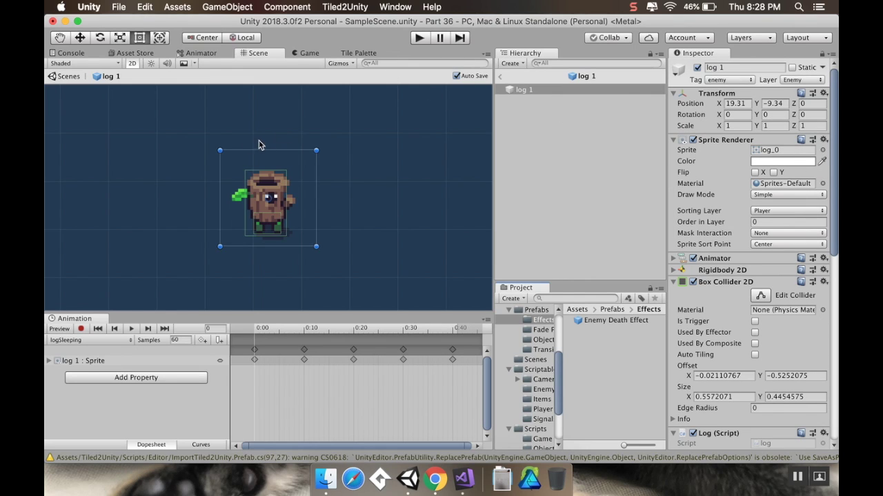
pyautogui.click(81, 77)
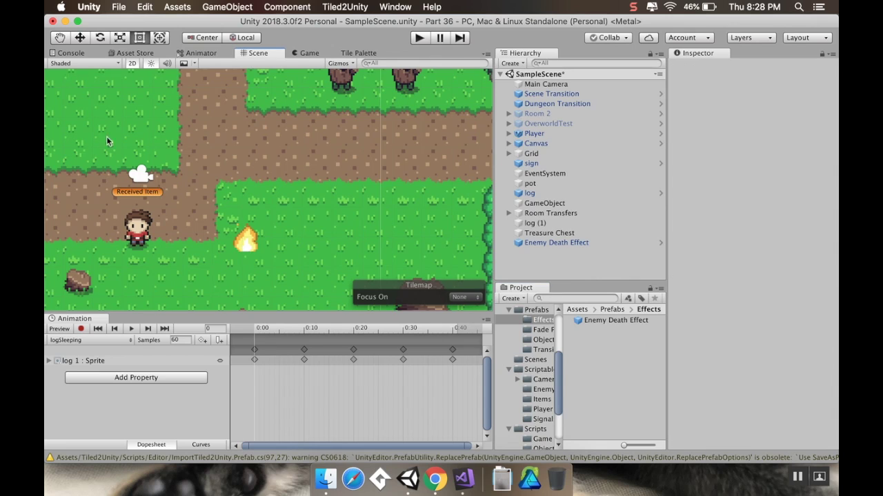
# Step: Delete the Enemy Death Effect instance from the scene and give the game a brief test run
pyautogui.moveTo(422, 205); pyautogui.dragTo(355, 245, button='middle')
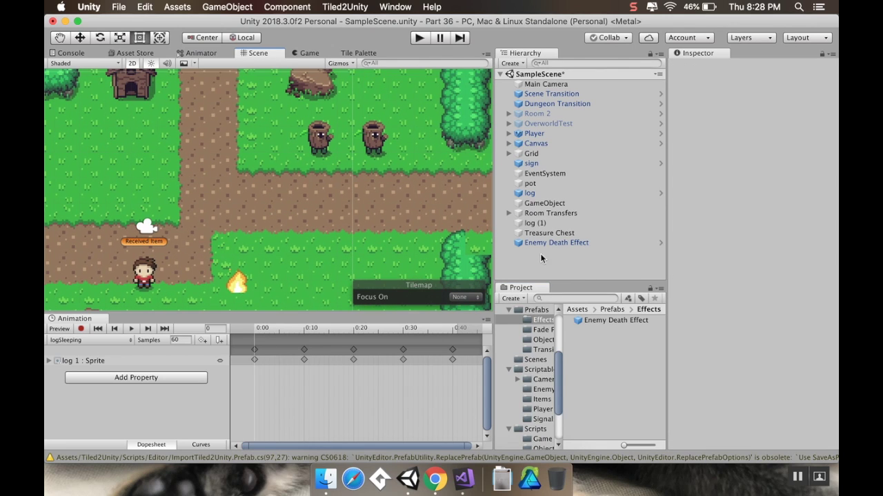
pyautogui.click(547, 244)
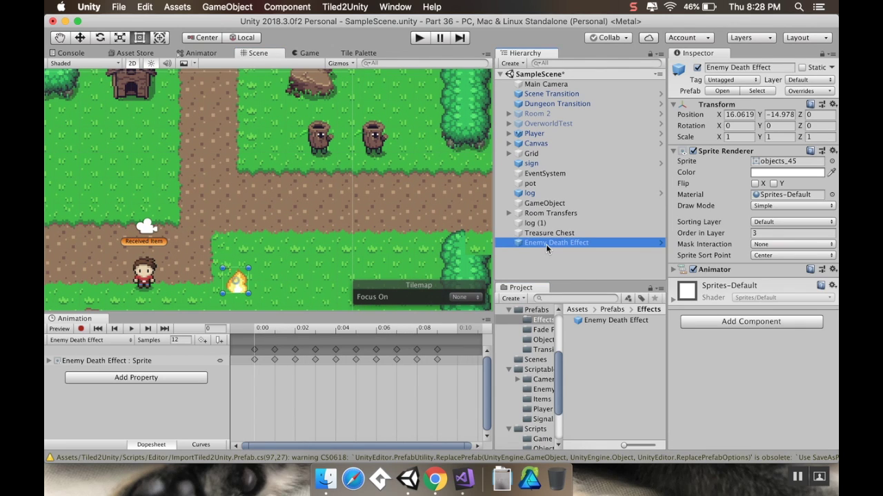
pyautogui.rightClick(546, 247)
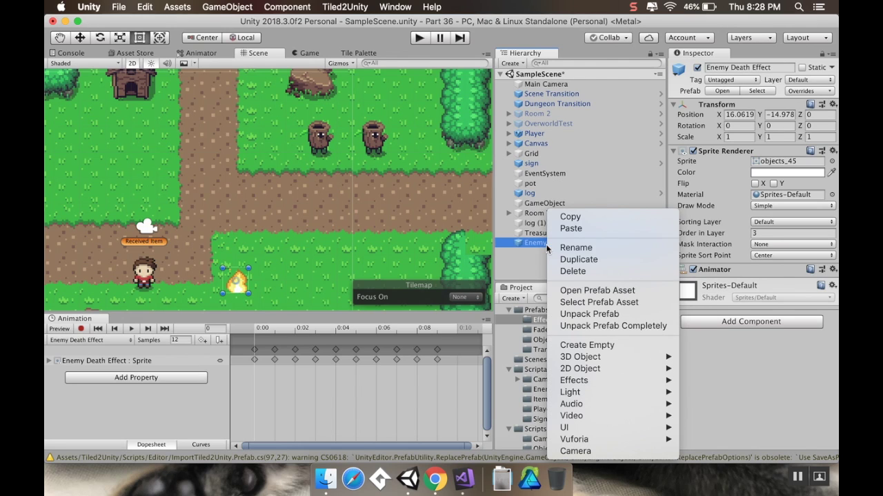
pyautogui.click(571, 273)
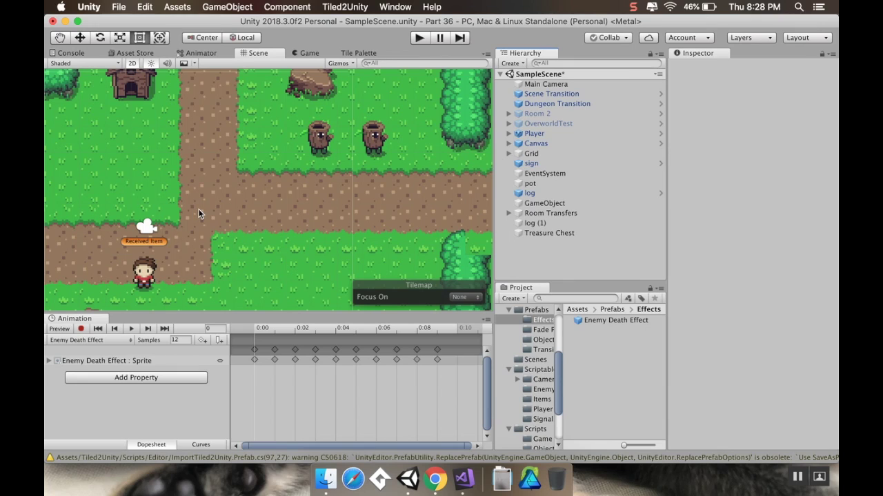
pyautogui.click(421, 40)
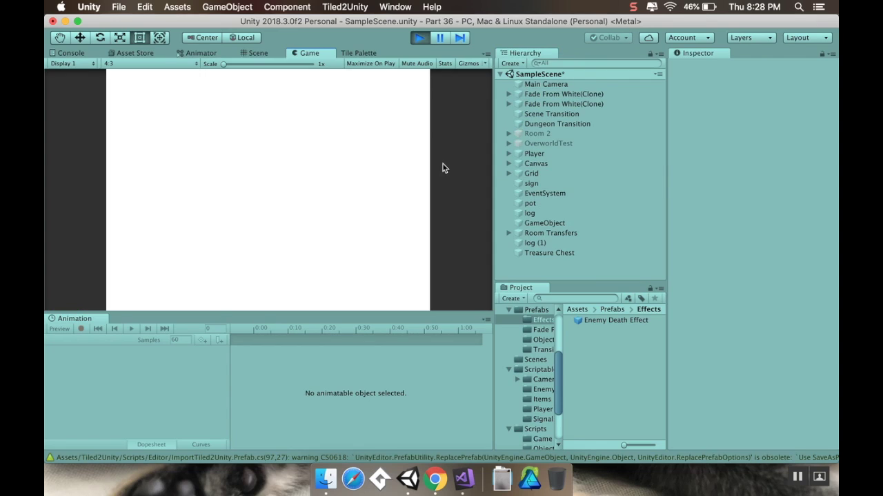
pyautogui.click(419, 38)
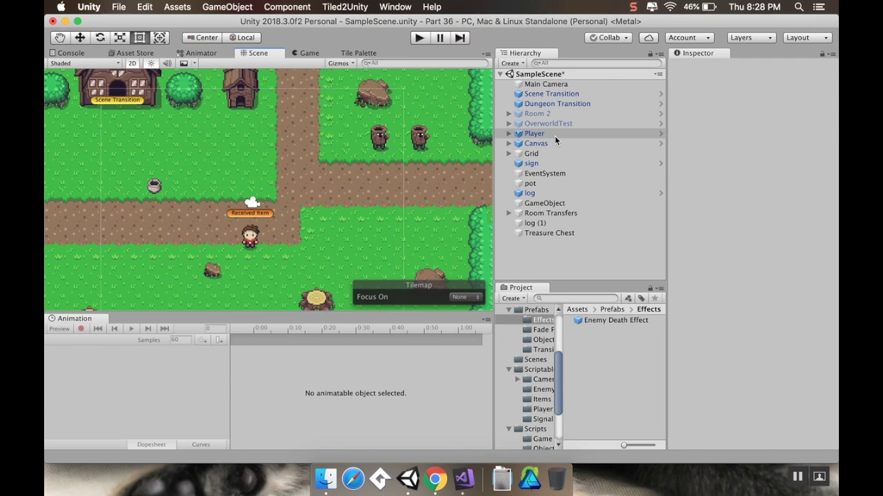
# Step: Set the Default Value of the Player Position scriptable object to X -12.5 and Y 15
pyautogui.click(554, 135)
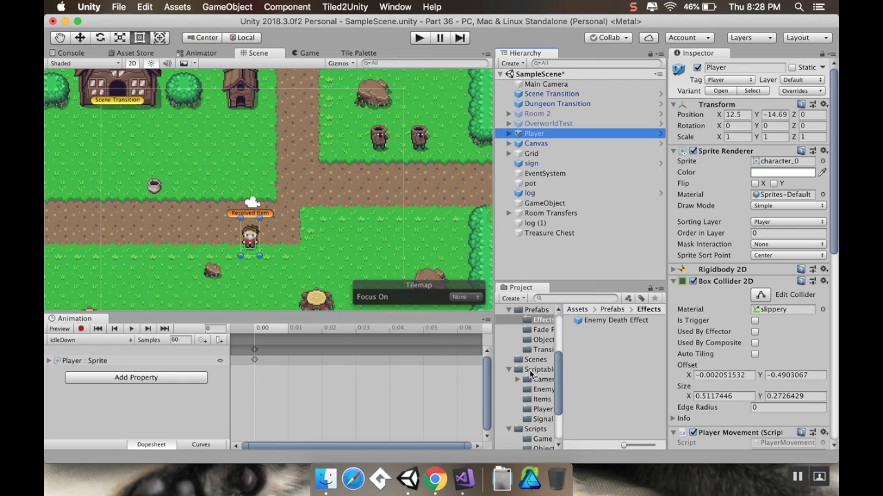
pyautogui.click(542, 410)
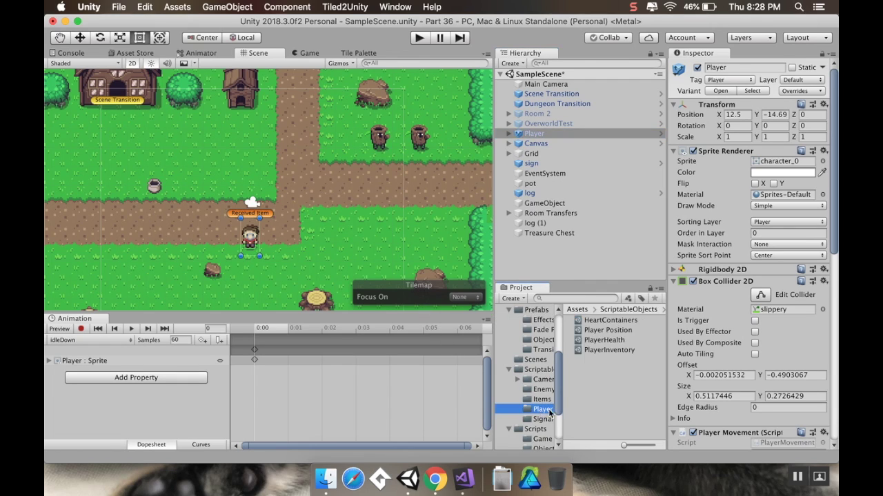
pyautogui.click(604, 331)
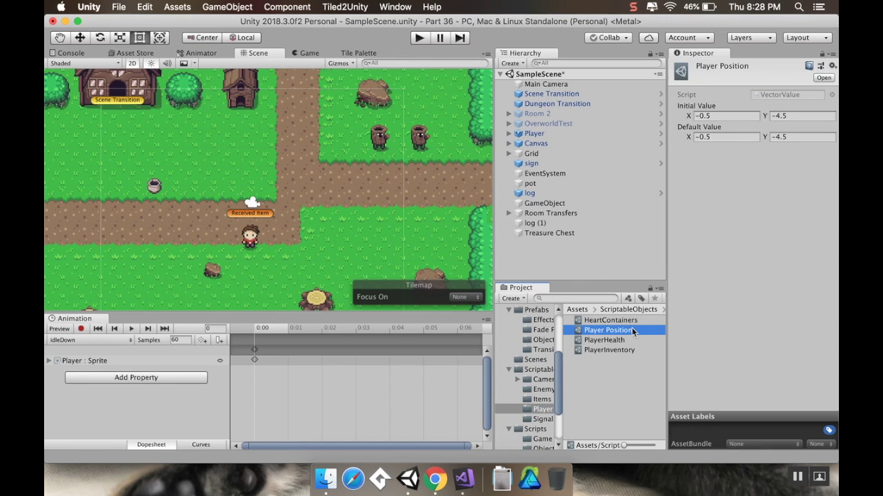
pyautogui.click(737, 135)
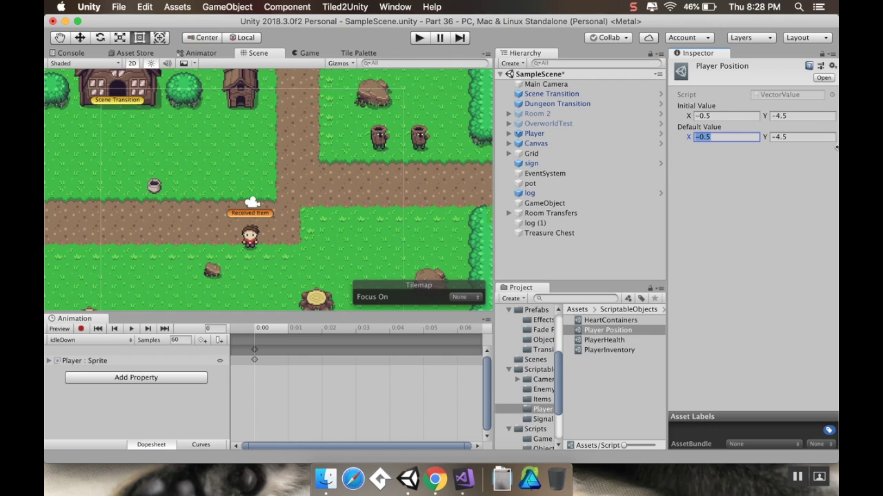
pyautogui.write('-12')
pyautogui.press('Tab')
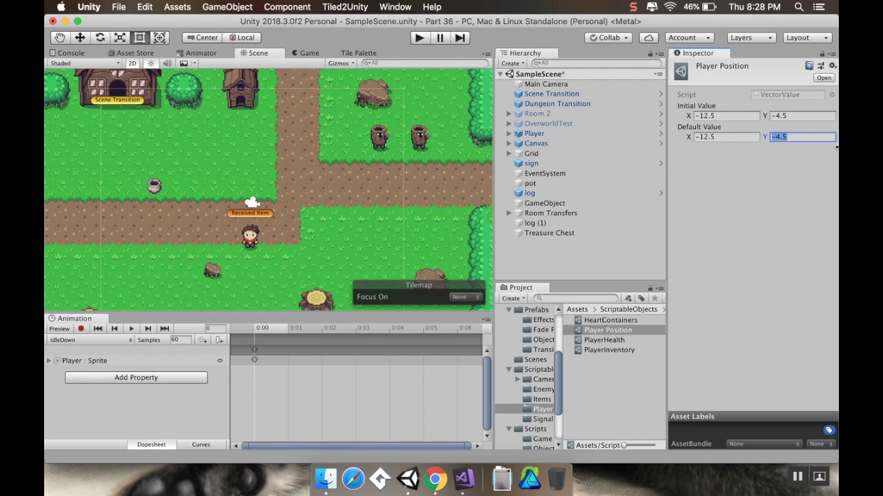
pyautogui.write('15')
# Step: Run the game and locate the Player in the Scene view to check where it starts relative to the map
pyautogui.click(414, 39)
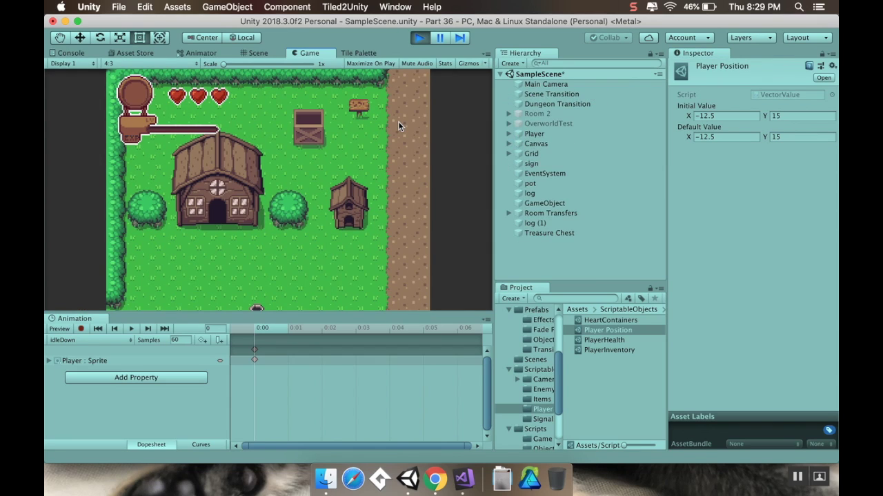
pyautogui.click(256, 57)
pyautogui.scroll(3, 353, 166)
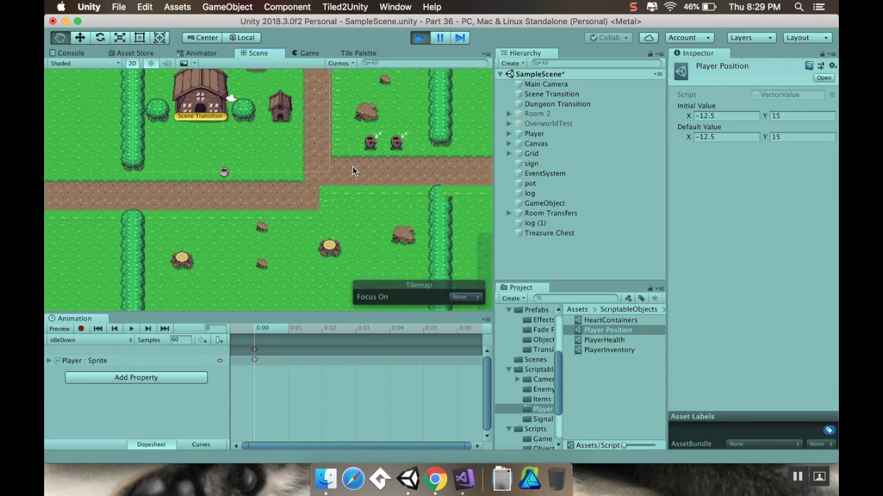
pyautogui.scroll(-5, 306, 169)
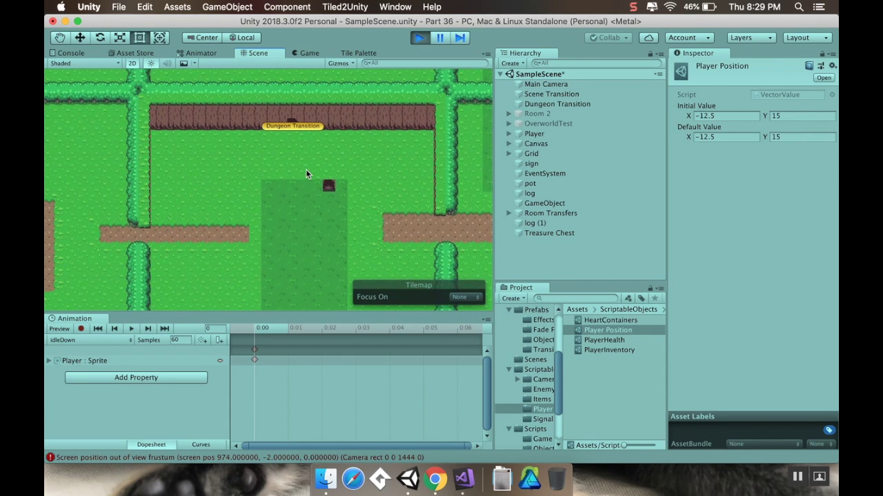
pyautogui.scroll(5, 315, 178)
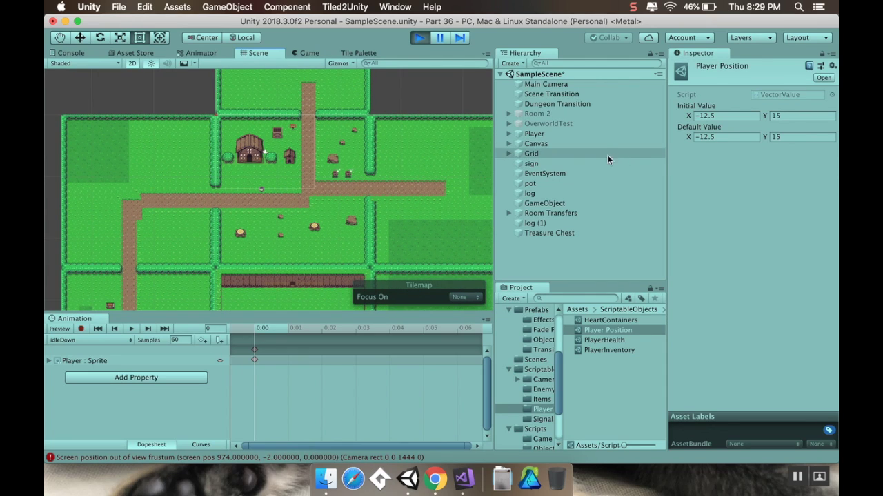
pyautogui.click(589, 136)
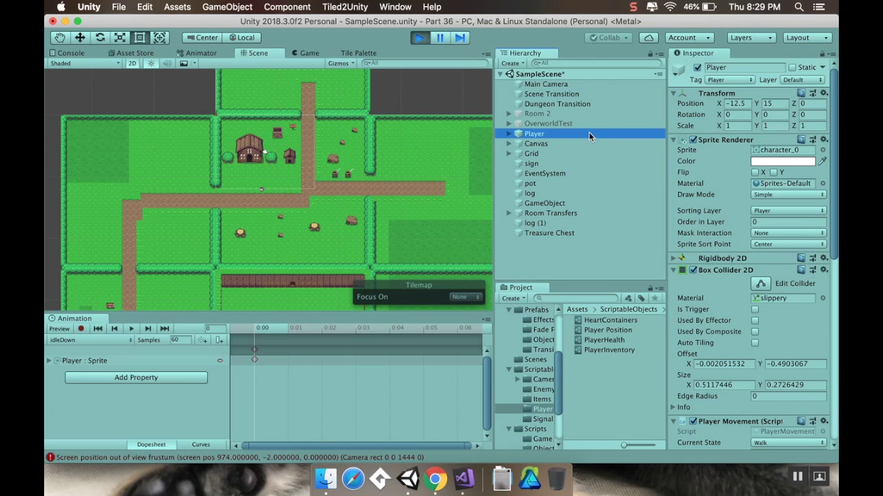
pyautogui.doubleClick(589, 133)
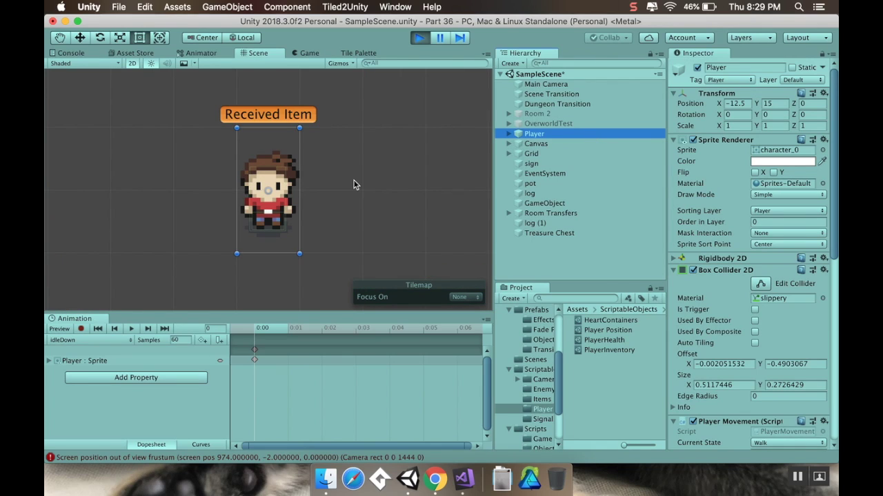
pyautogui.scroll(-5, 353, 185)
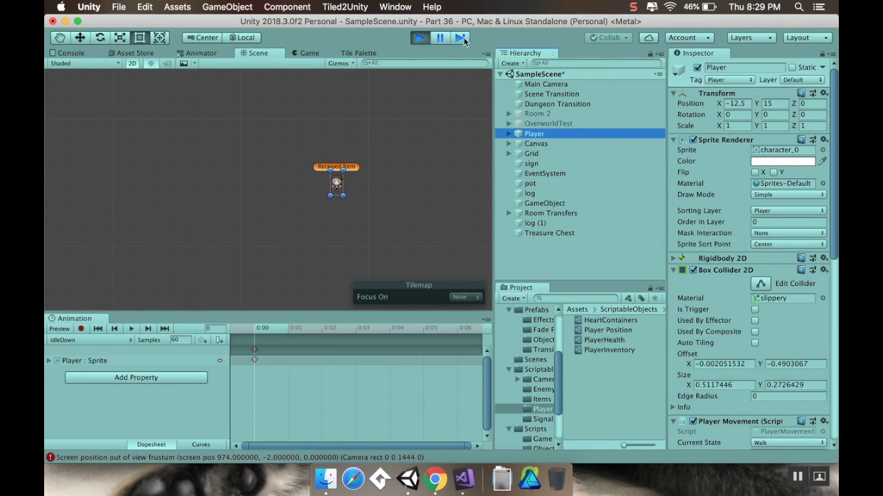
# Step: Stop the game and set the Default Value of the Player Position scriptable object to X 12.5 and Y -15
pyautogui.click(419, 38)
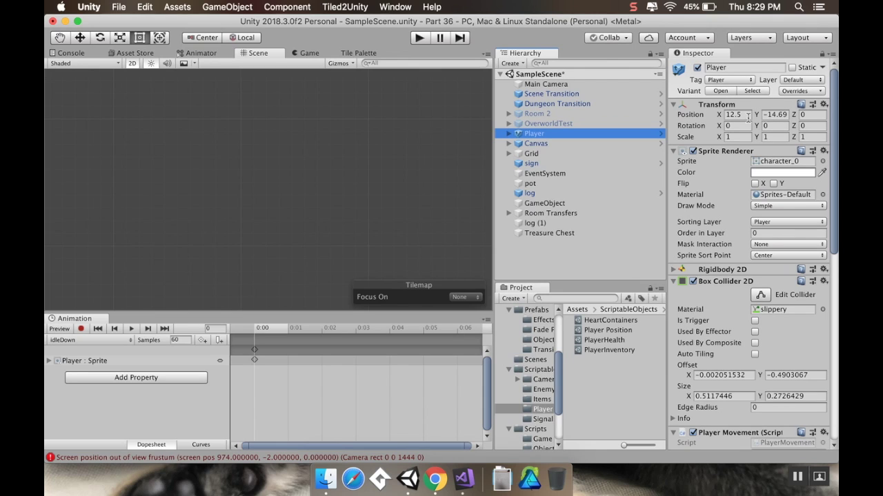
pyautogui.click(617, 330)
pyautogui.click(726, 136)
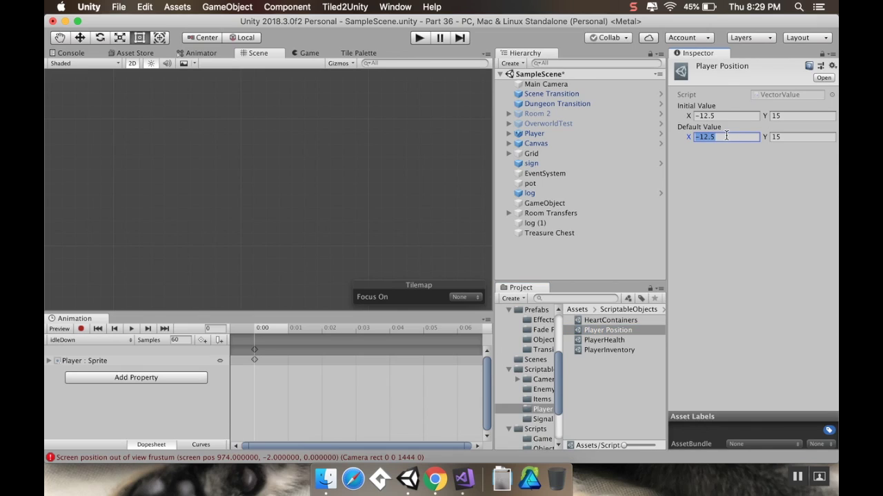
pyautogui.write('12.')
pyautogui.press('Tab')
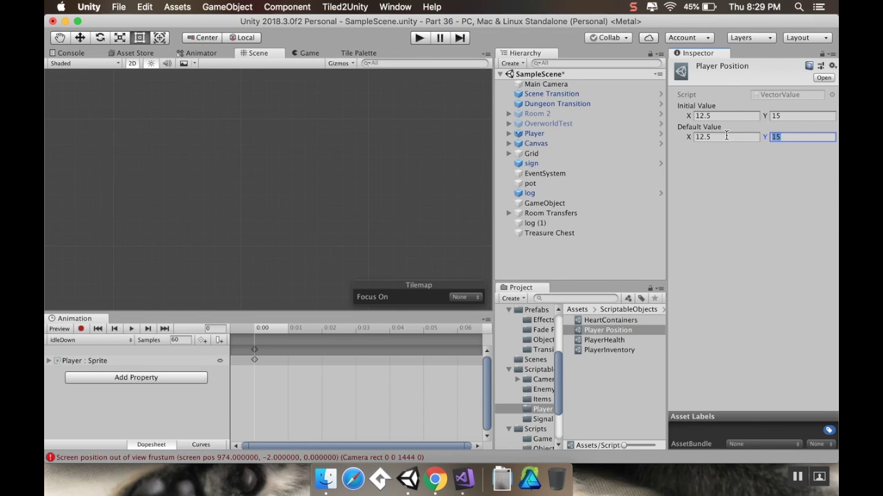
pyautogui.write('-1')
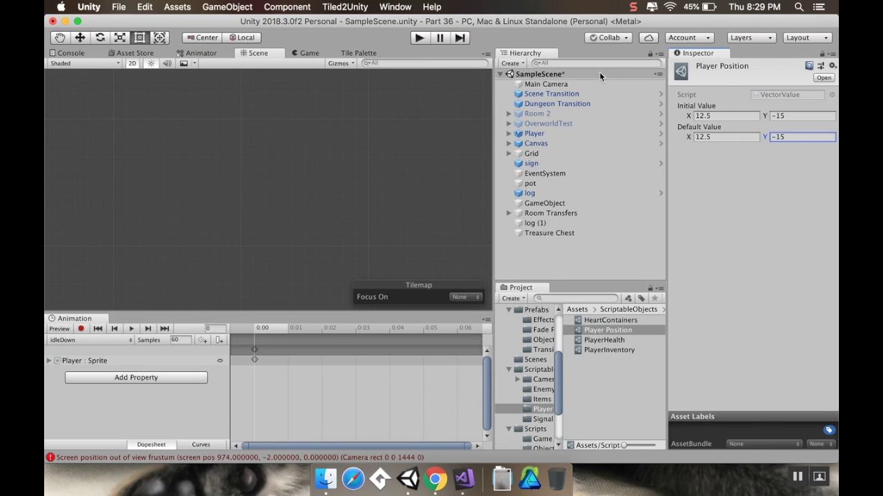
# Step: Run the game, walk the player up to the two sleeping logs and attack them to test their deaths, ending the run
pyautogui.click(419, 38)
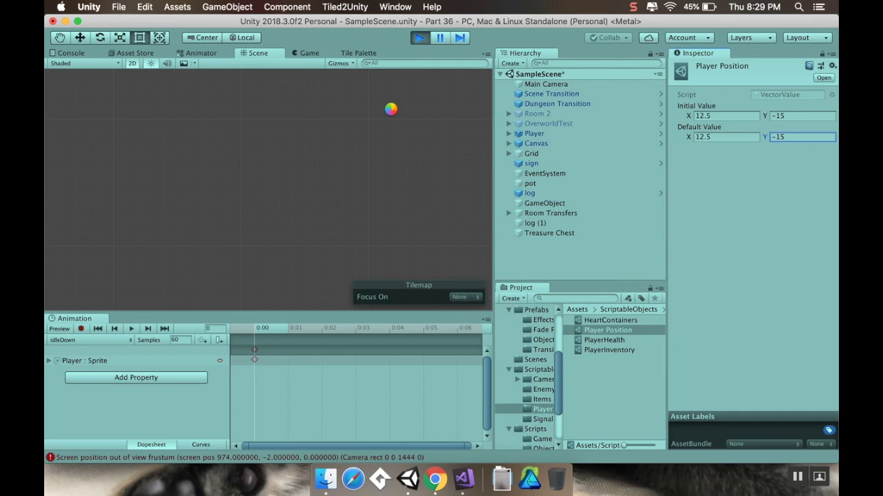
pyautogui.press('Up')
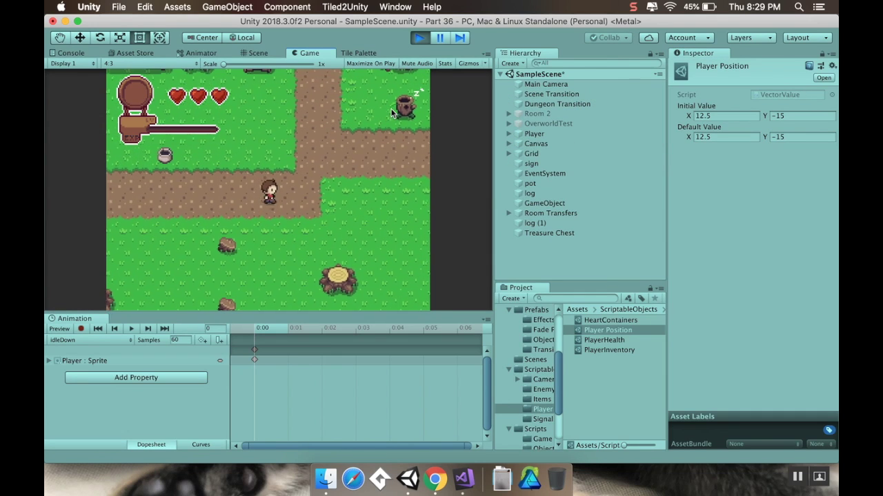
pyautogui.press('Right')
pyautogui.press('Up')
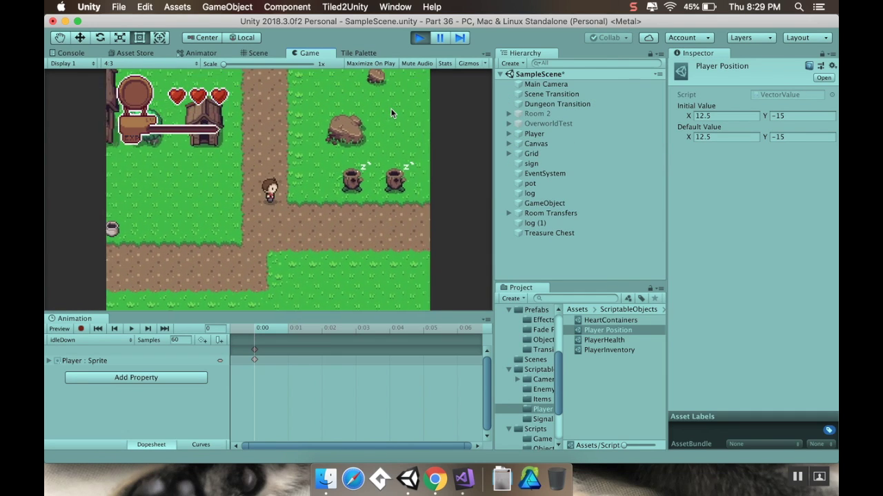
pyautogui.press('Right')
pyautogui.press('space')
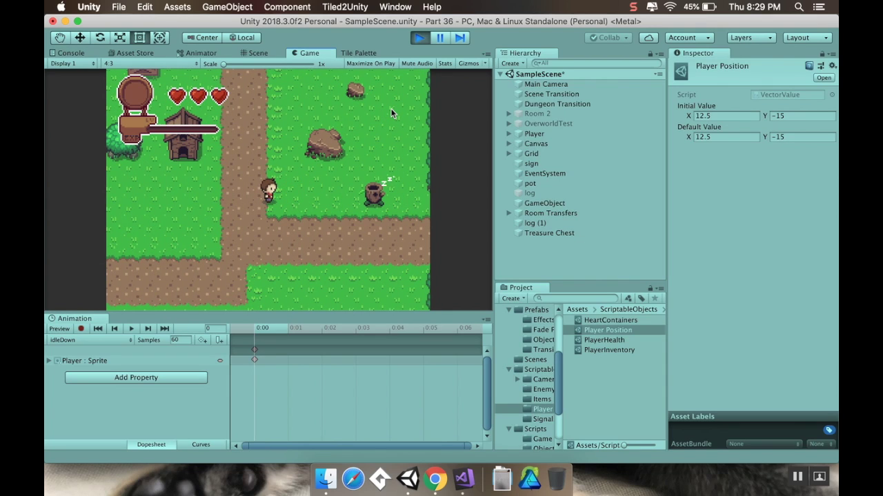
pyautogui.press('Right')
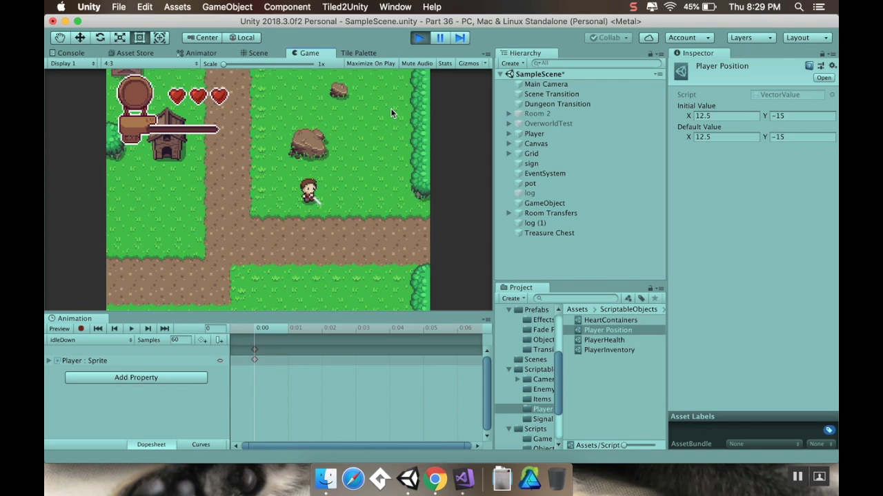
pyautogui.click(437, 39)
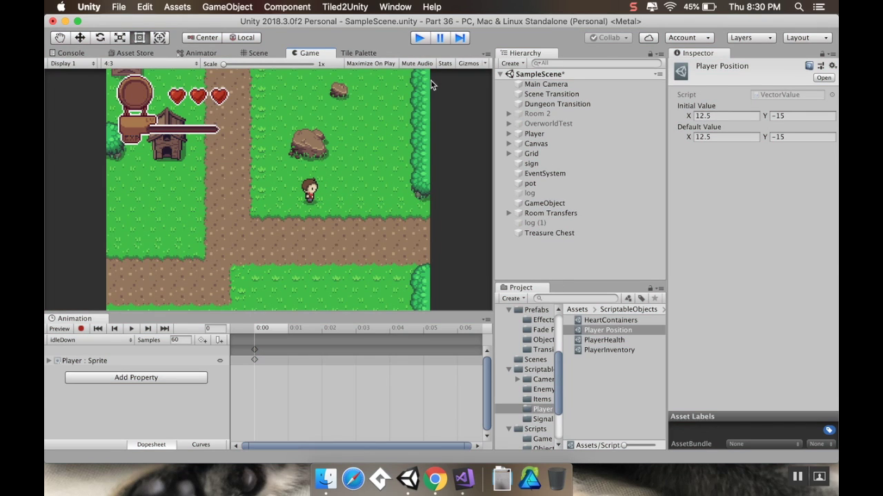
pyautogui.press('super+p')
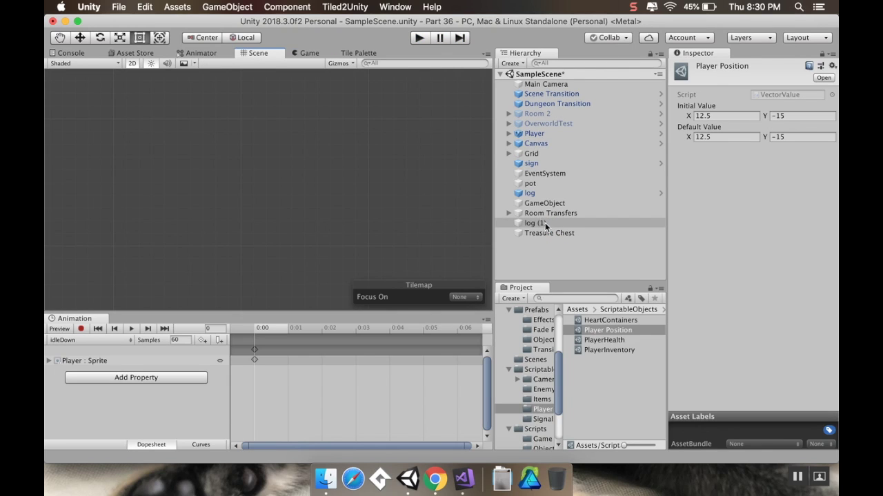
# Step: Place an instance of the log 1 prefab on the grass east of the Player, at about X 20.5, Y -14.8
pyautogui.doubleClick(544, 133)
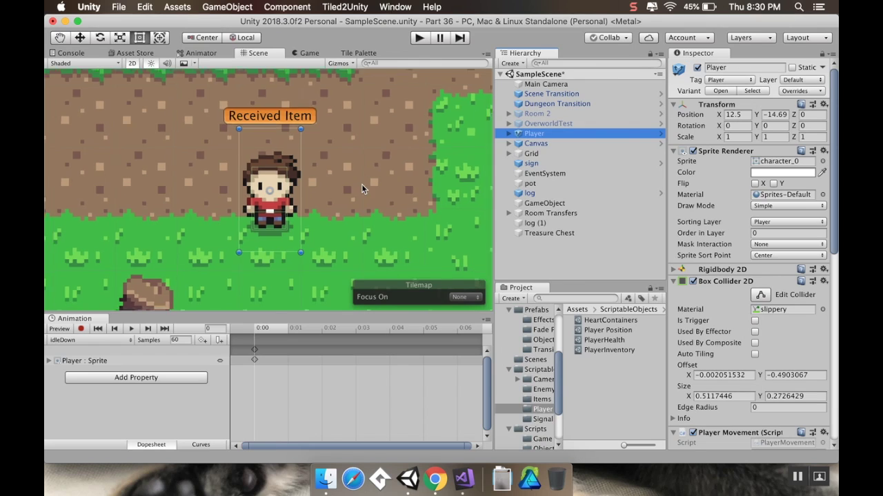
pyautogui.scroll(-10, 287, 210)
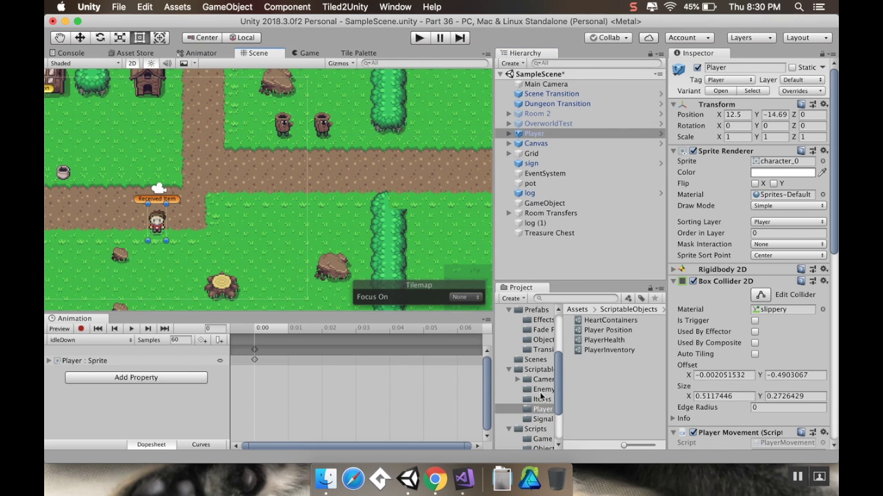
pyautogui.click(535, 310)
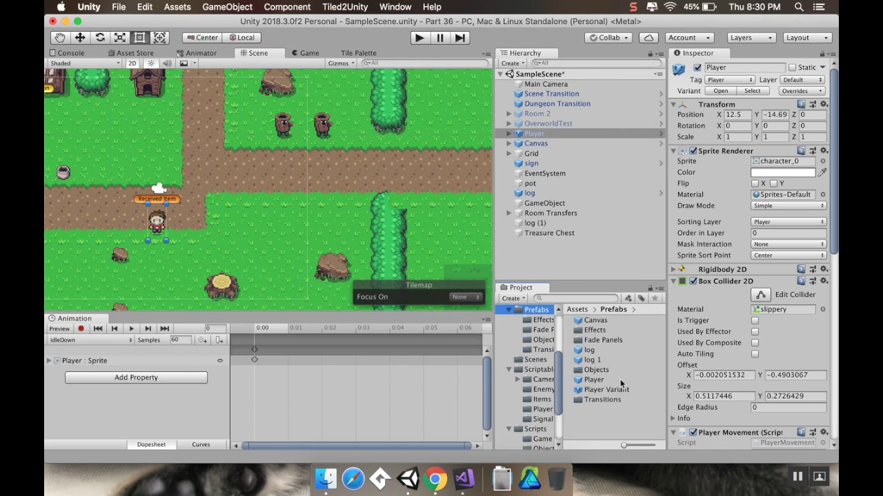
pyautogui.click(593, 360)
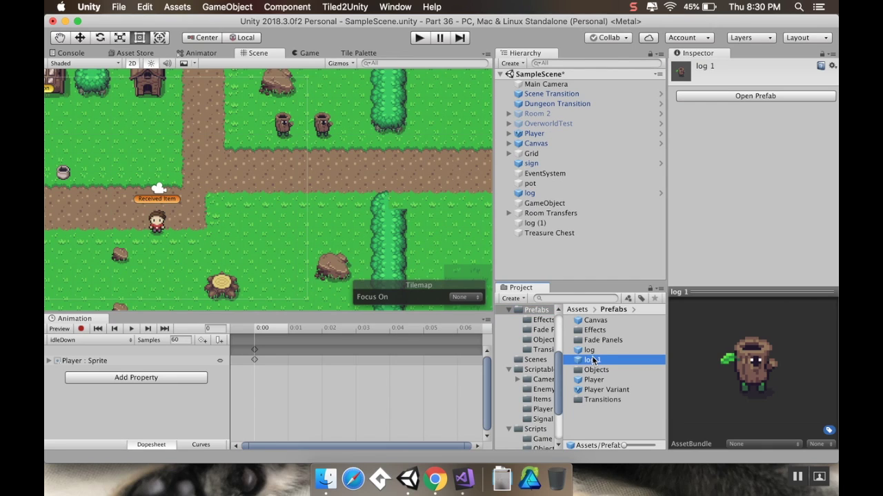
pyautogui.click(592, 351)
pyautogui.moveTo(593, 360); pyautogui.dragTo(305, 233)
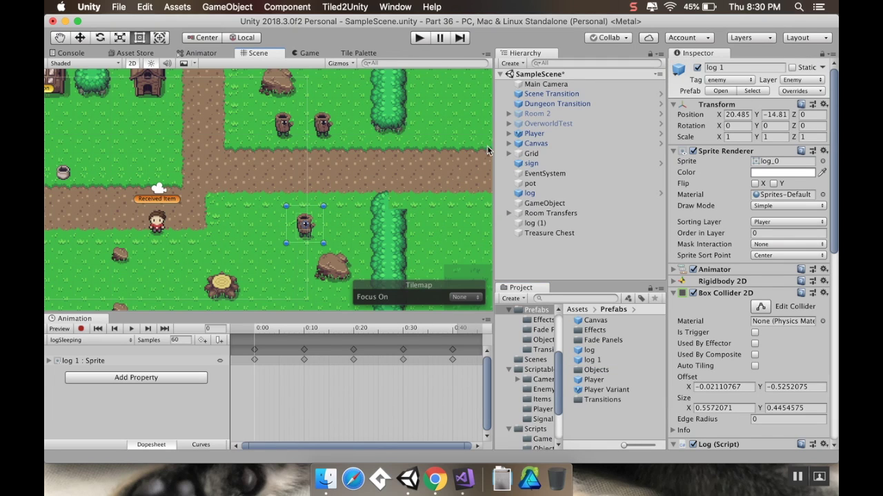
# Step: Run the game and attack the newly placed log 1 and an original log to compare their death effects, ending the run
pyautogui.click(419, 38)
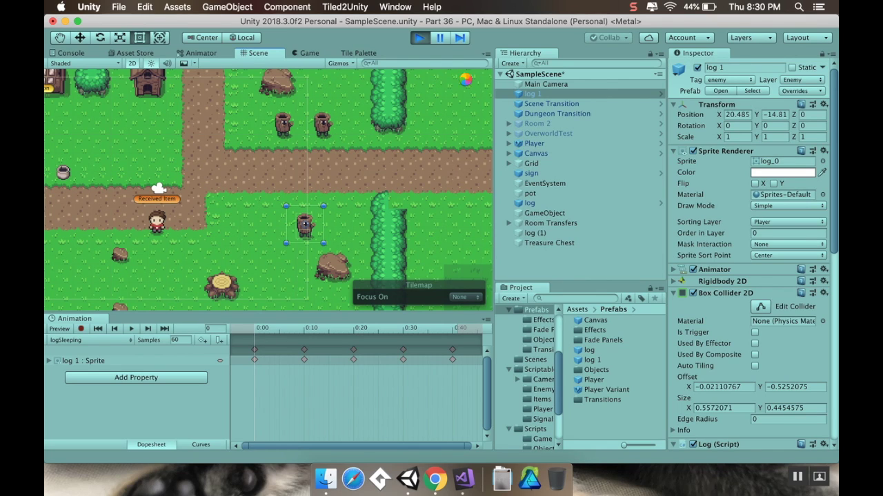
pyautogui.press('Right')
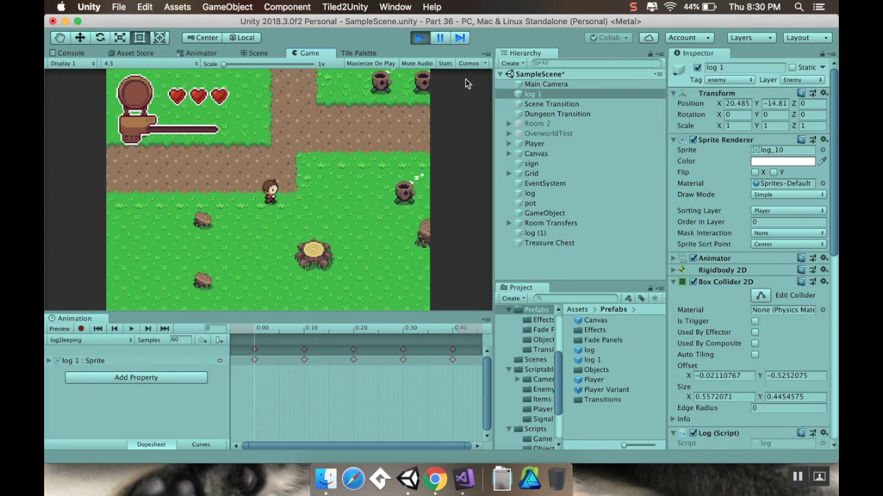
pyautogui.press('space')
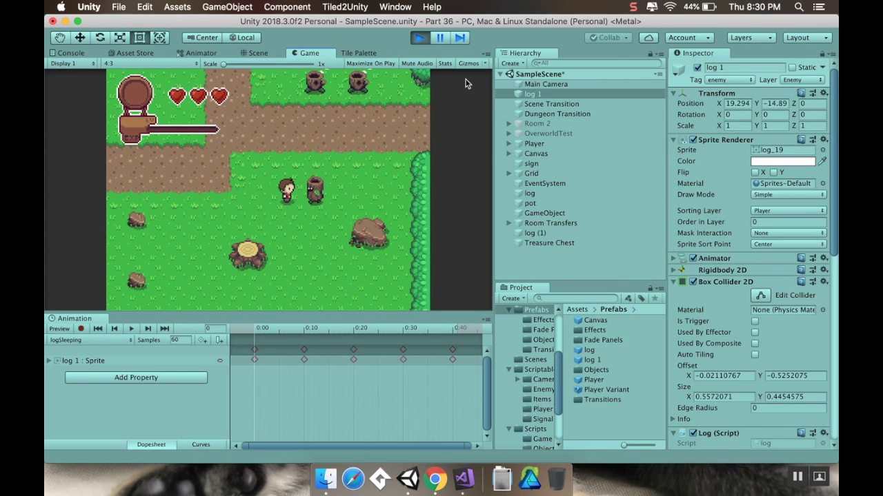
pyautogui.press('Up')
pyautogui.press('Up')
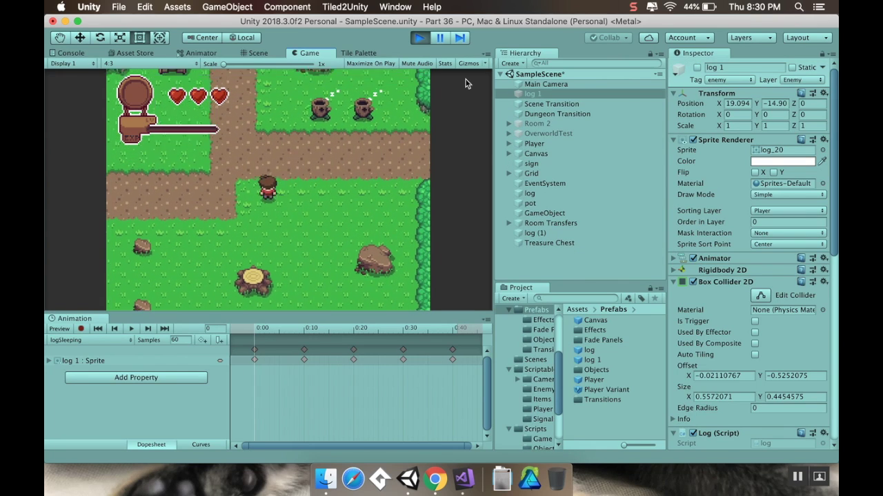
pyautogui.press('Left')
pyautogui.press('Right')
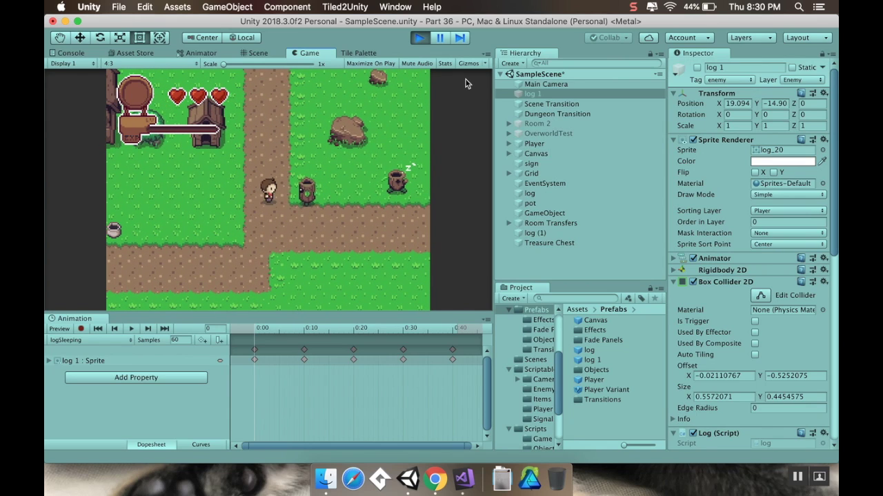
pyautogui.press('space')
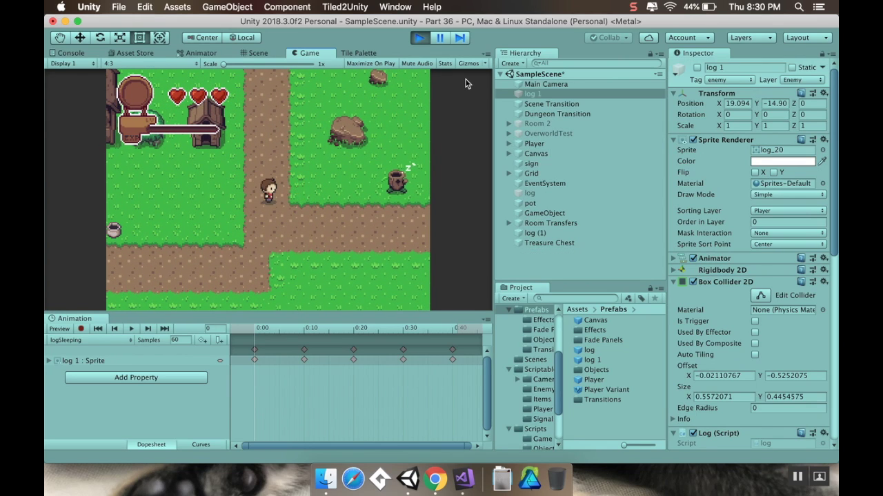
pyautogui.press('Right')
pyautogui.press('Left')
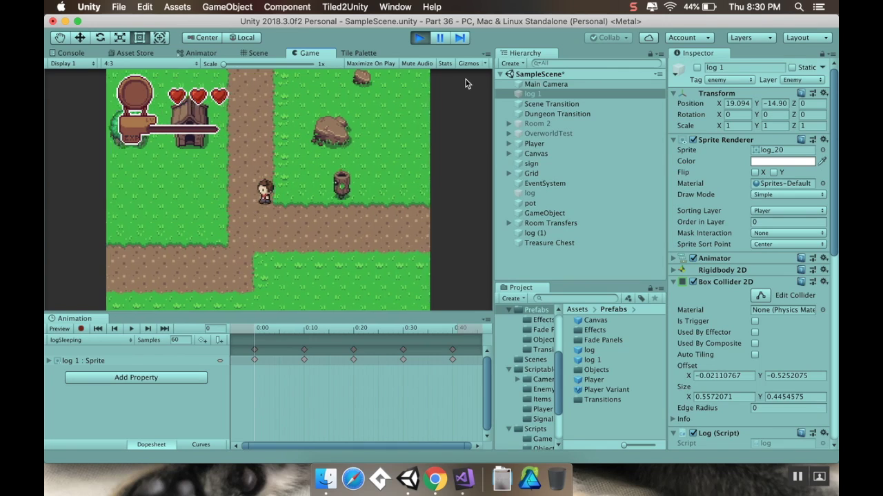
pyautogui.click(422, 40)
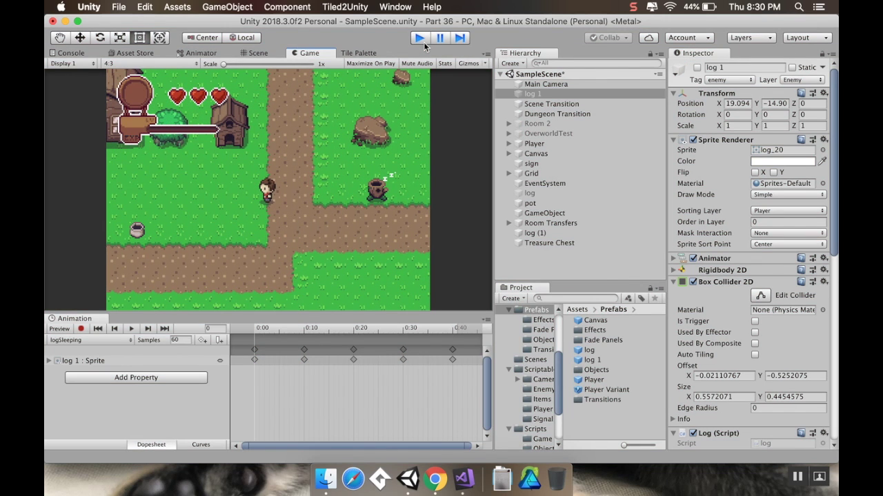